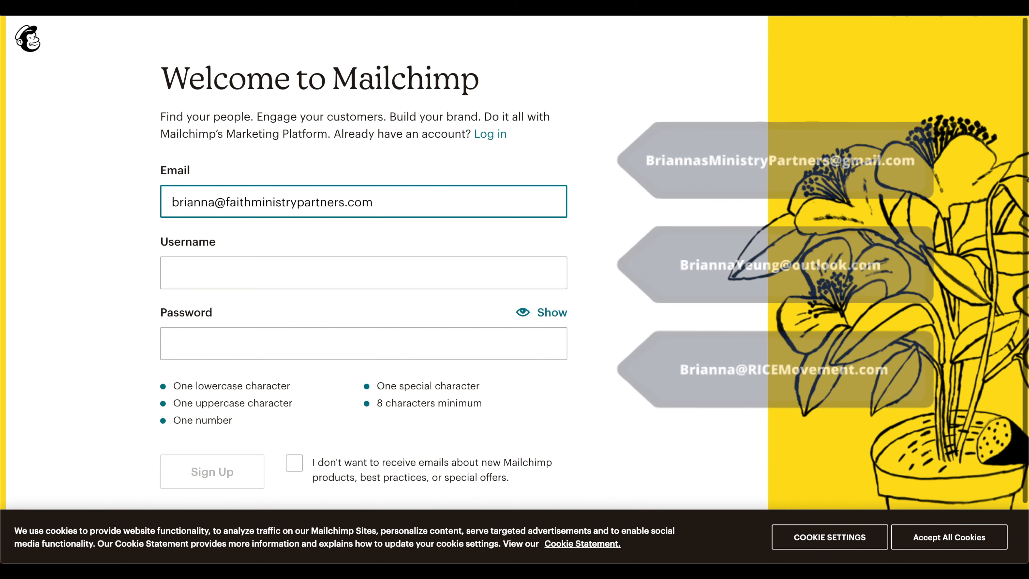
Enter the account e-mail address as the sign-up username.
left_click(607, 467)
scroll(607, 467, "down", 2)
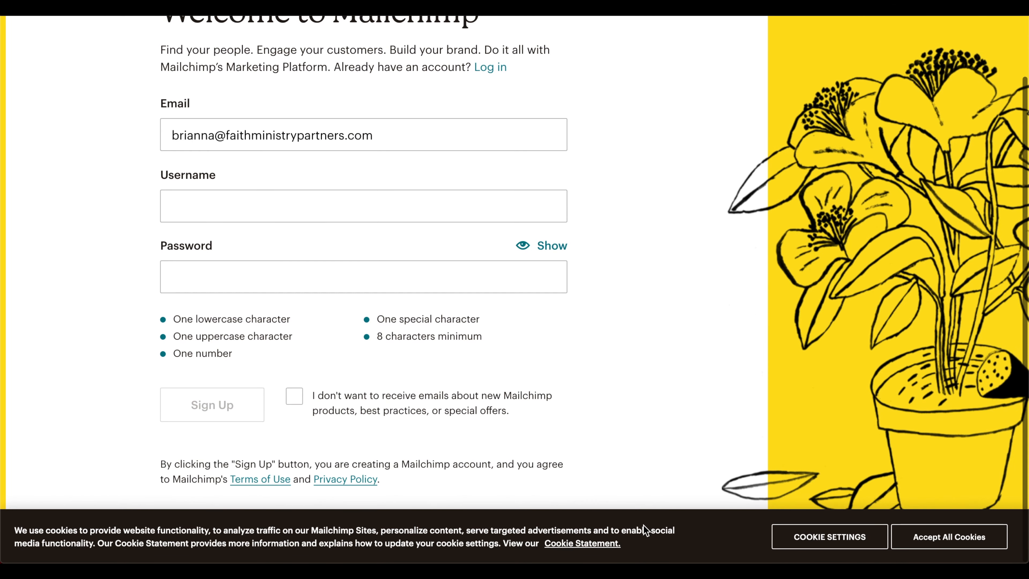
left_click(488, 205)
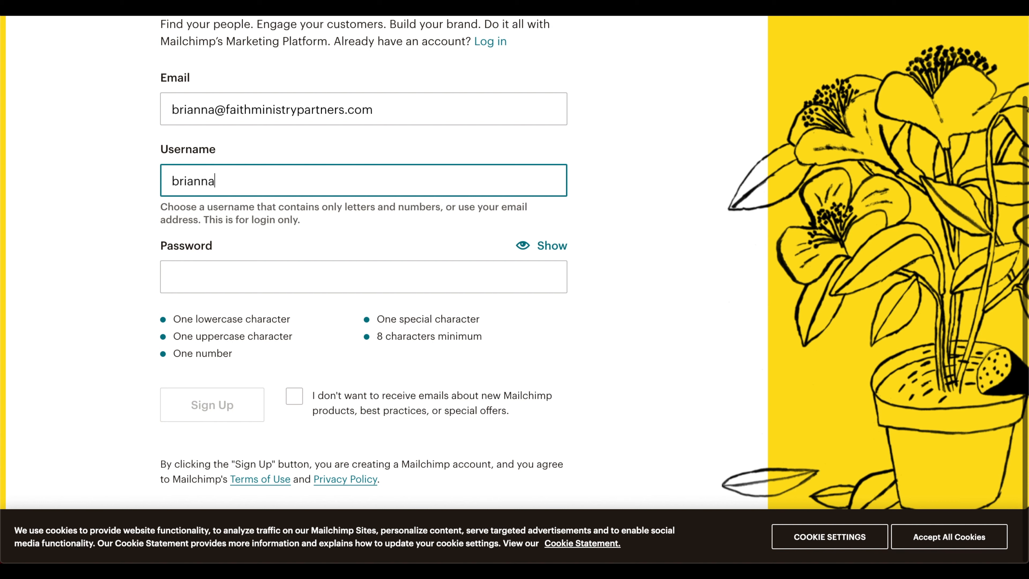
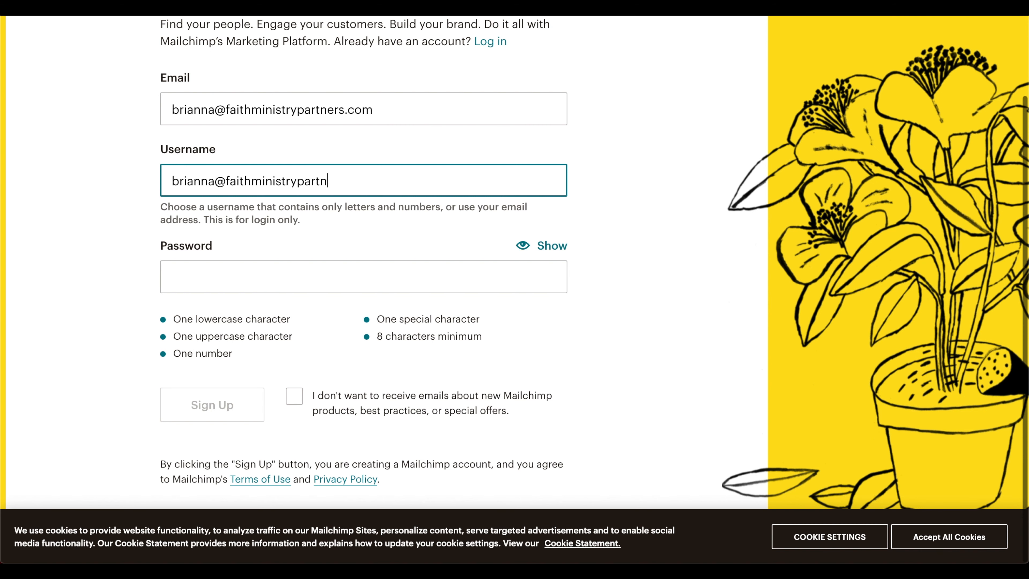
Enter the account password and submit the sign-up form.
left_click(506, 270)
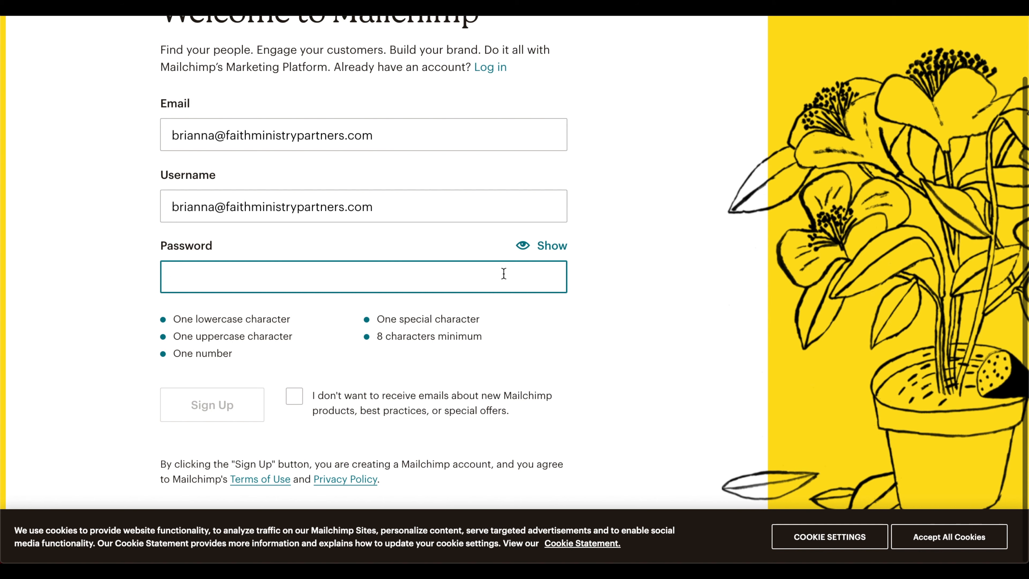
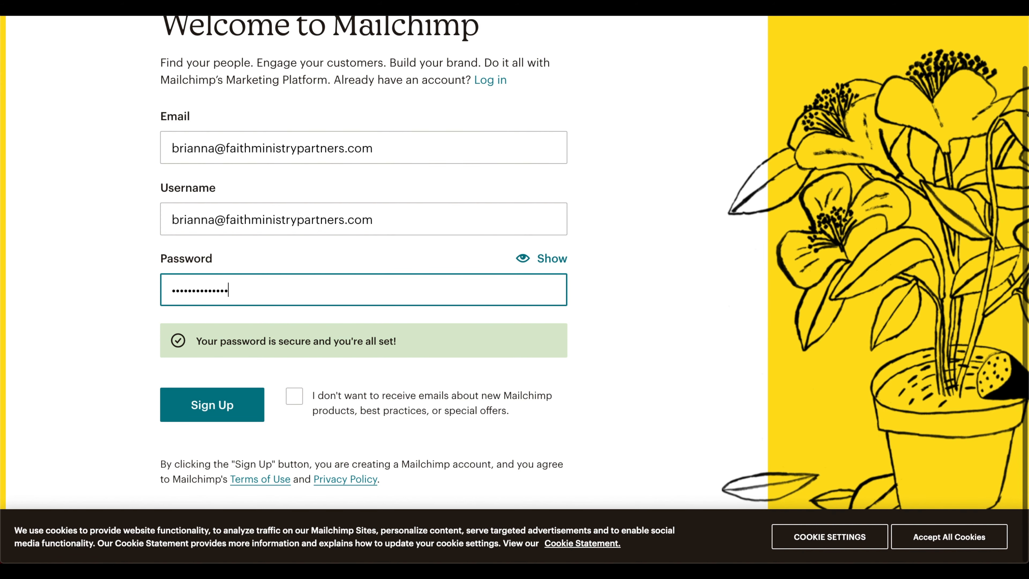
left_click(212, 406)
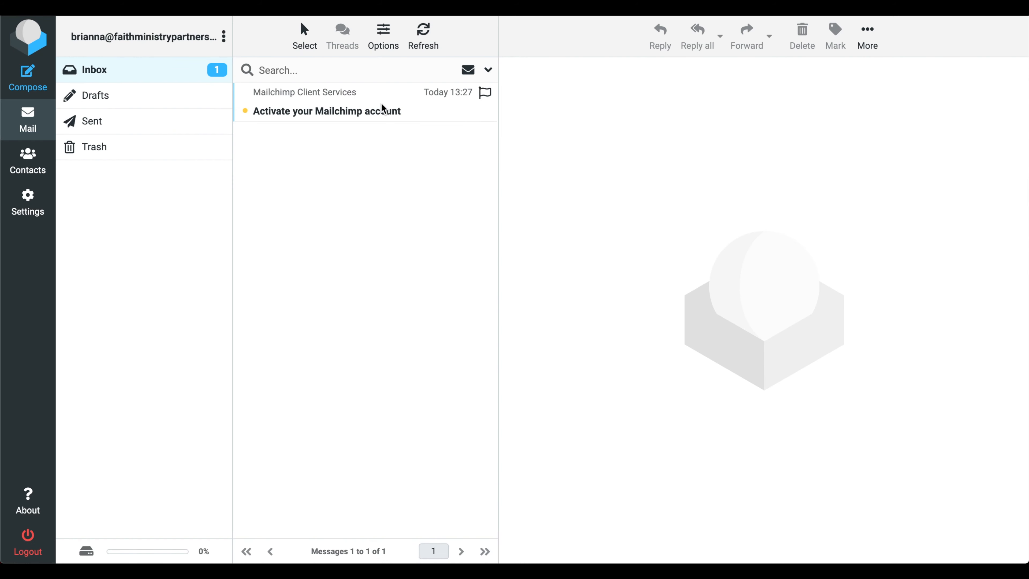
Activate the account from the Mailchimp activation email and continue with the Free plan.
left_click(377, 110)
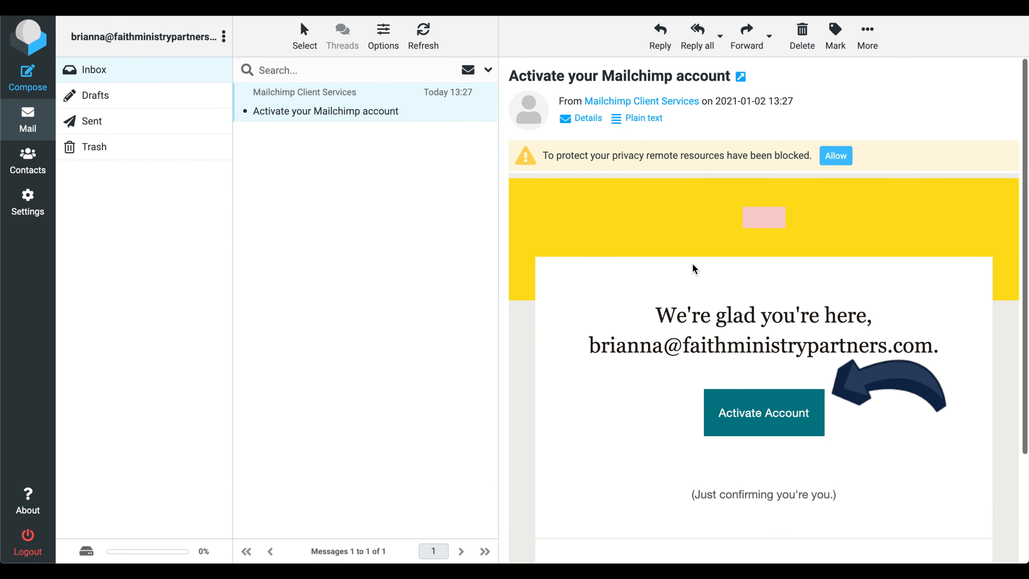
left_click(756, 411)
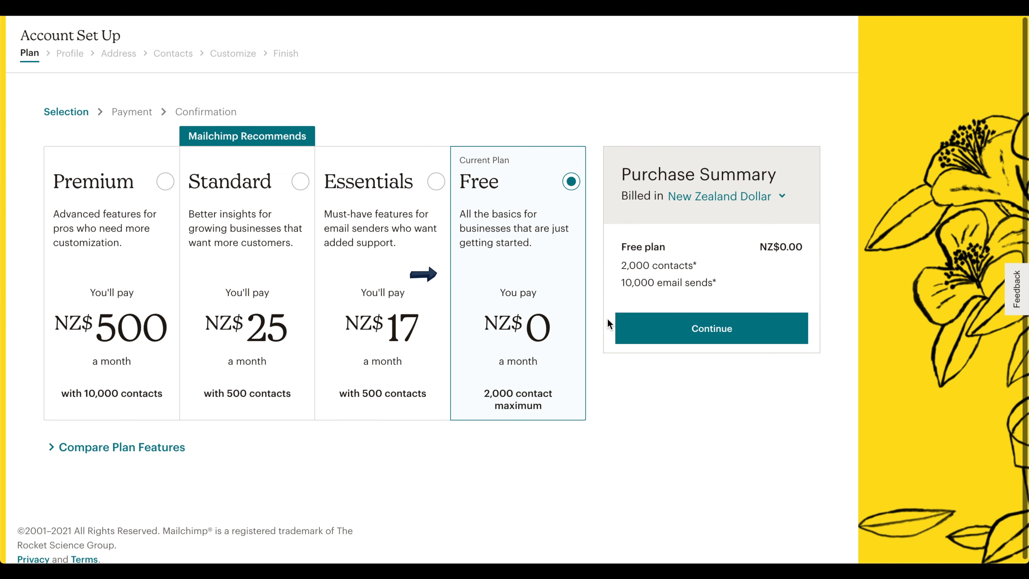
left_click(713, 328)
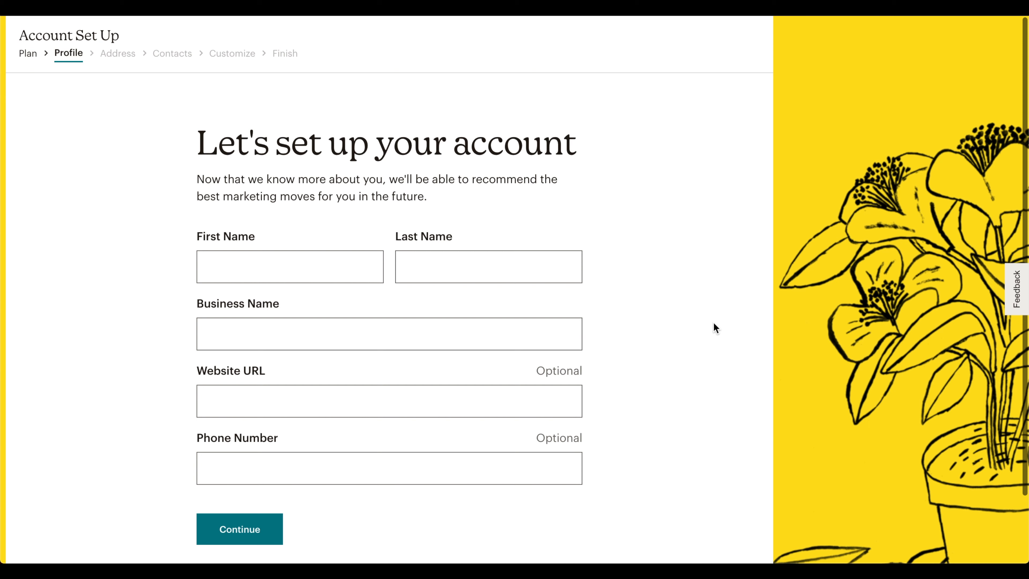
Fill in the owner's first and last name and the business name Faith Ministry Partners.
left_click(300, 269)
left_click(405, 267)
left_click(312, 329)
type("Faith Ministry")
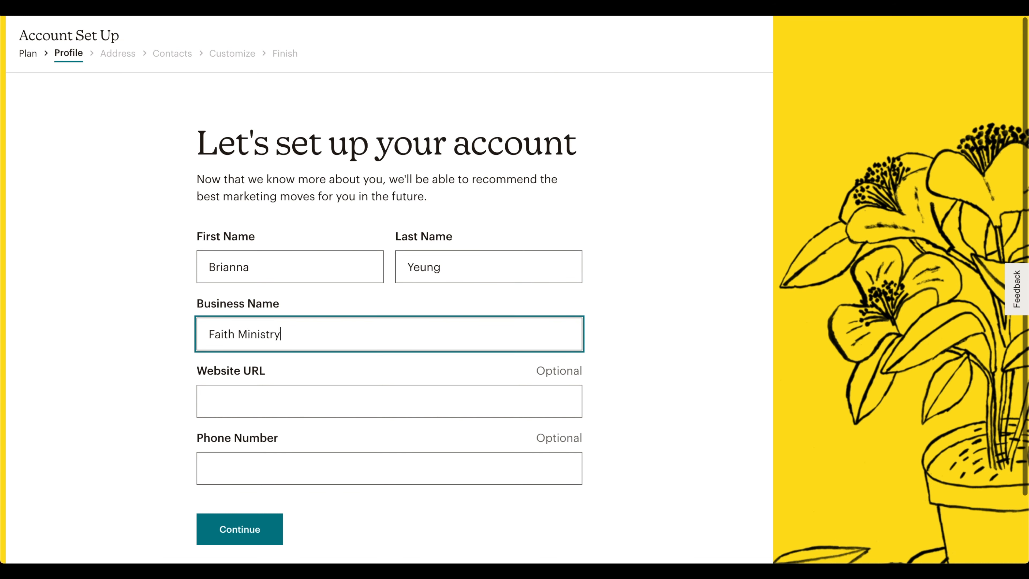
type(" Partners")
Replace the word Faith in the business name with the owner's first name followed by 's.
left_click(223, 401)
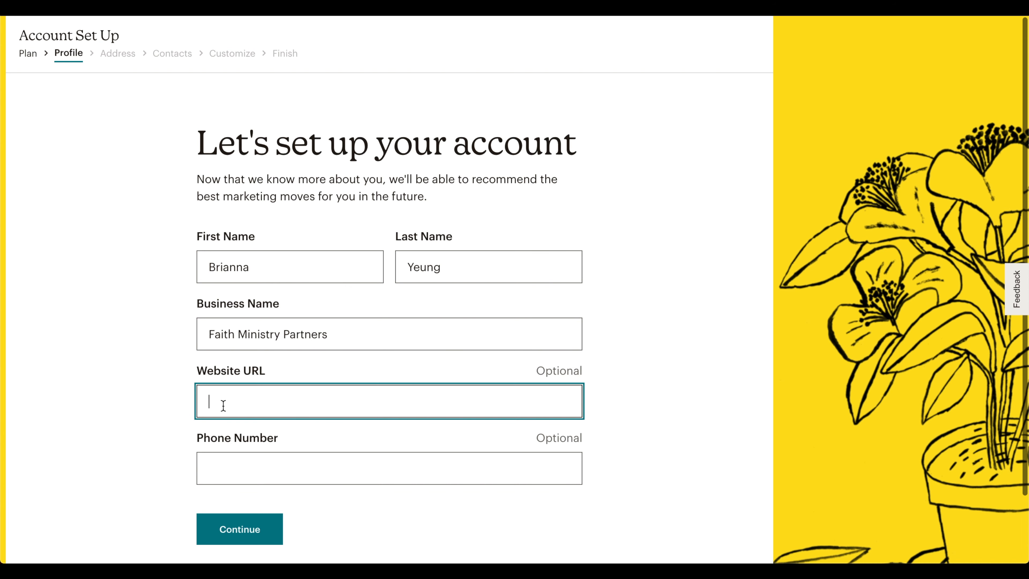
double_click(227, 334)
type("Brianna's")
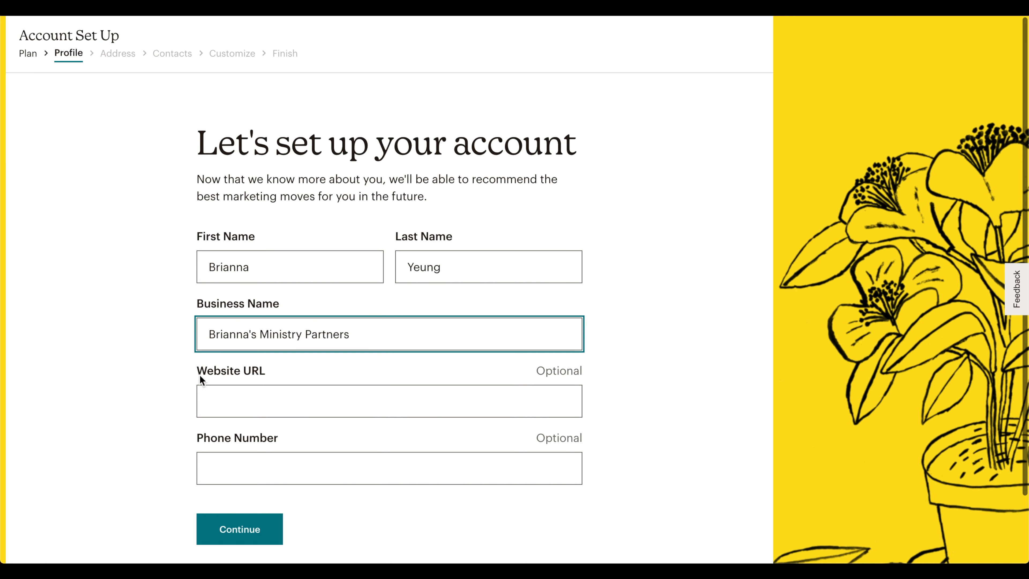
Leave the optional website and phone fields empty and continue to the address page.
left_click(212, 394)
left_click(225, 466)
scroll(226, 462, "down", 2)
left_click(241, 449)
Enter the post office box address in address line 1 and continue.
left_click(338, 199)
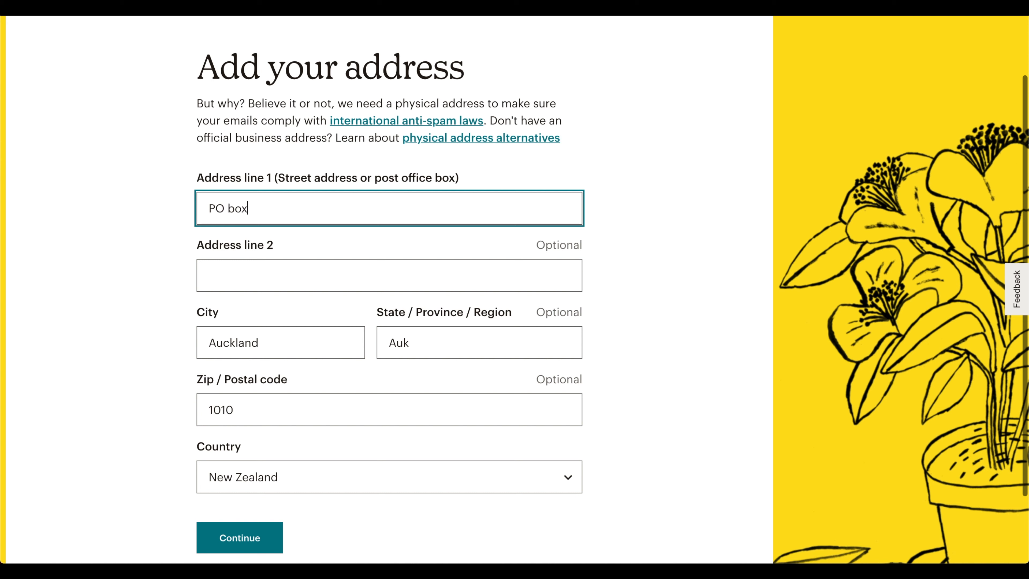
left_click(239, 536)
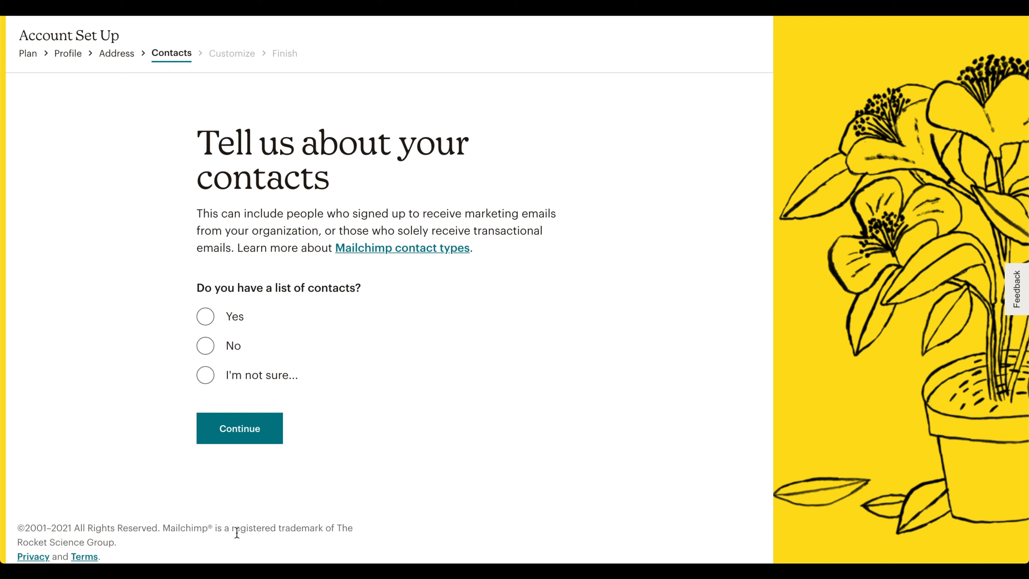
Answer No to having a list of contacts and continue.
left_click(206, 346)
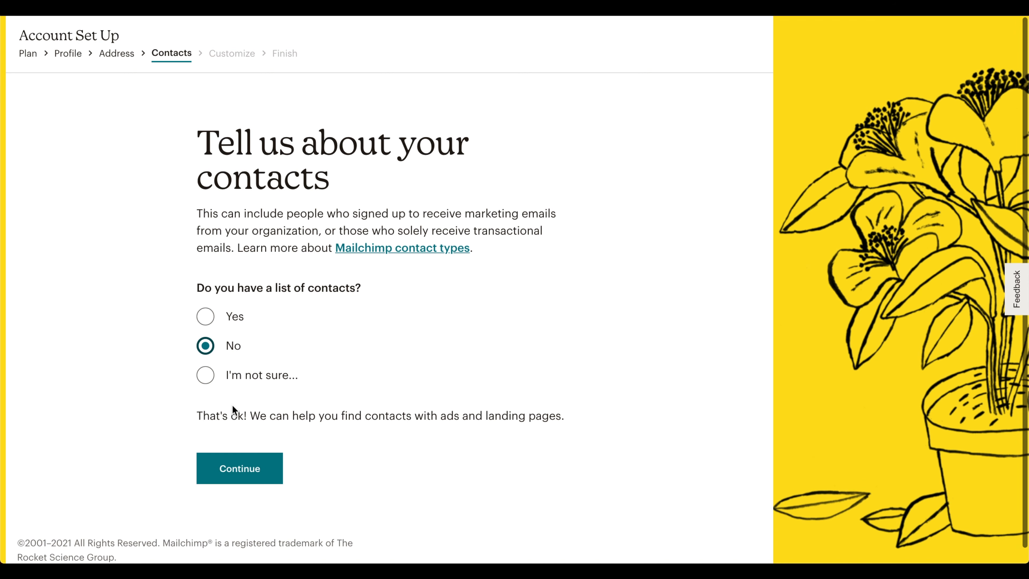
left_click(233, 481)
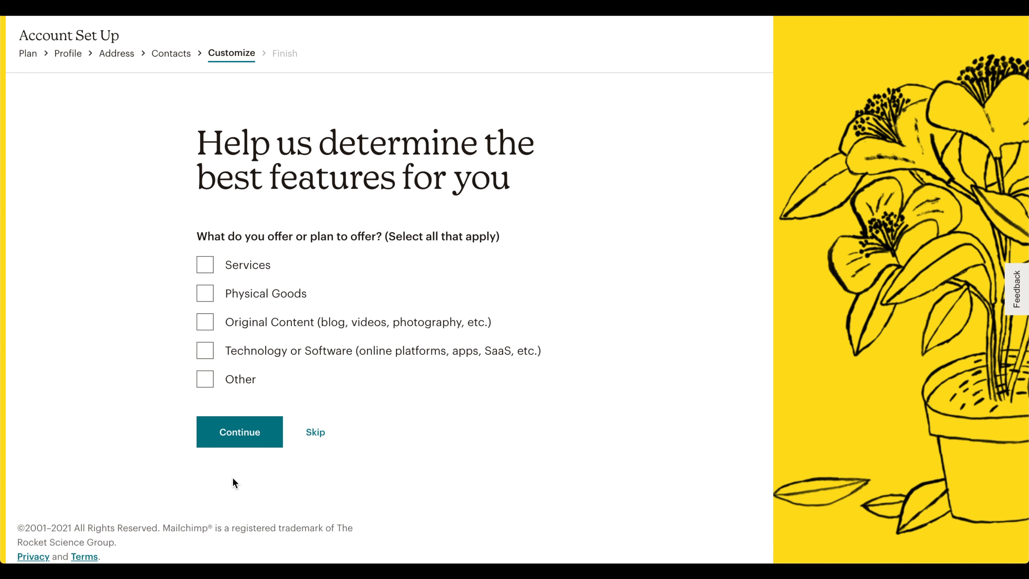
Select Original Content and Other as offerings and continue.
left_click(205, 322)
left_click(210, 378)
left_click(241, 521)
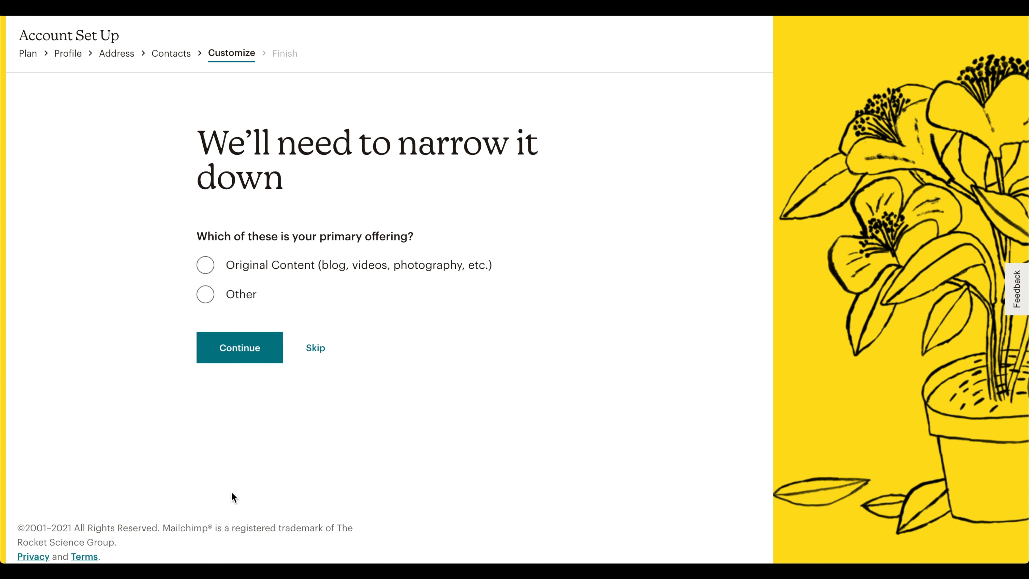
Choose Original Content as the primary offering and continue.
left_click(212, 261)
left_click(224, 351)
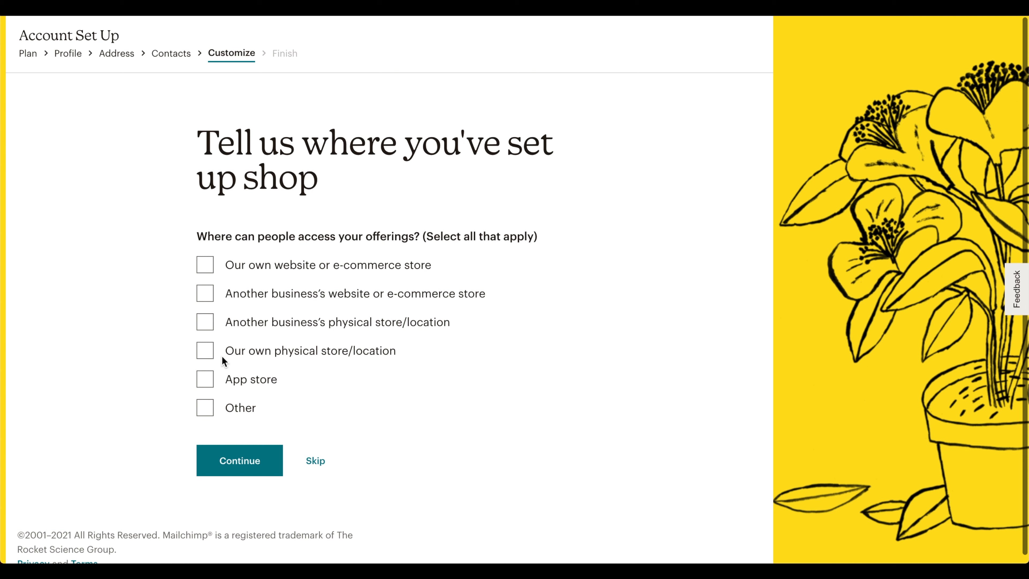
Select Other as where offerings are available and finish the account setup.
left_click(205, 408)
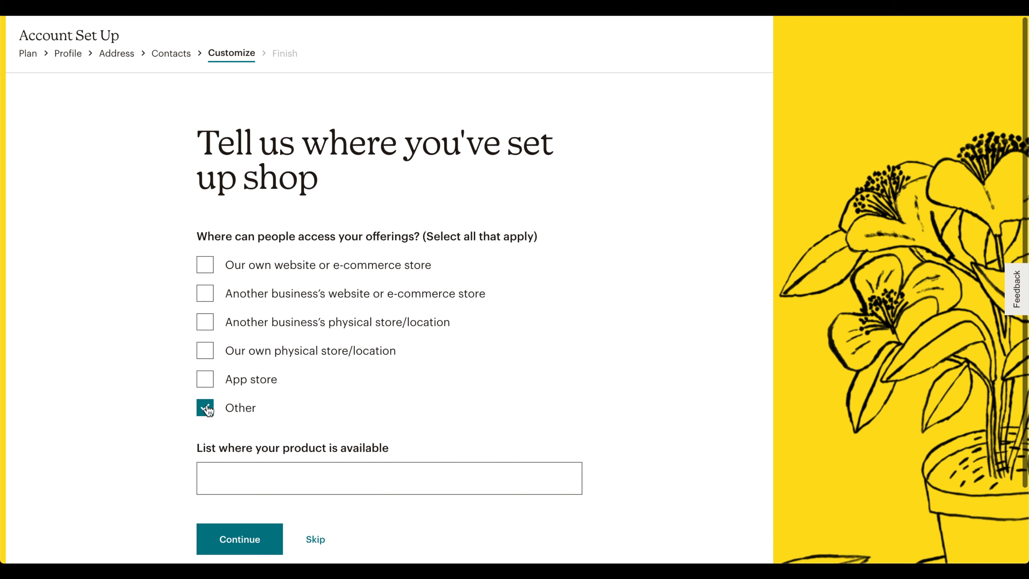
left_click(247, 542)
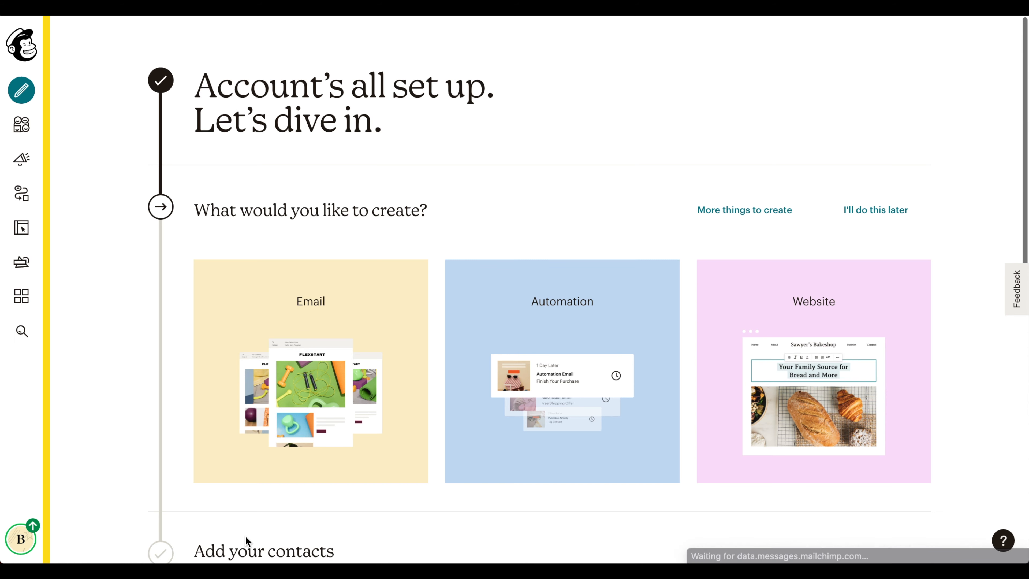
Open the audience's full contact list and scroll through its columns.
left_click(14, 124)
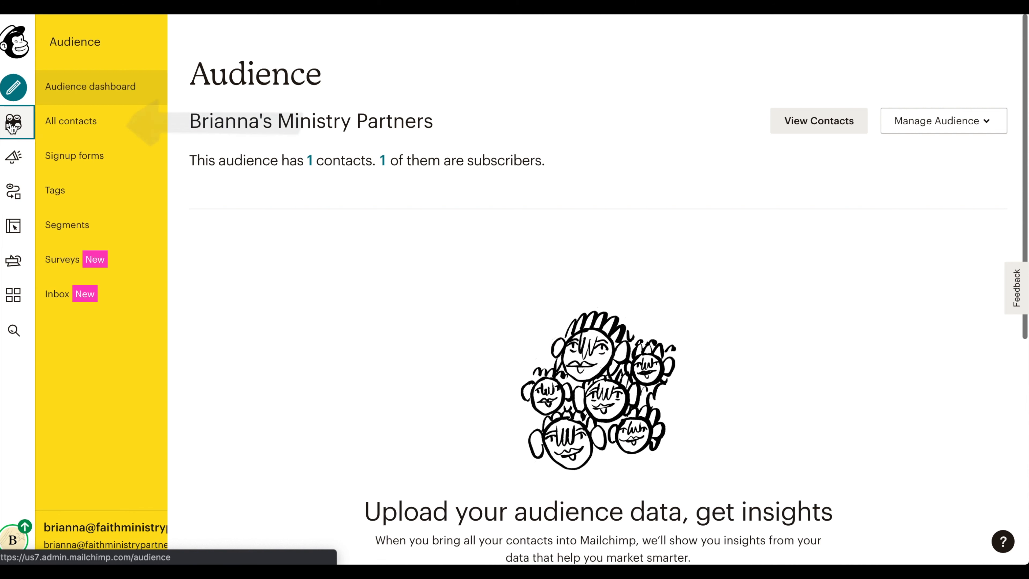
left_click(94, 128)
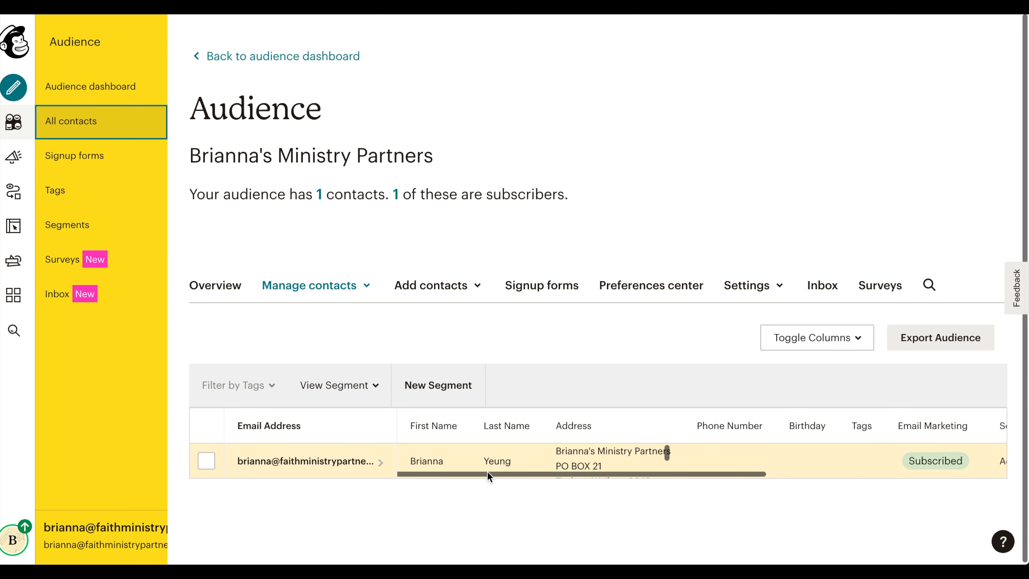
scroll(453, 471, "right", 5)
scroll(452, 471, "right", 3)
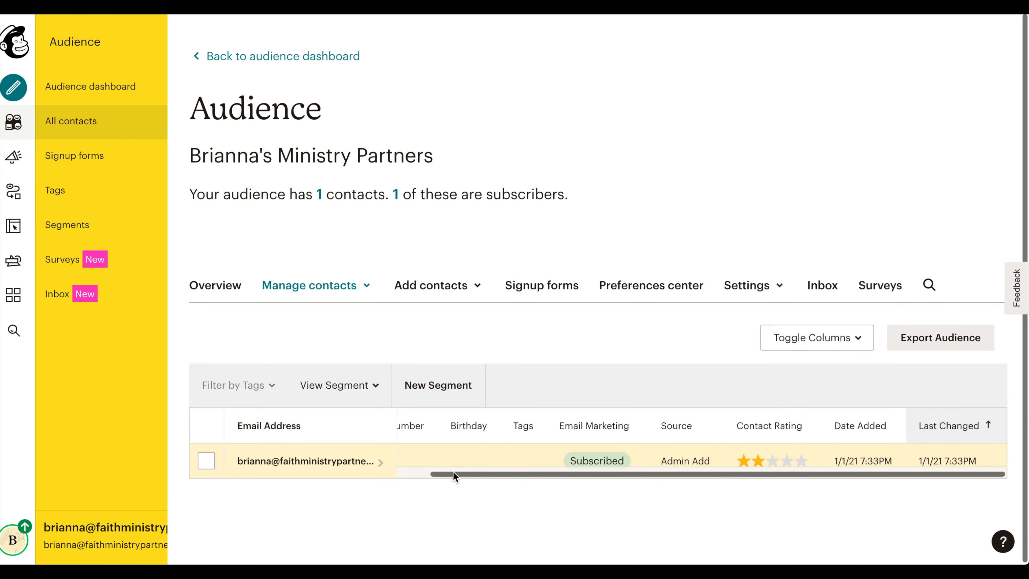
scroll(453, 471, "left", 8)
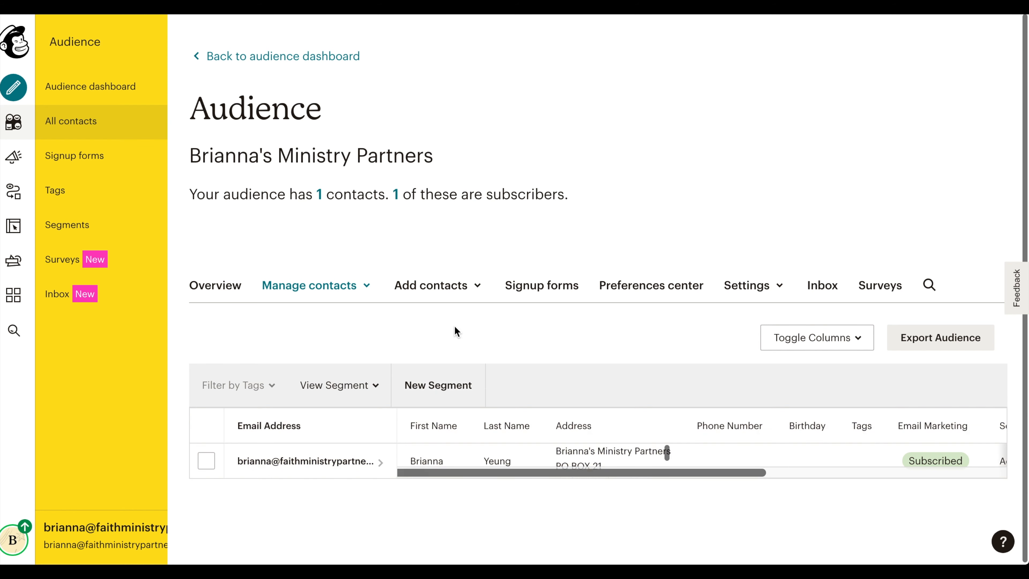
Open the add-subscriber form and enter the new subscriber's e-mail address.
left_click(476, 286)
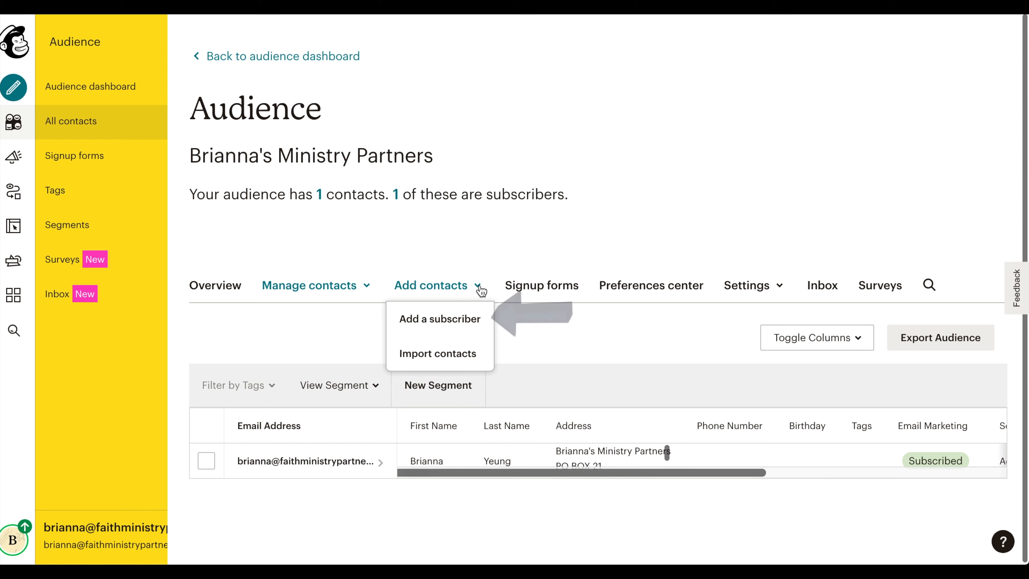
left_click(480, 320)
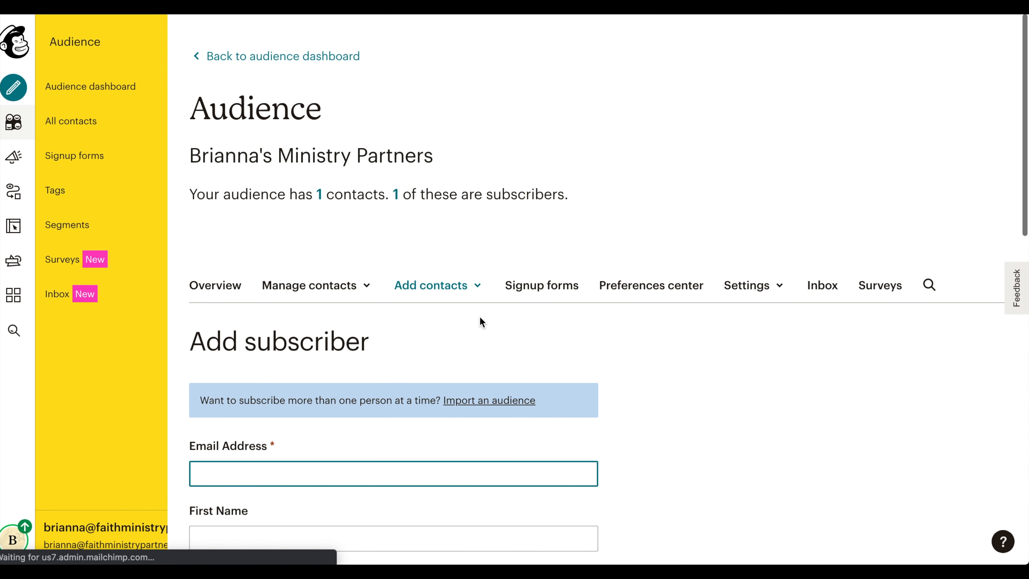
scroll(481, 323, "down", 3)
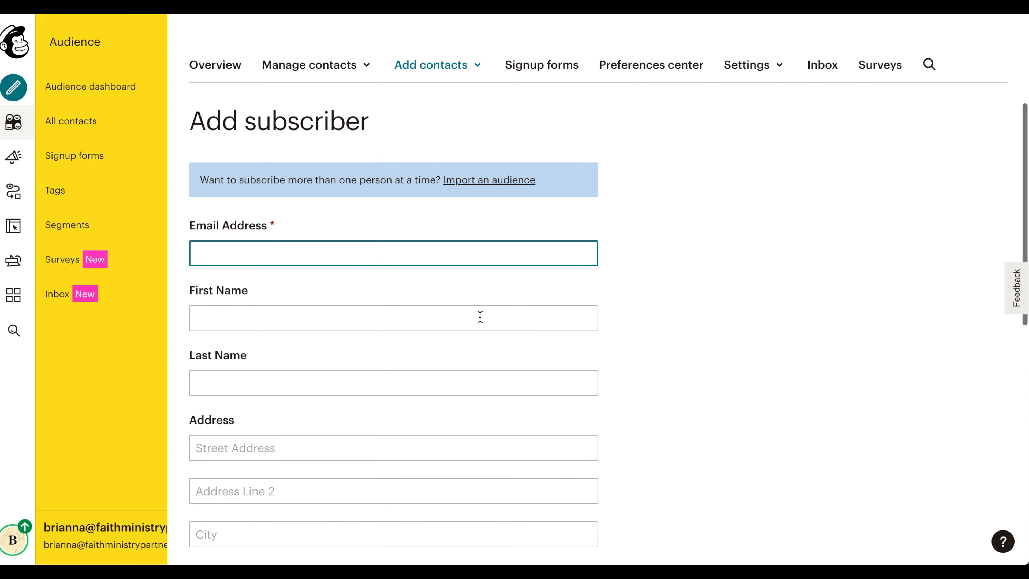
type("Example@gmail")
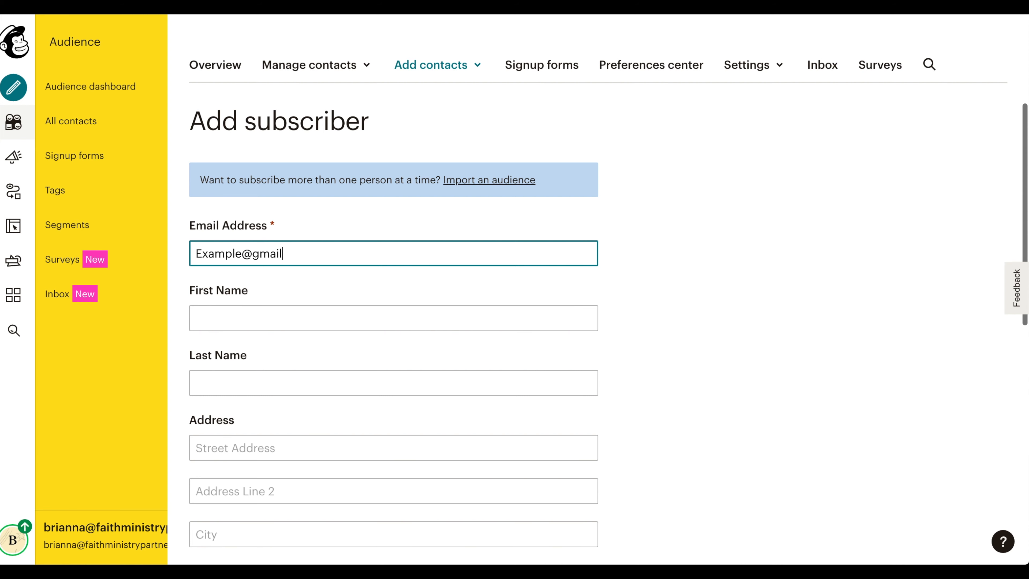
type(".com")
Set the subscriber's first name and last name to Example.
left_click(460, 320)
type("Example")
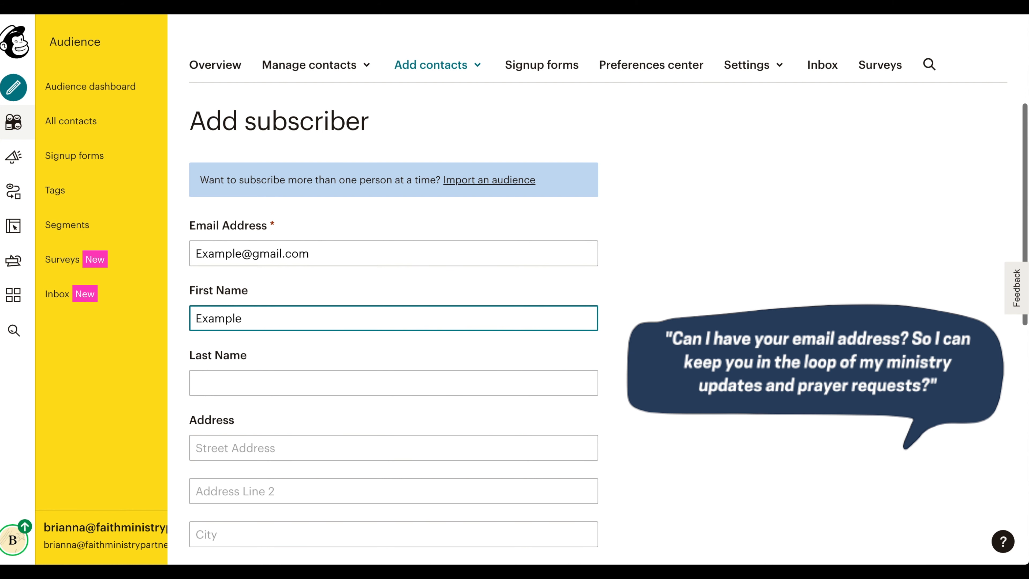
left_click(397, 383)
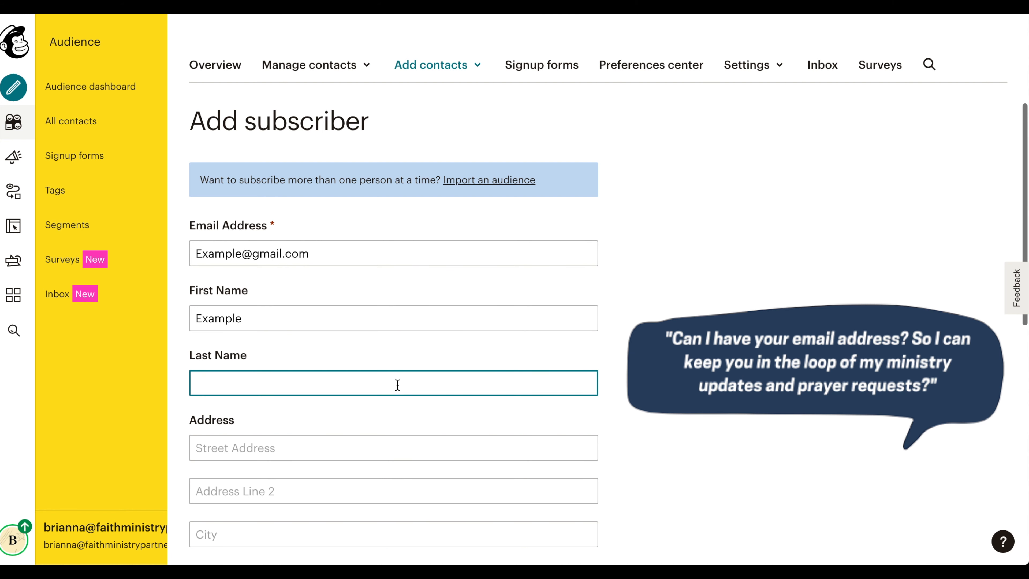
type("Exam")
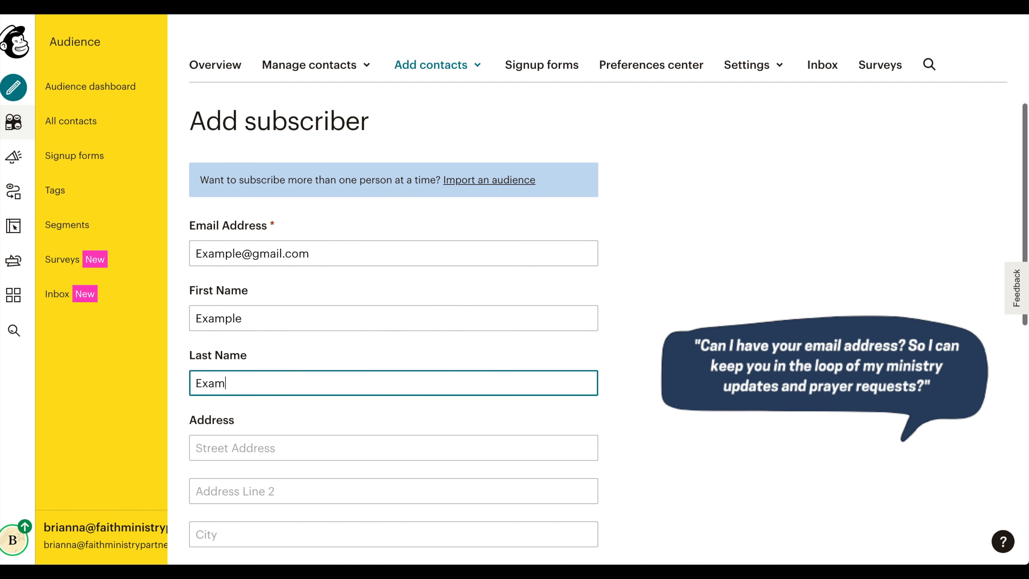
type("ple")
Confirm email permission, allow updating an existing profile, and subscribe the contact.
scroll(393, 283, "down", 5)
scroll(397, 385, "down", 10)
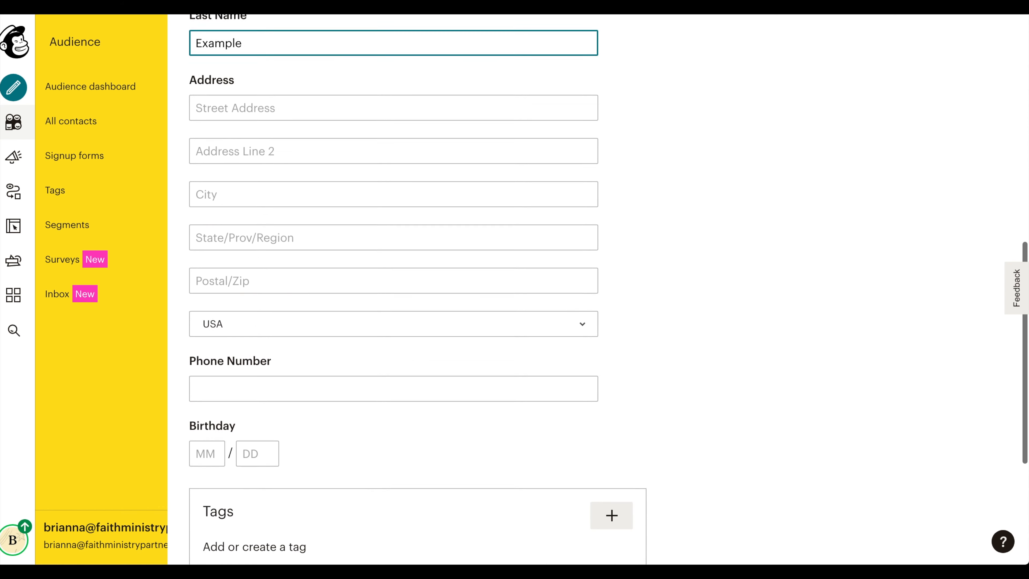
left_click(197, 362)
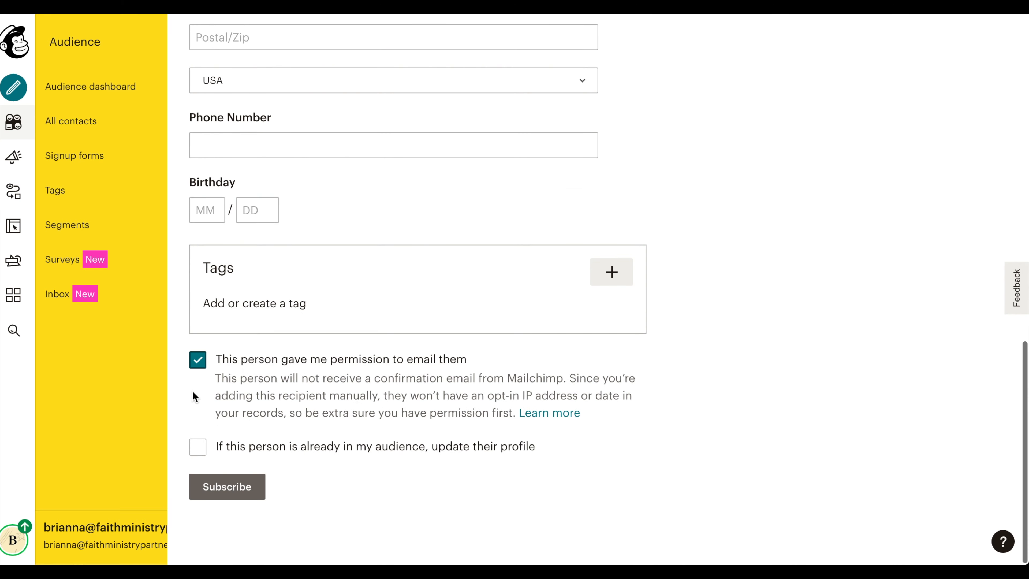
left_click(198, 447)
left_click(231, 488)
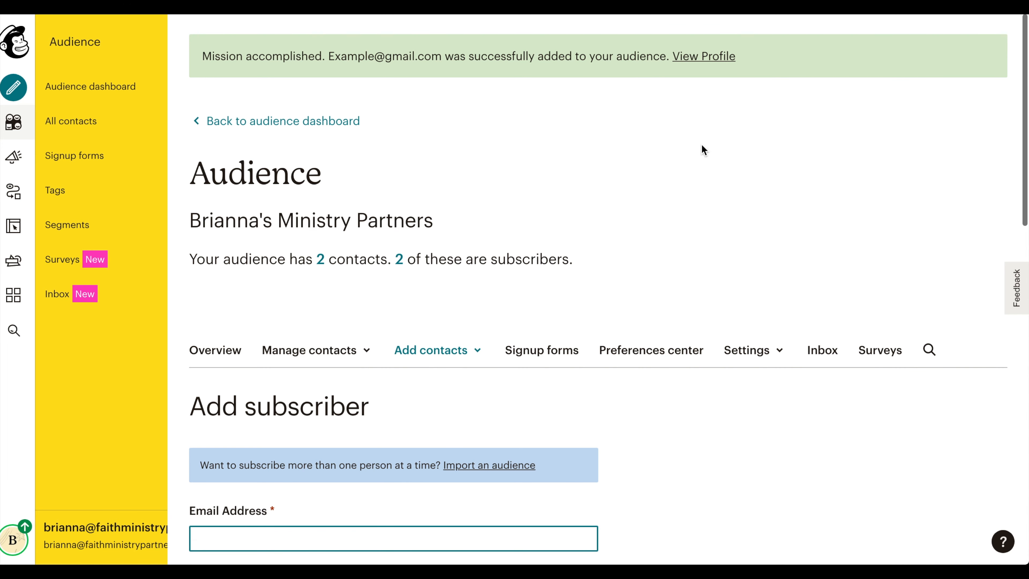
Start a contact import into the audience using the copy-and-paste method.
left_click(90, 121)
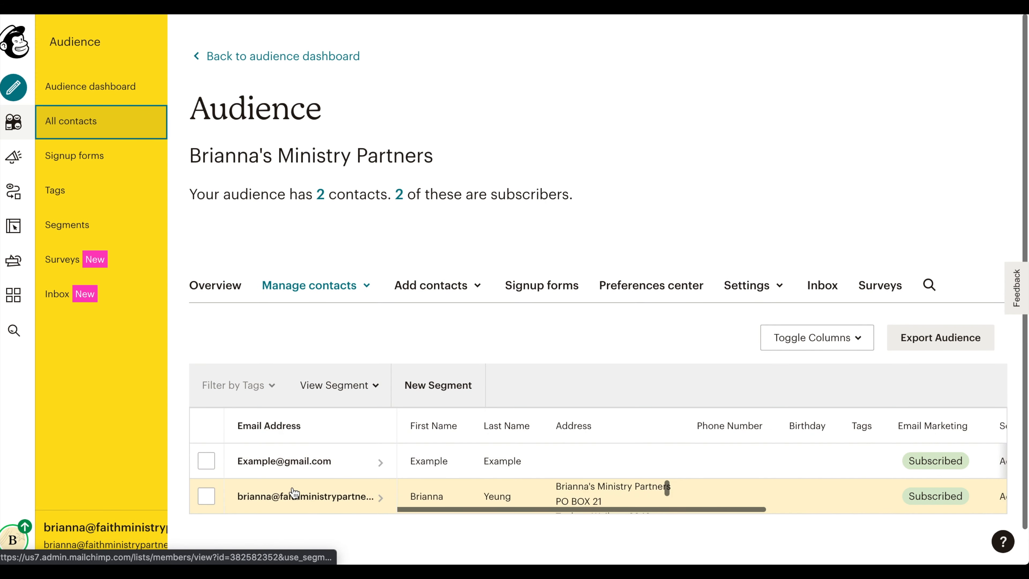
left_click(481, 286)
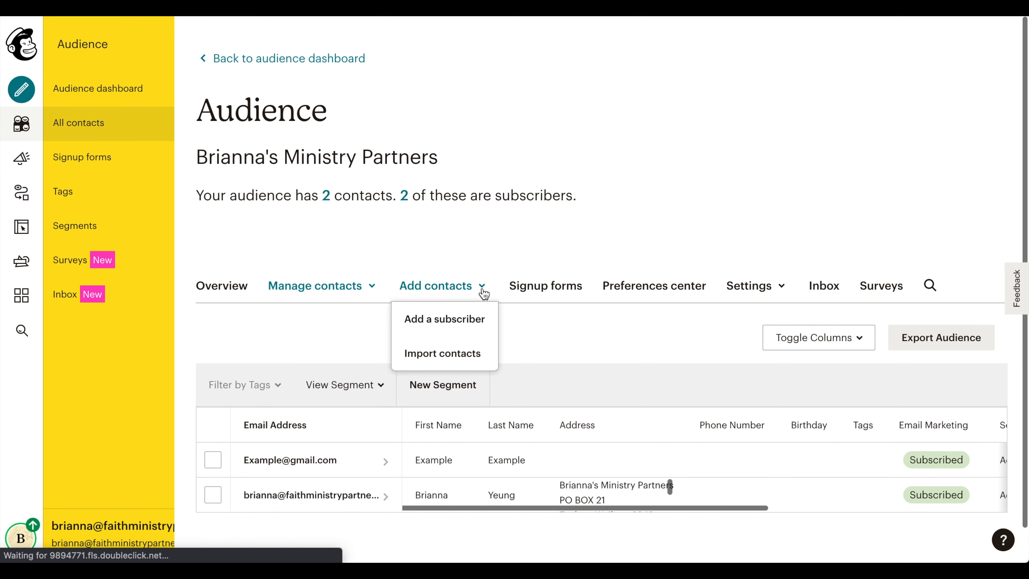
left_click(476, 351)
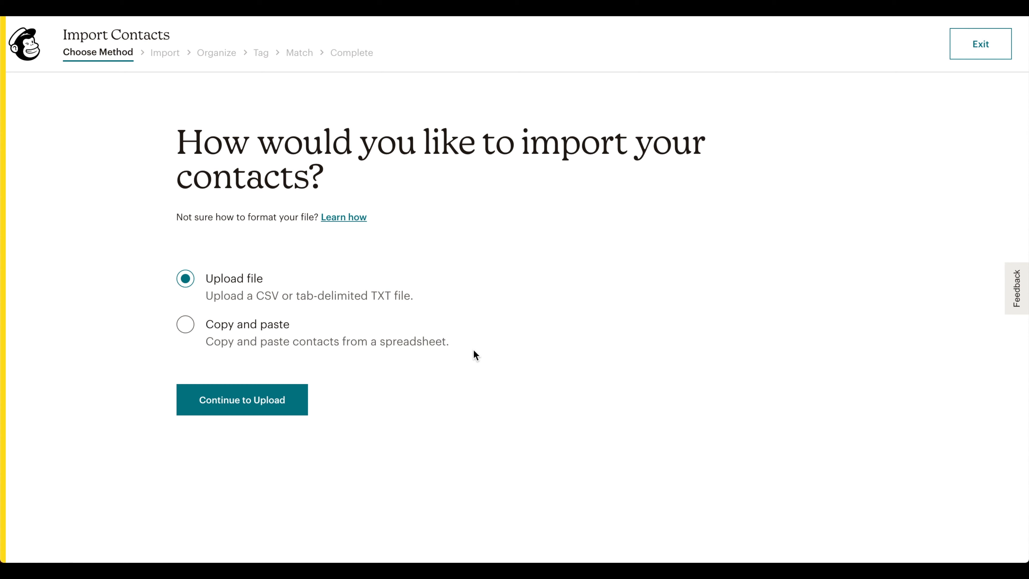
left_click(189, 329)
left_click(242, 399)
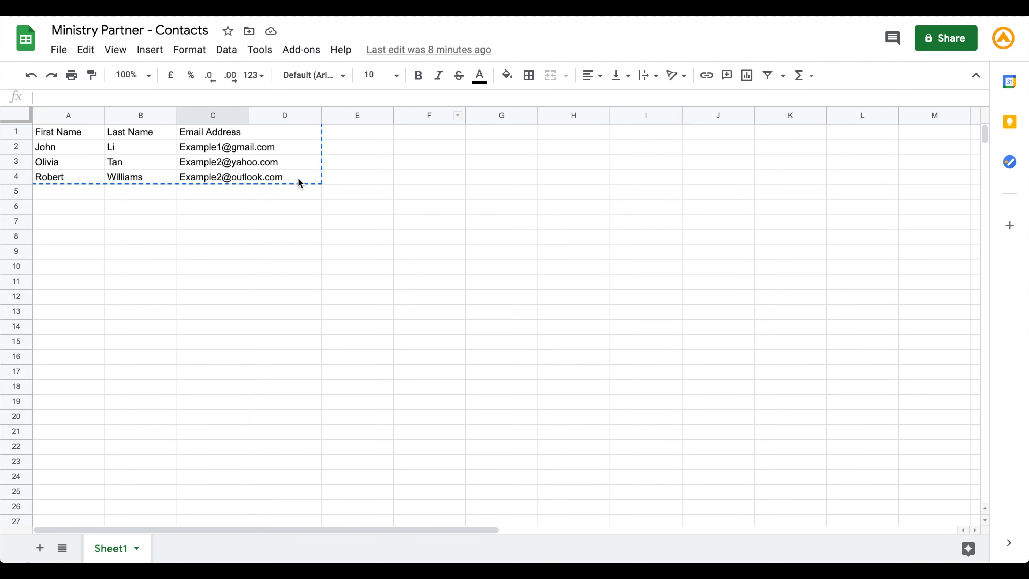
Copy the contact rows from the Ministry Partner - Contacts spreadsheet and paste them into the import field.
left_click_drag(298, 179, 81, 154)
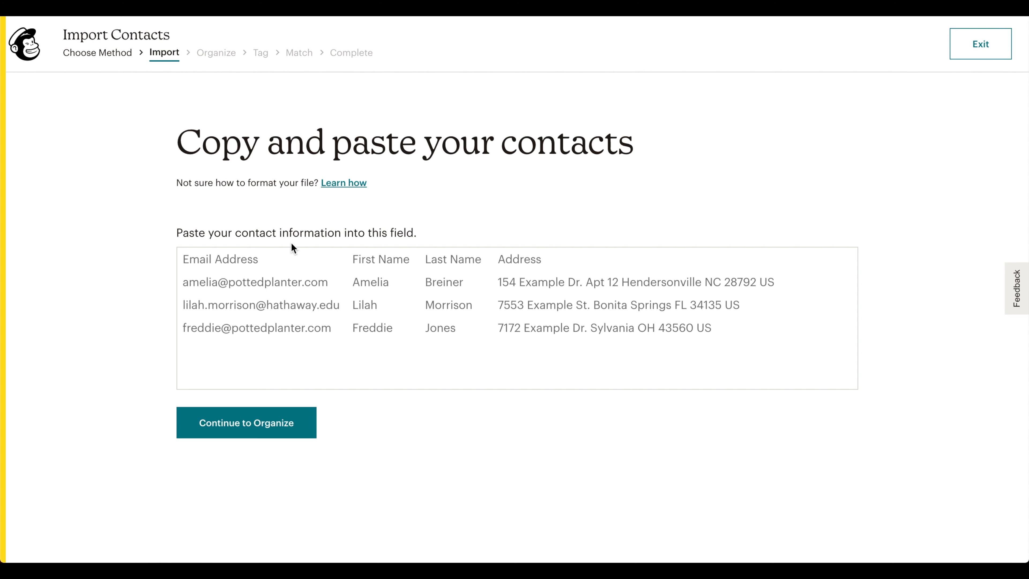
left_click(275, 253)
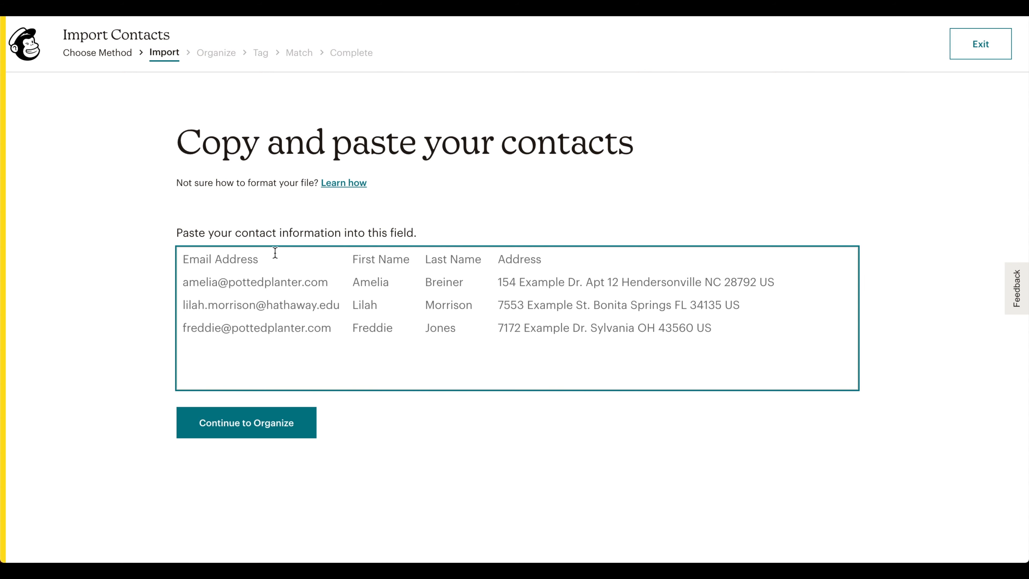
key("ctrl+v")
Continue through the organize and tag stages of the import without adding any tags.
left_click(244, 427)
left_click(243, 442)
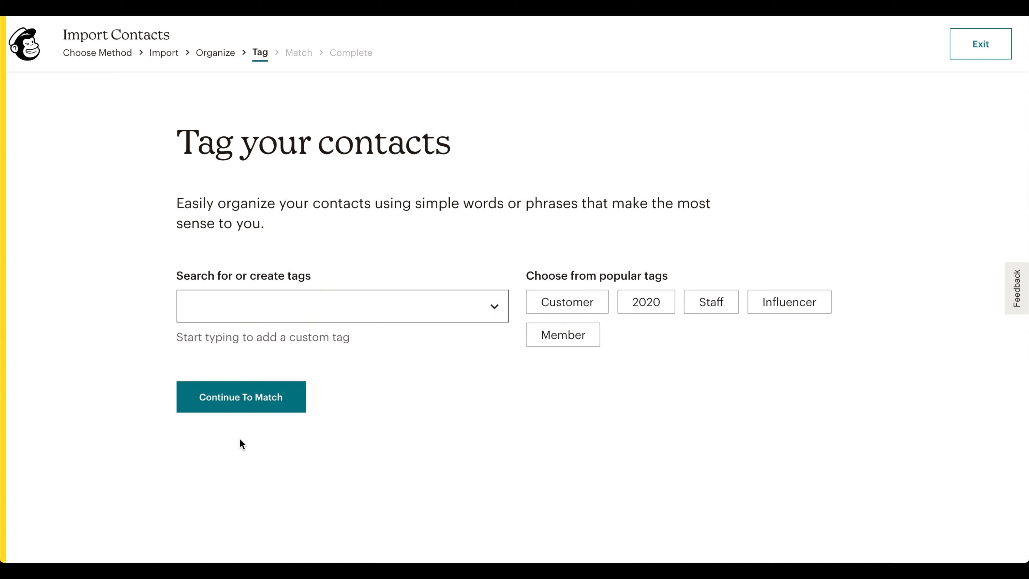
left_click(243, 395)
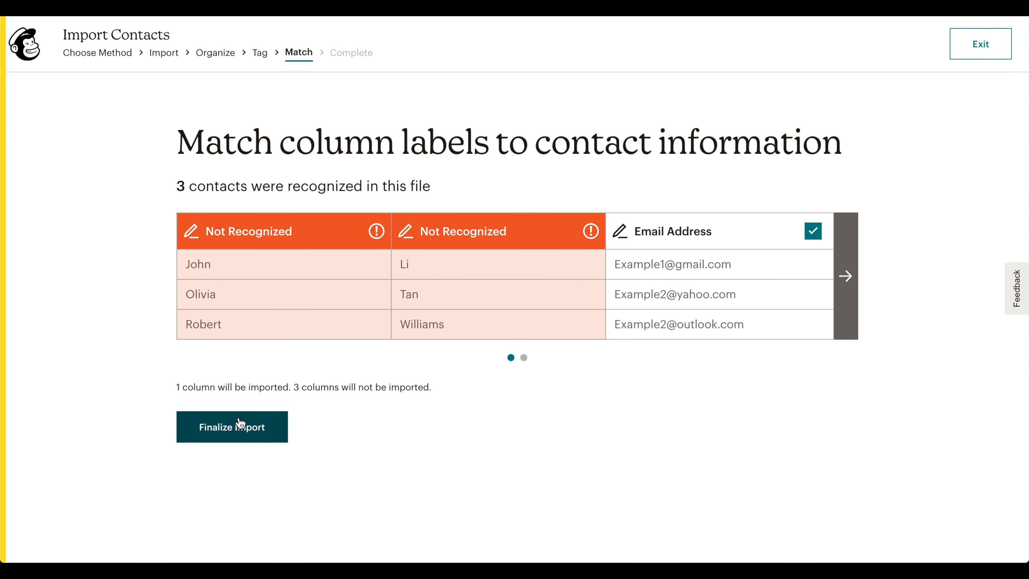
Match the first two columns to First Name and Last Name, then finalize the import.
left_click(375, 231)
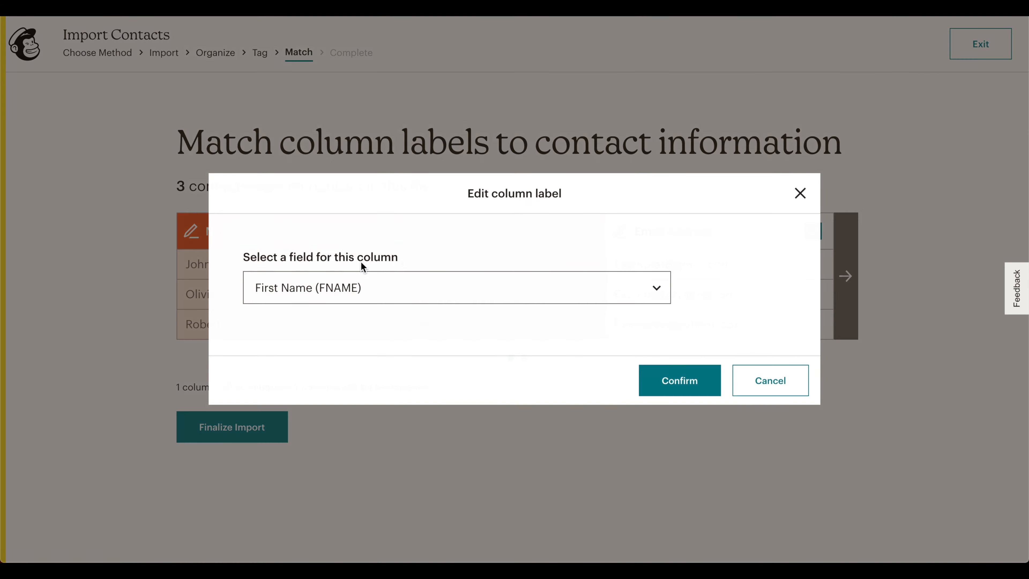
left_click(675, 382)
left_click(589, 232)
left_click(684, 382)
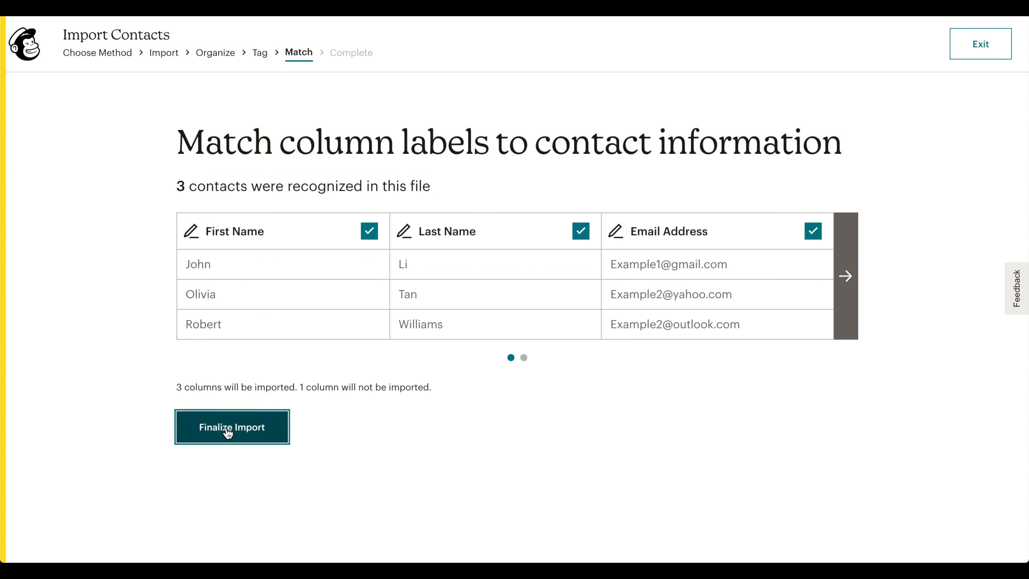
left_click(228, 427)
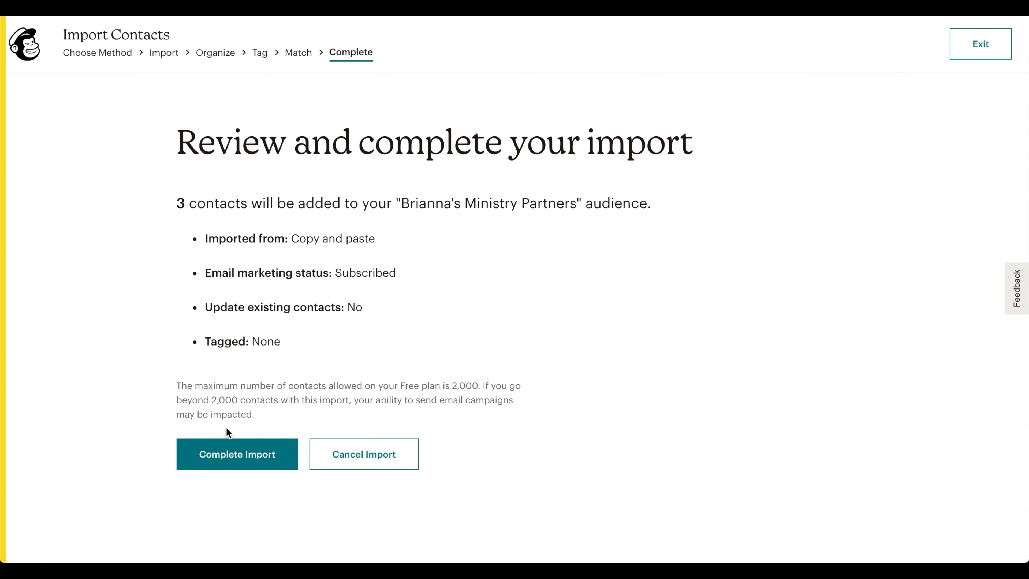
Complete the import and view the imported contacts, scrolling across their columns.
left_click(227, 452)
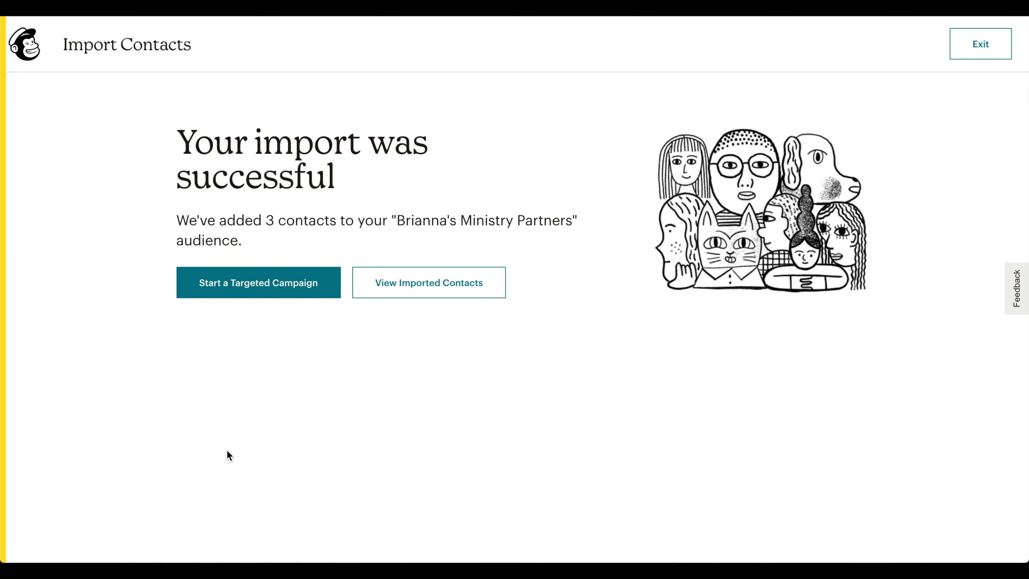
left_click(439, 284)
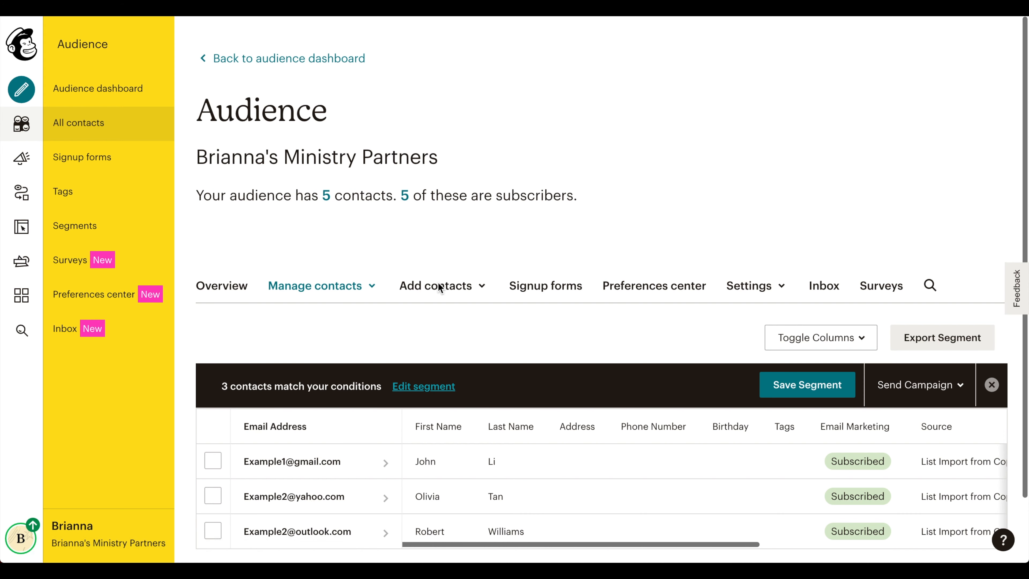
scroll(438, 281, "down", 2)
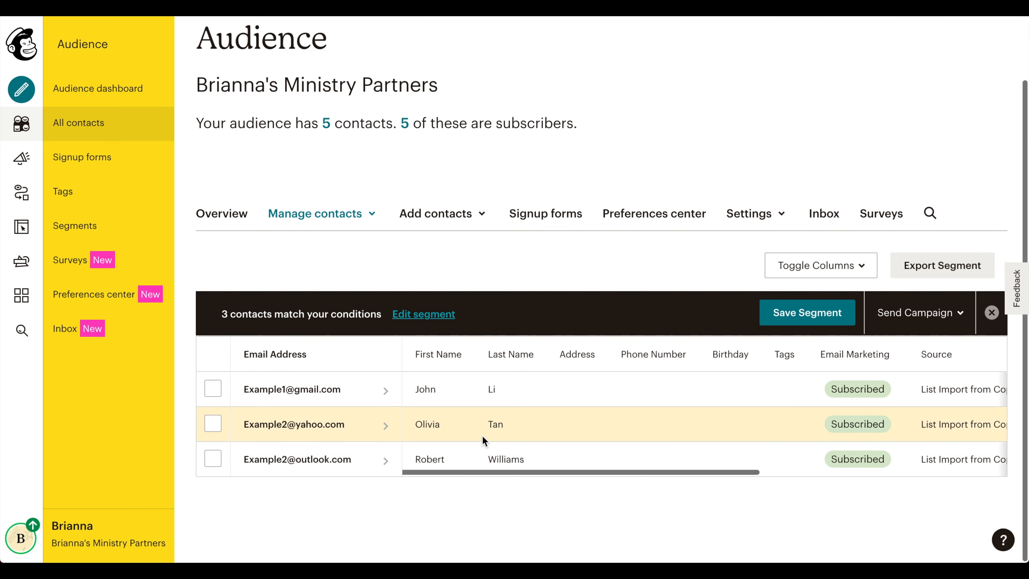
scroll(483, 433, "right", 2)
scroll(483, 433, "right", 8)
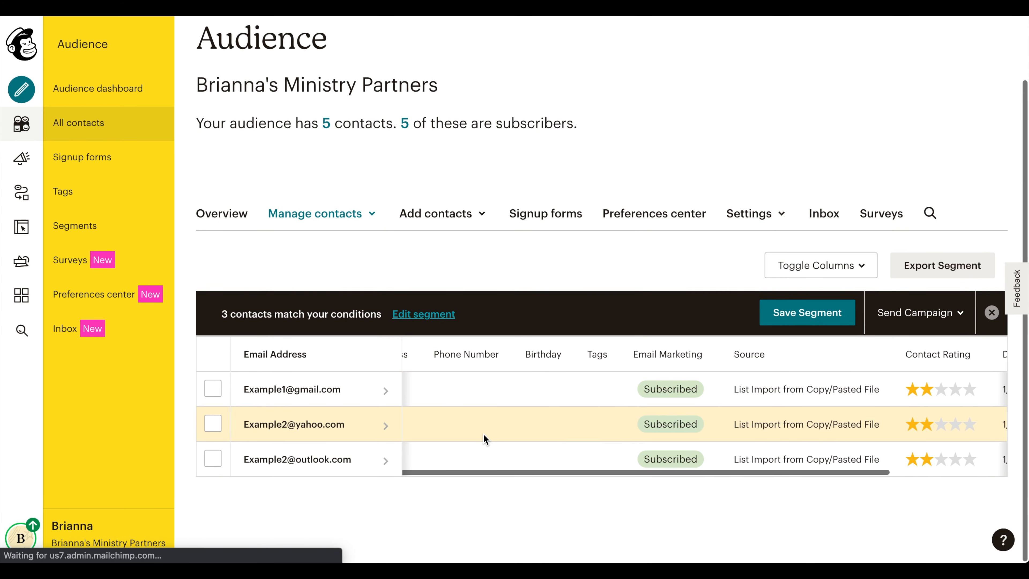
scroll(484, 433, "left", 9)
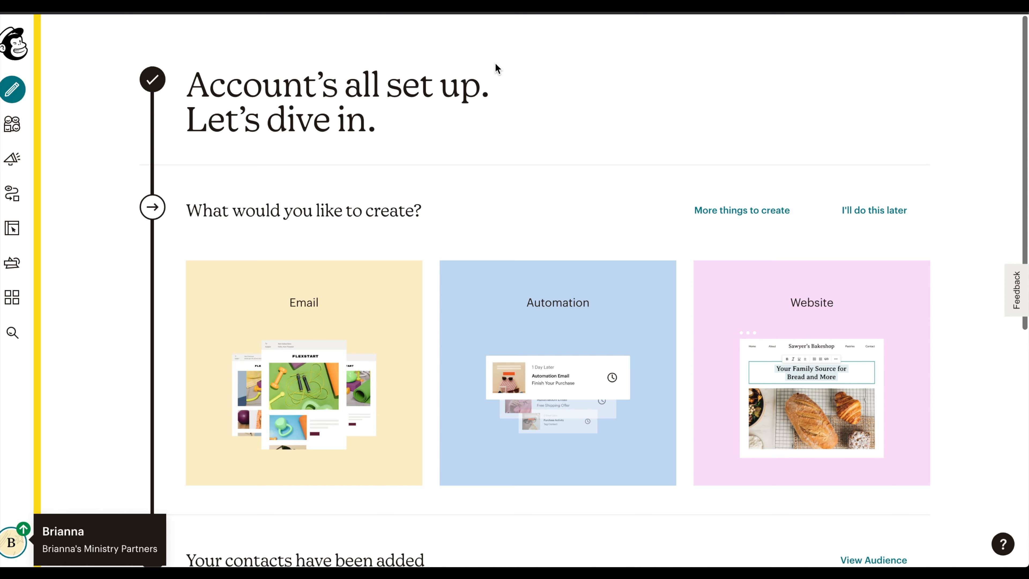
Open the account's API keys page and create a new API key.
left_click(15, 540)
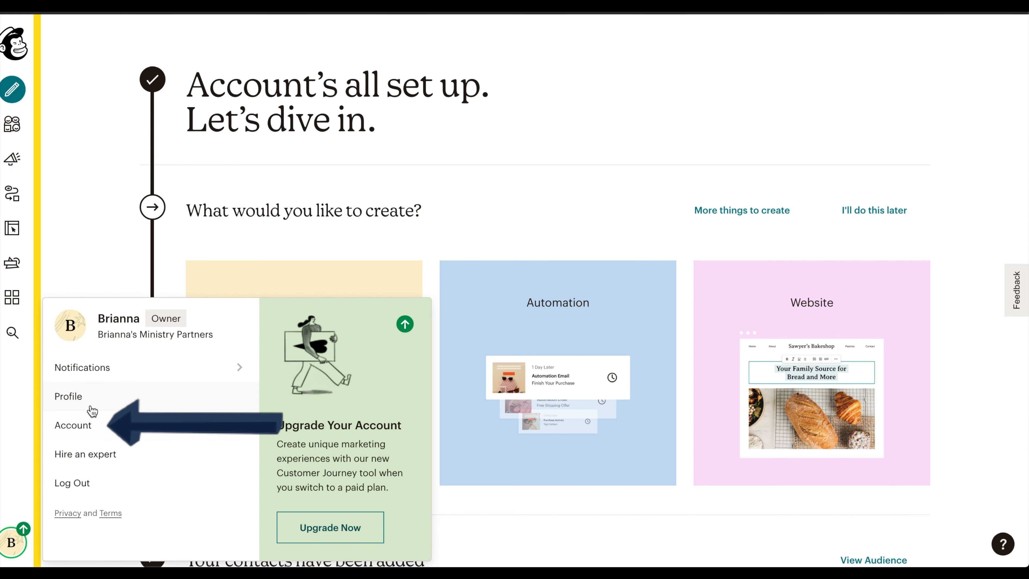
left_click(93, 426)
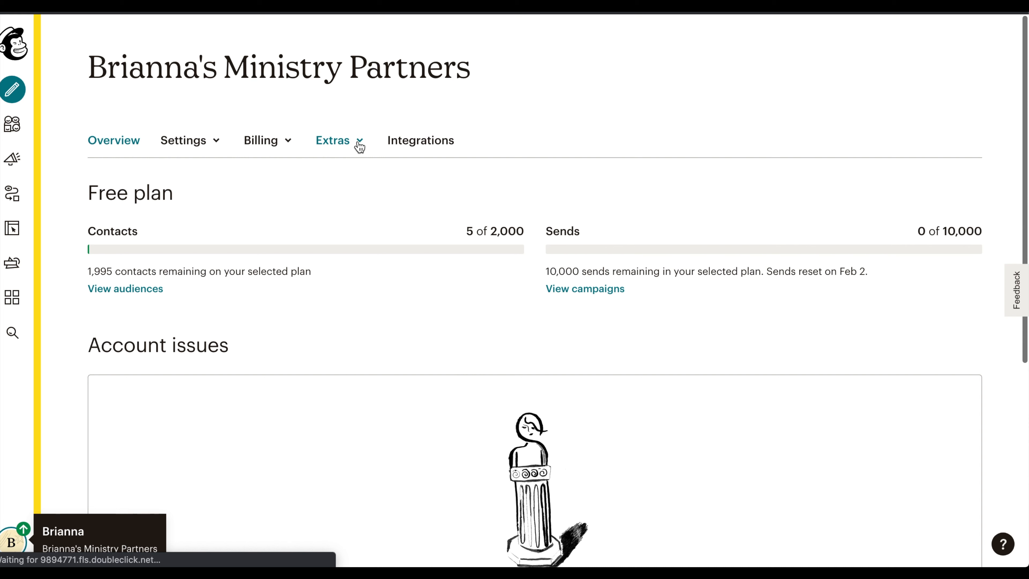
left_click(359, 146)
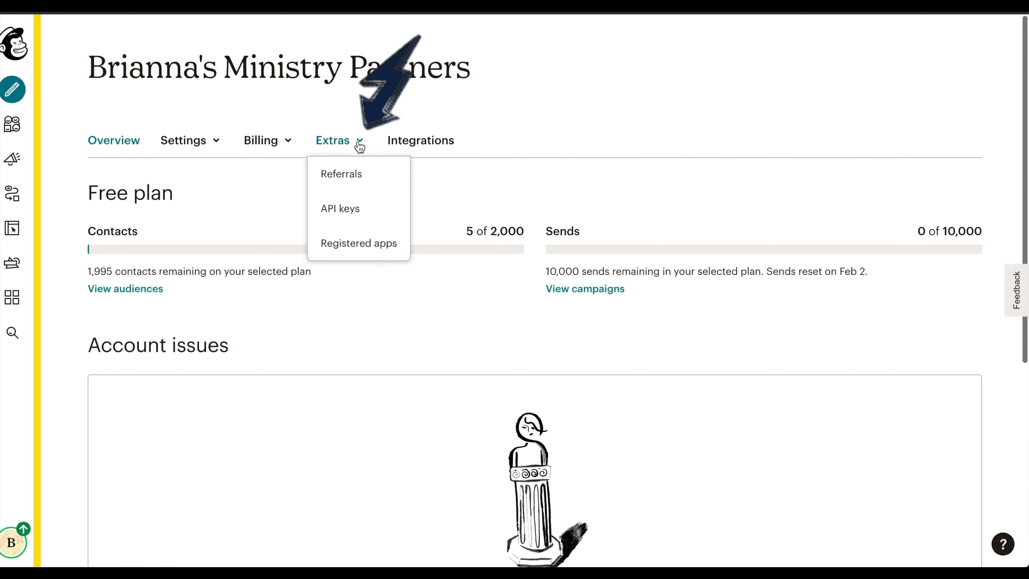
left_click(361, 209)
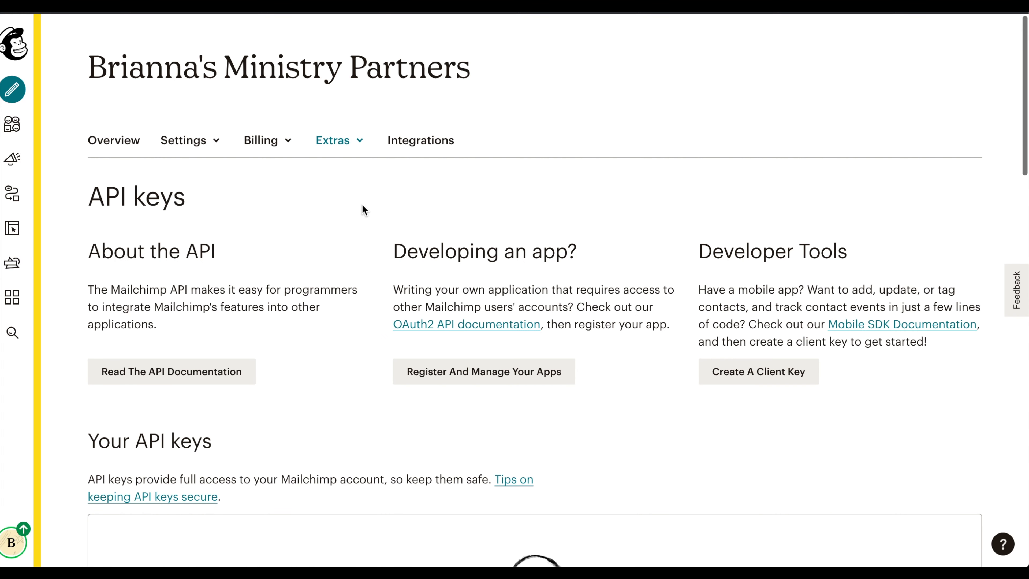
scroll(362, 206, "down", 3)
scroll(362, 209, "down", 8)
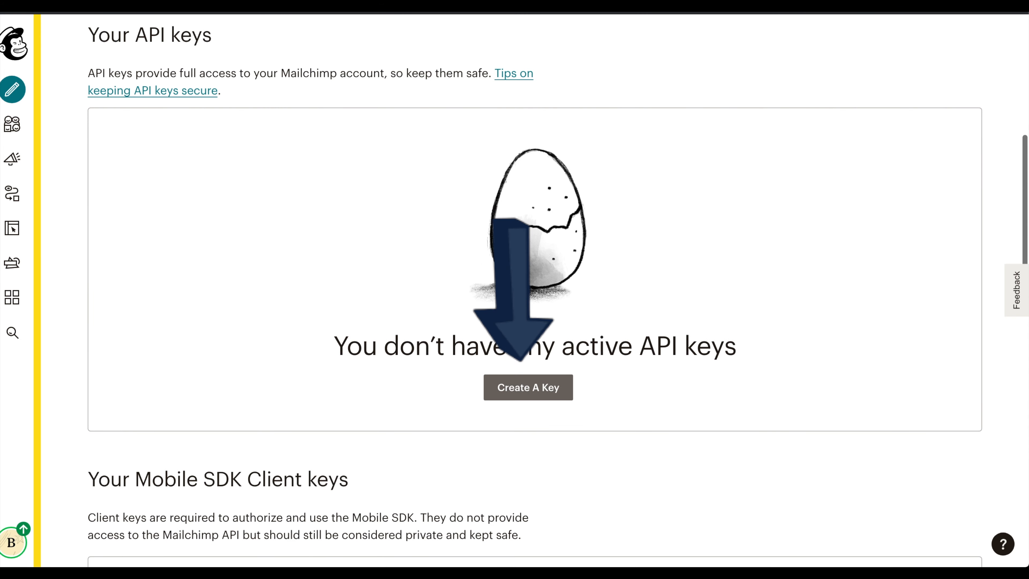
left_click(536, 388)
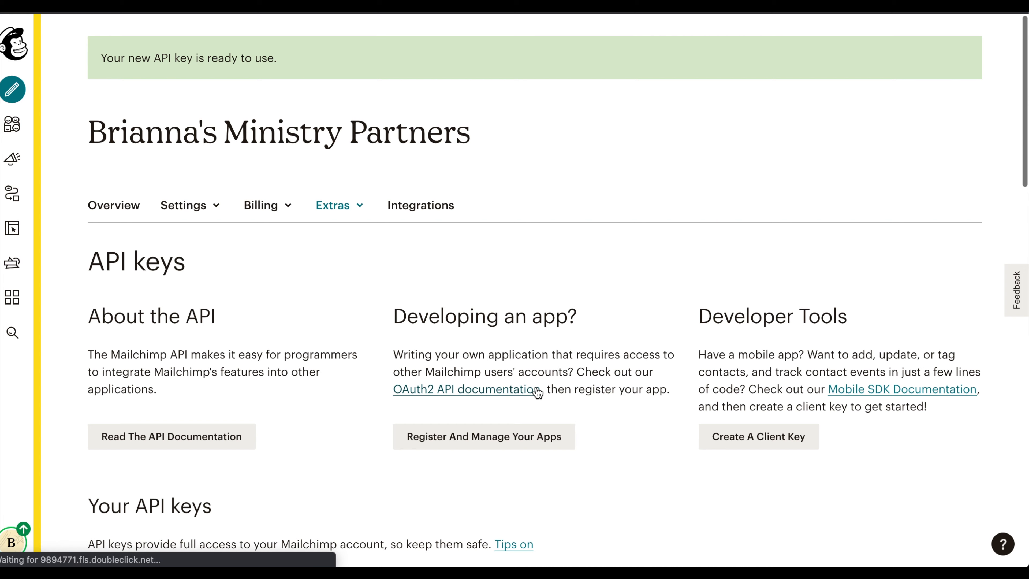
Copy the new API key from the API keys list.
scroll(538, 393, "down", 3)
scroll(538, 392, "down", 5)
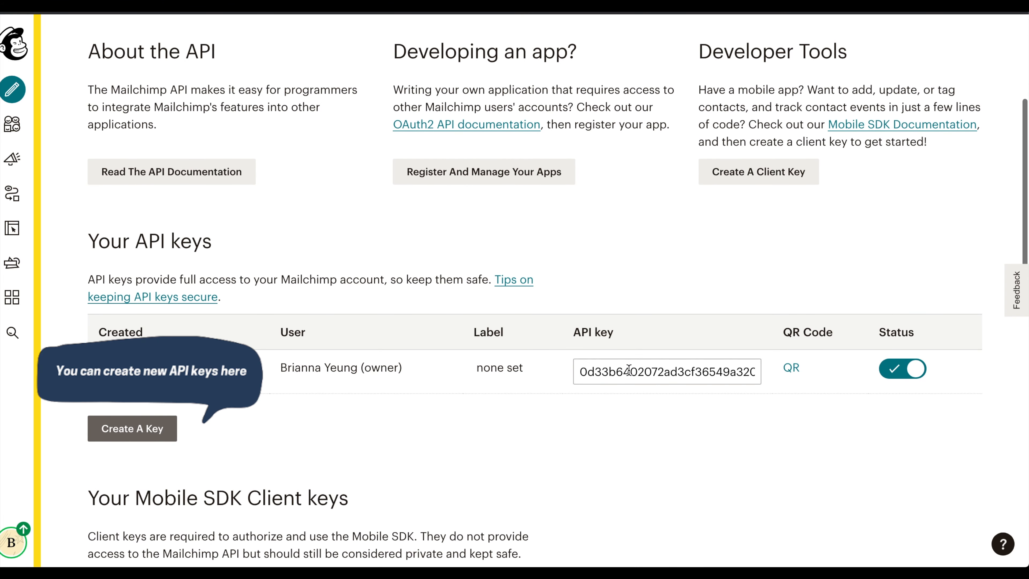
left_click(628, 370)
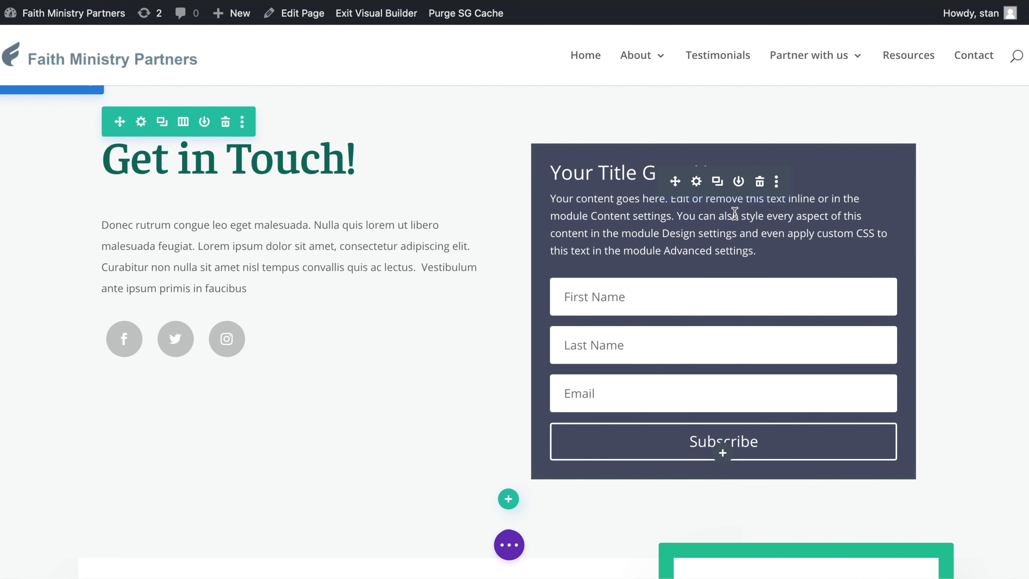
Open the email opt-in module's settings and choose MailChimp as the email account's service provider.
left_click(695, 181)
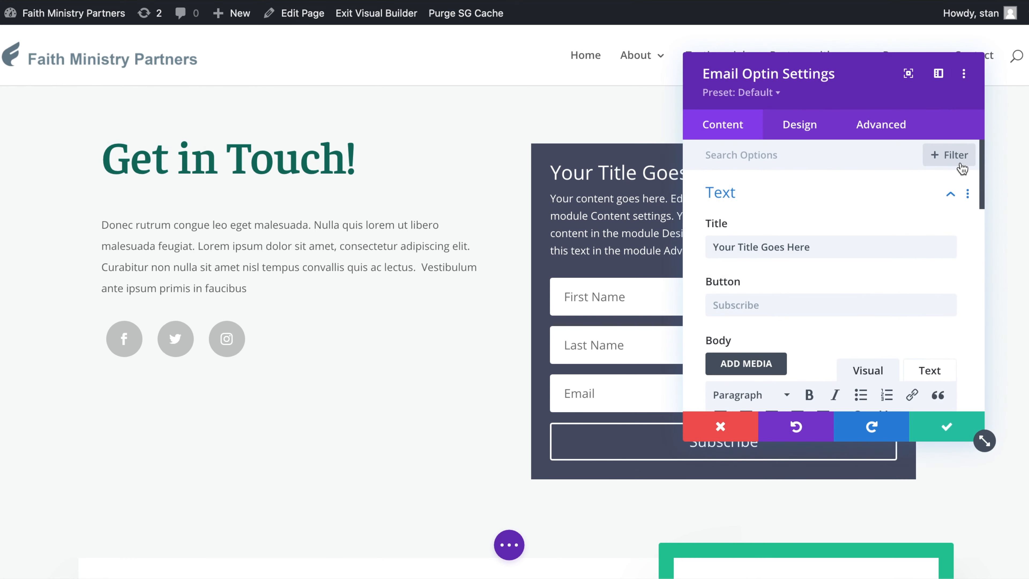
left_click_drag(982, 169, 968, 324)
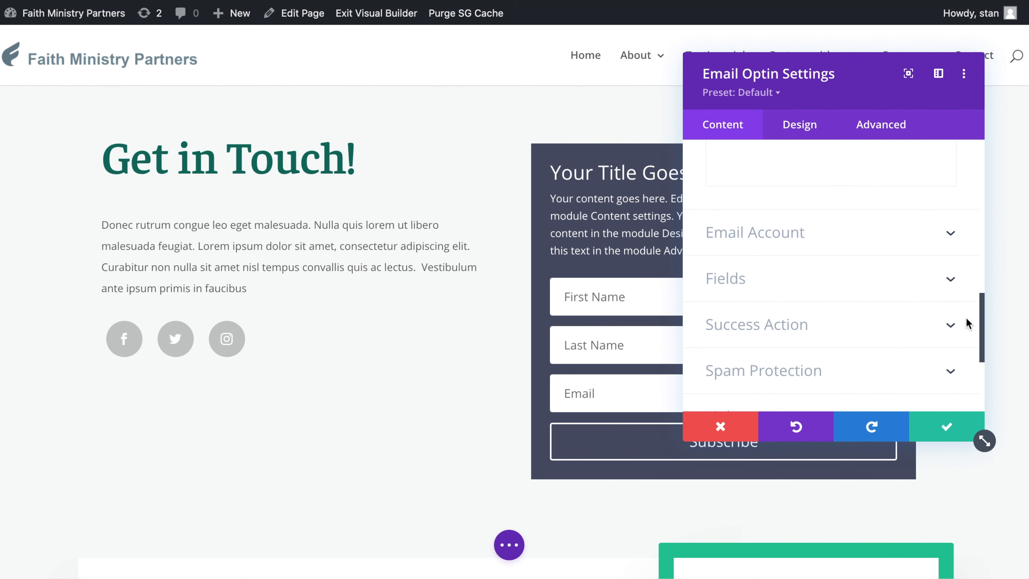
left_click(950, 231)
left_click(948, 226)
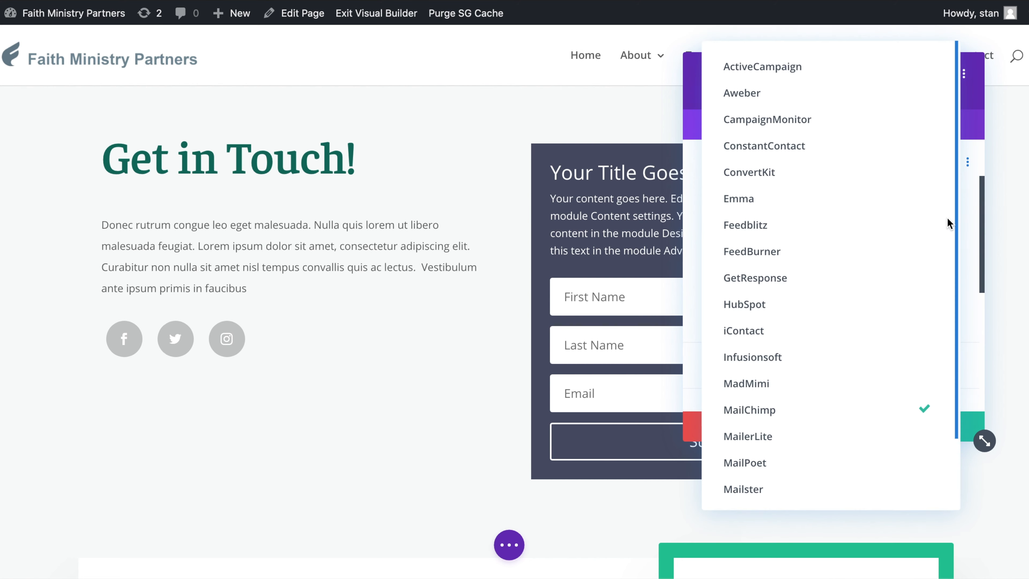
left_click(922, 406)
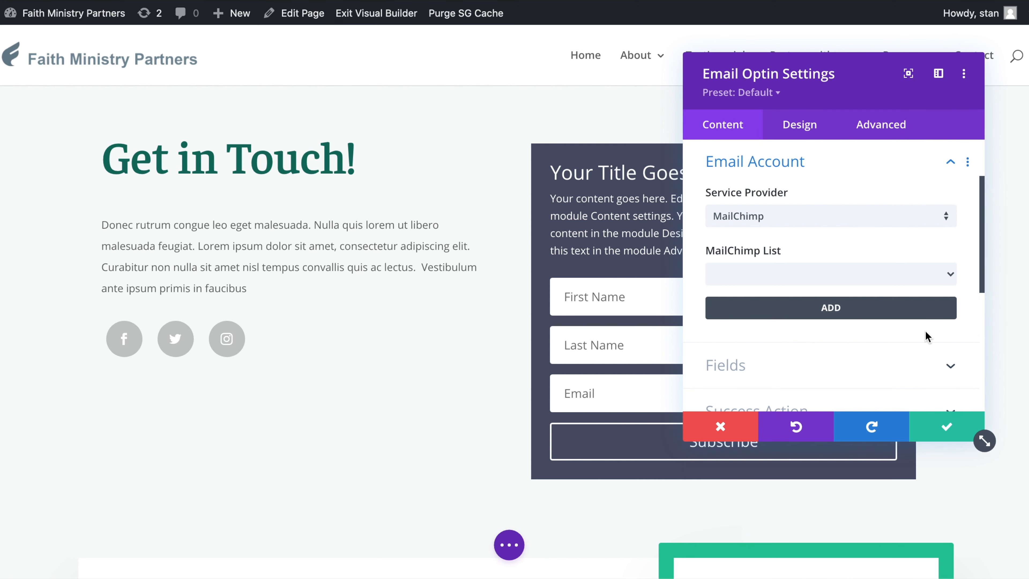
Add a MailChimp account named Brianna's Ministry Partners, paste the API key, and submit it.
left_click(835, 309)
left_click(748, 266)
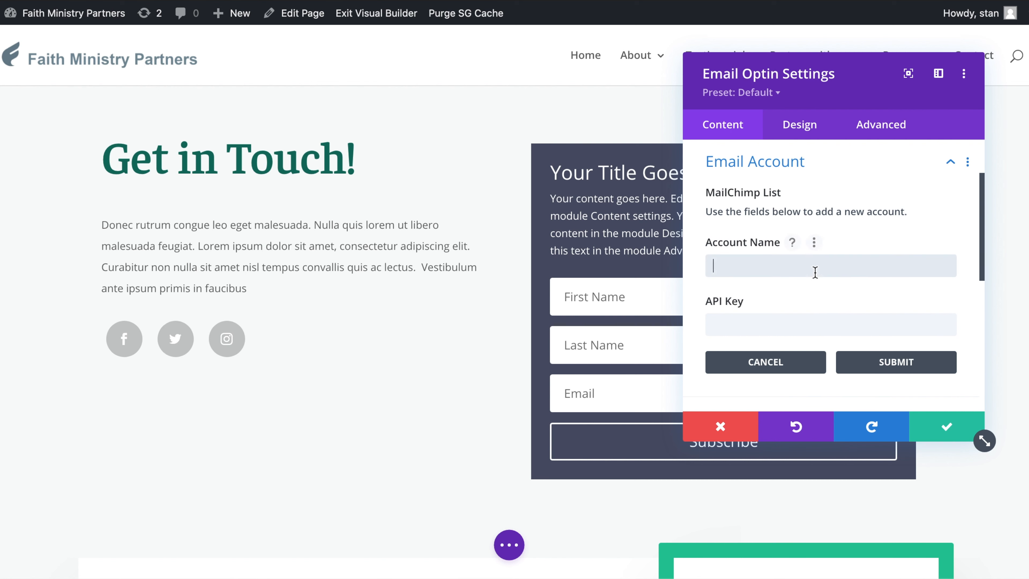
type("Brianna's Ministry Partners")
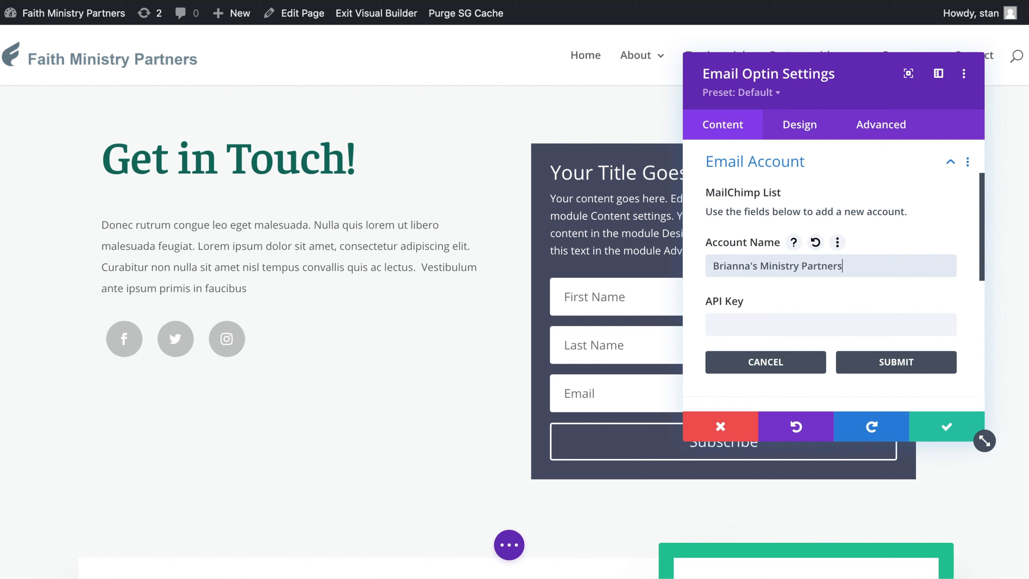
left_click(843, 318)
key("ctrl+v")
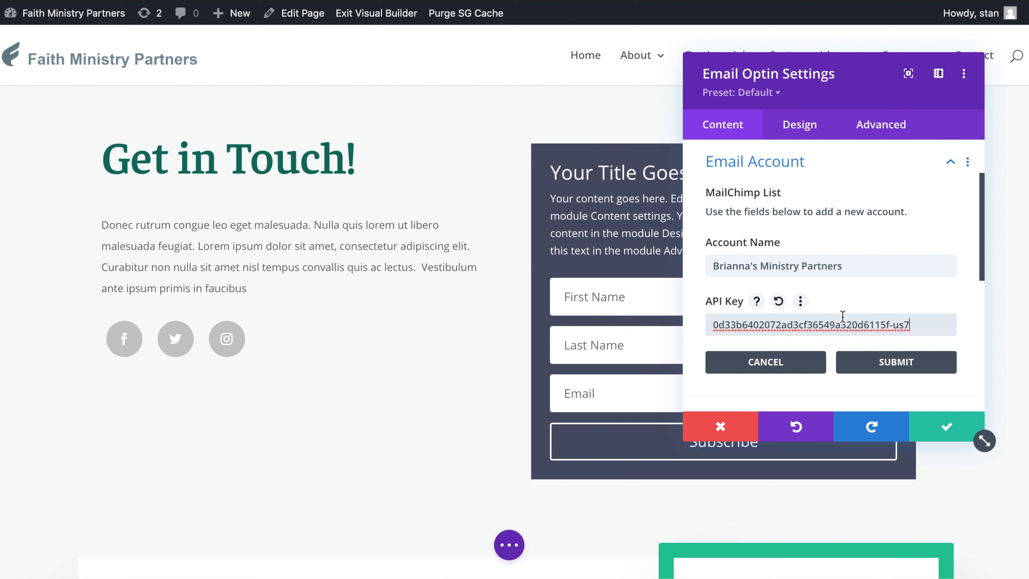
left_click(888, 359)
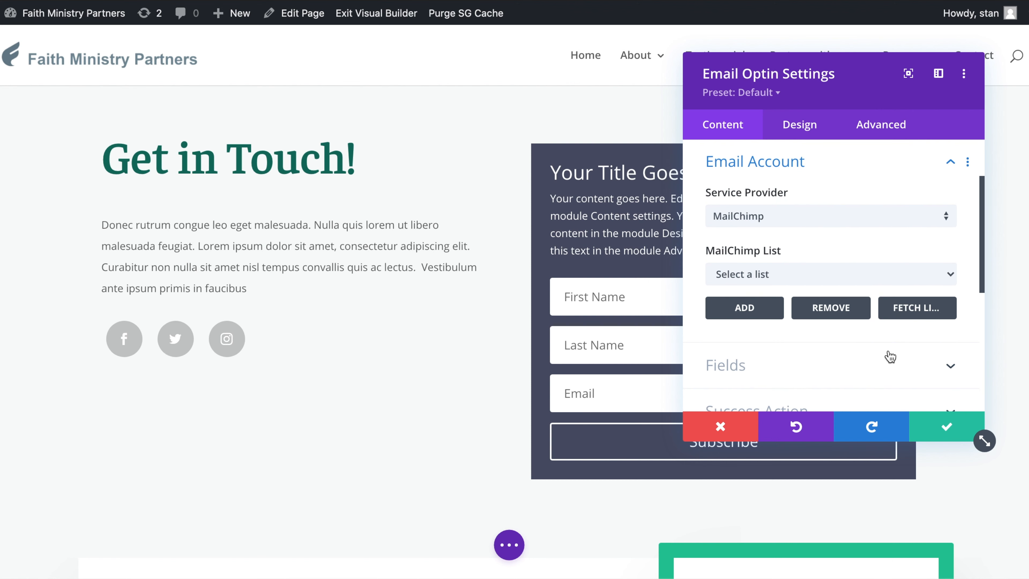
Select Brianna's Ministry Partners as the MailChimp list and save the module settings.
left_click(932, 280)
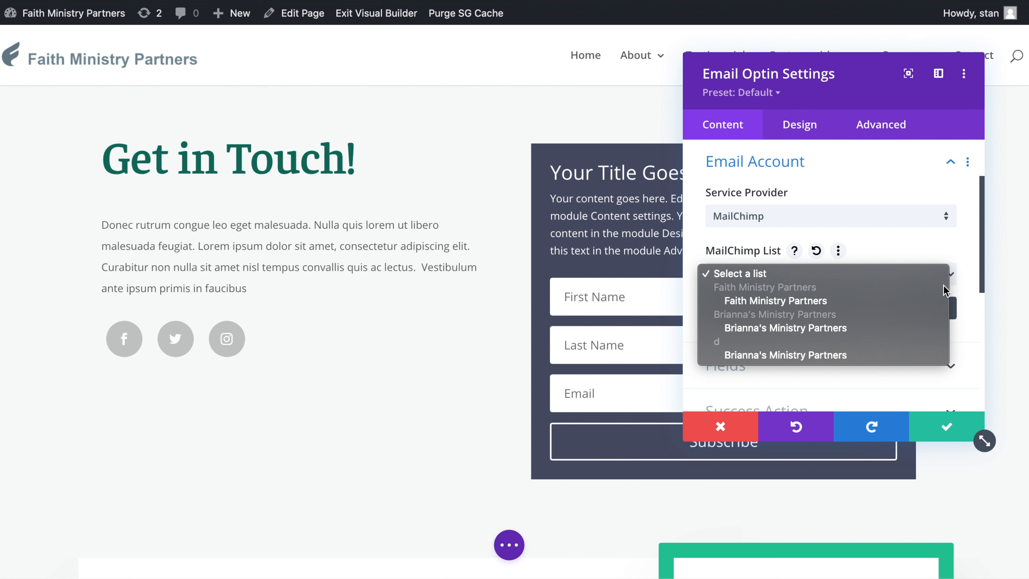
left_click(910, 331)
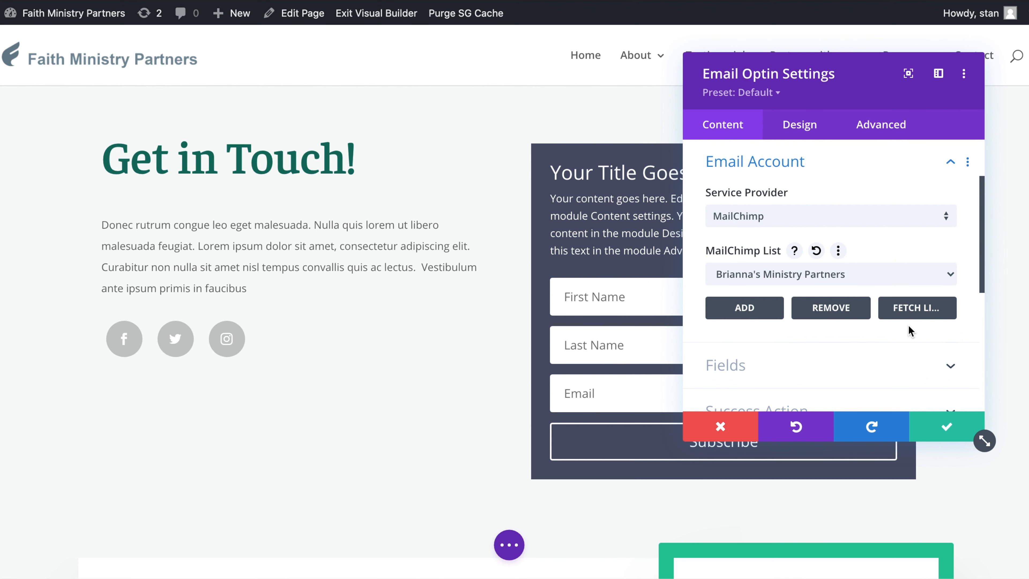
left_click(937, 424)
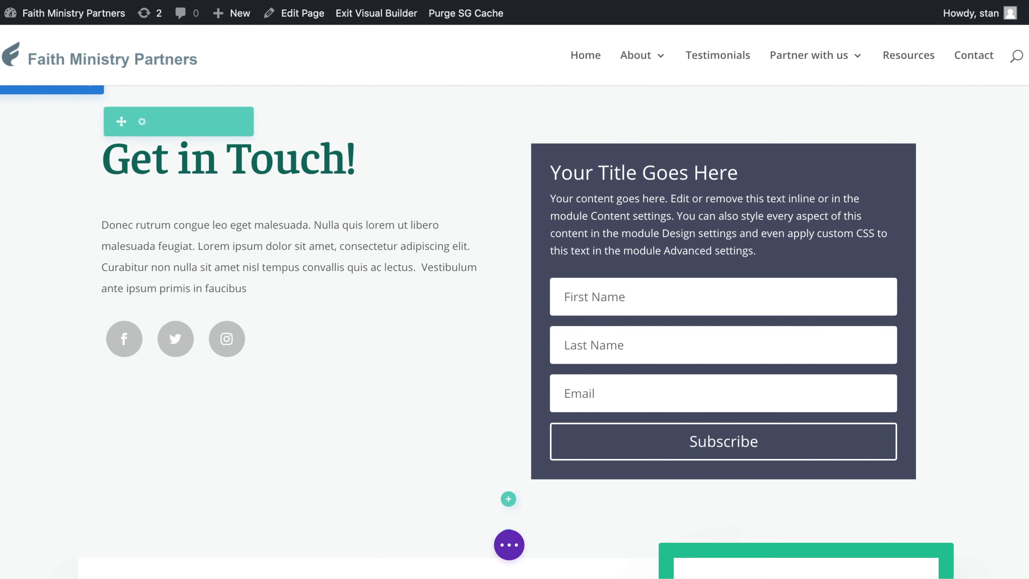
Save the page with the opt-in form as a draft.
left_click(501, 537)
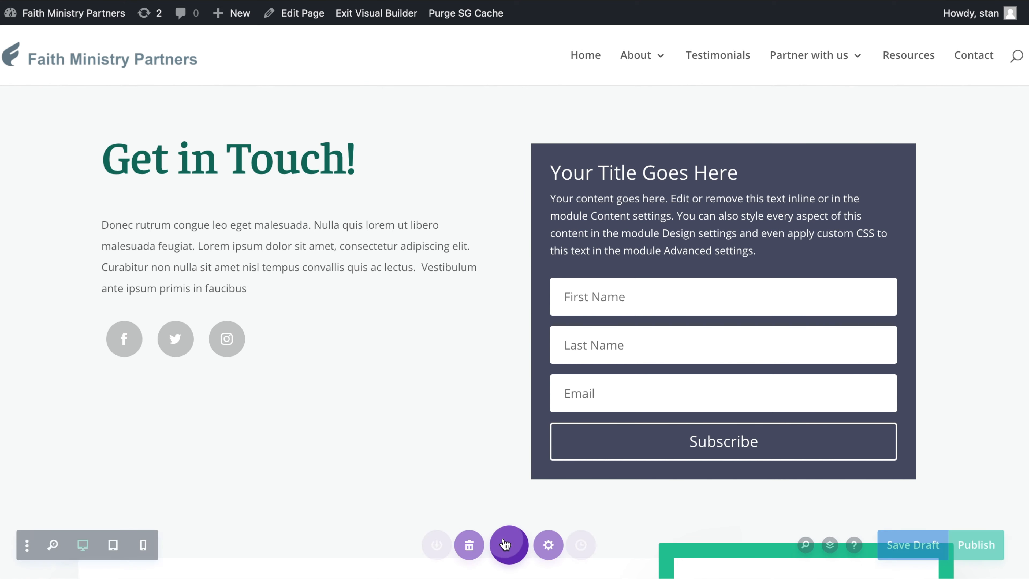
left_click(929, 547)
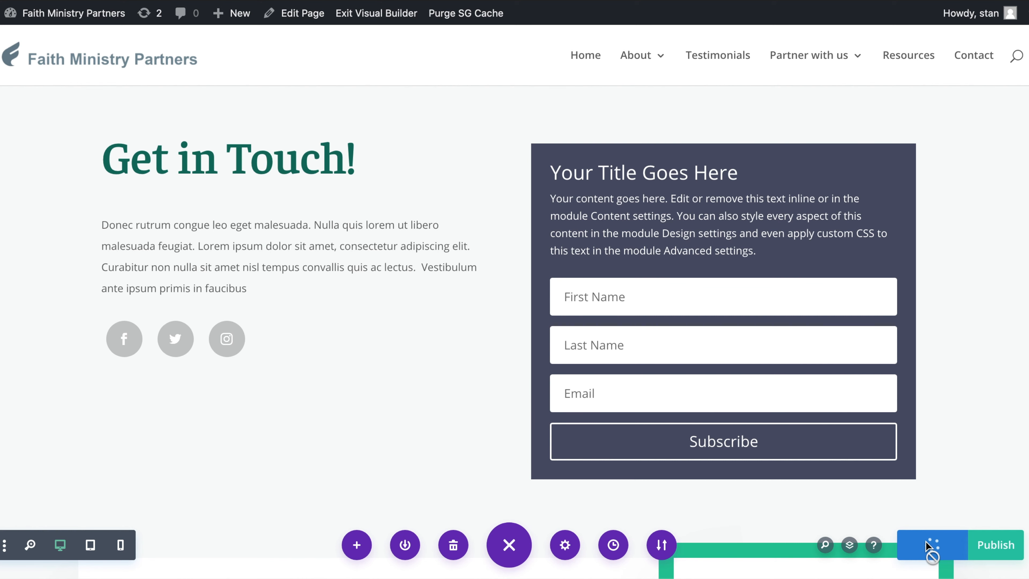
Submit a test subscription on the opt-in form with dummy first name, last name and e-mail address.
left_click(838, 310)
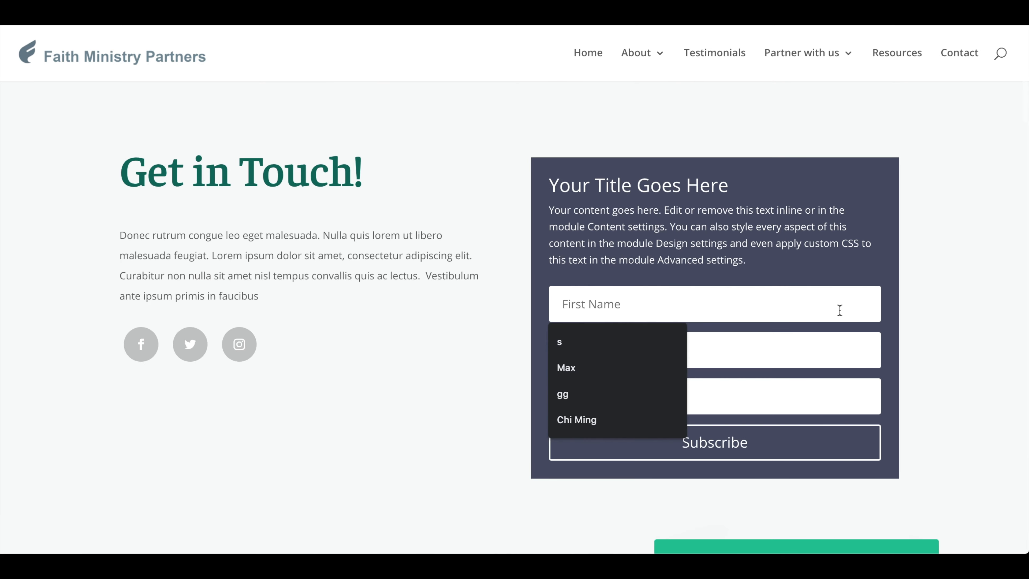
type("hscakhcakjsbc")
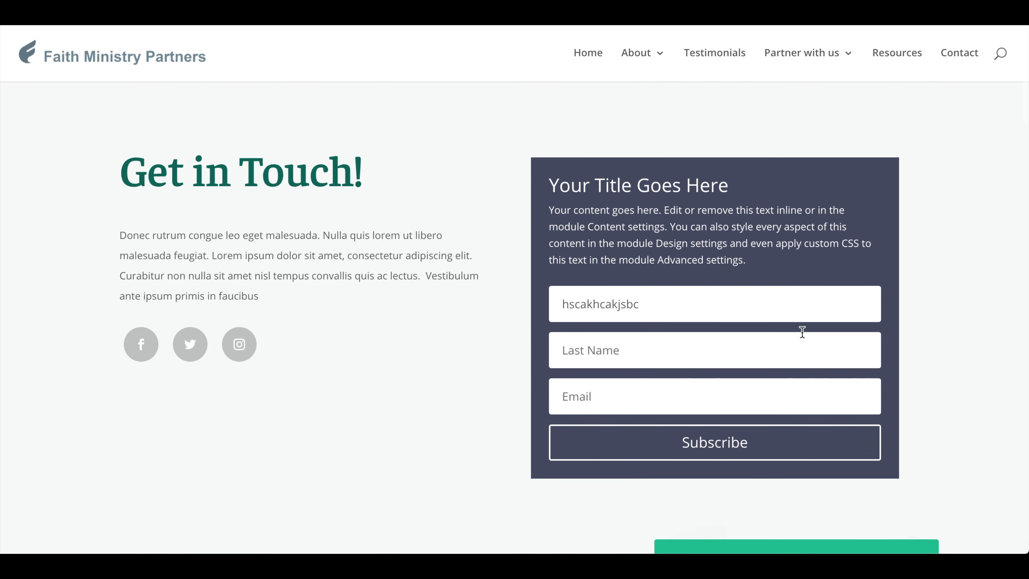
left_click(790, 340)
type("csacbc")
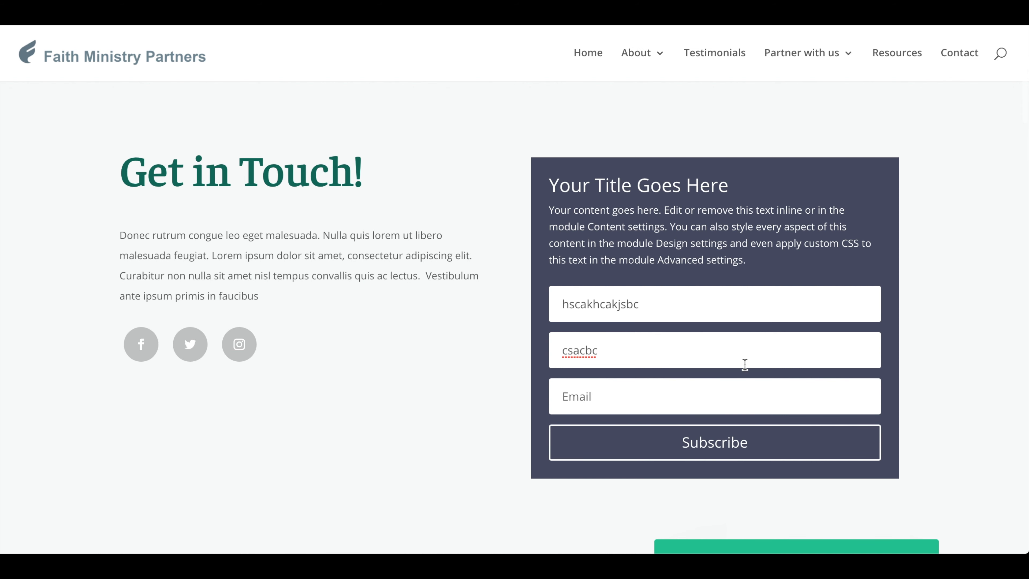
left_click(692, 400)
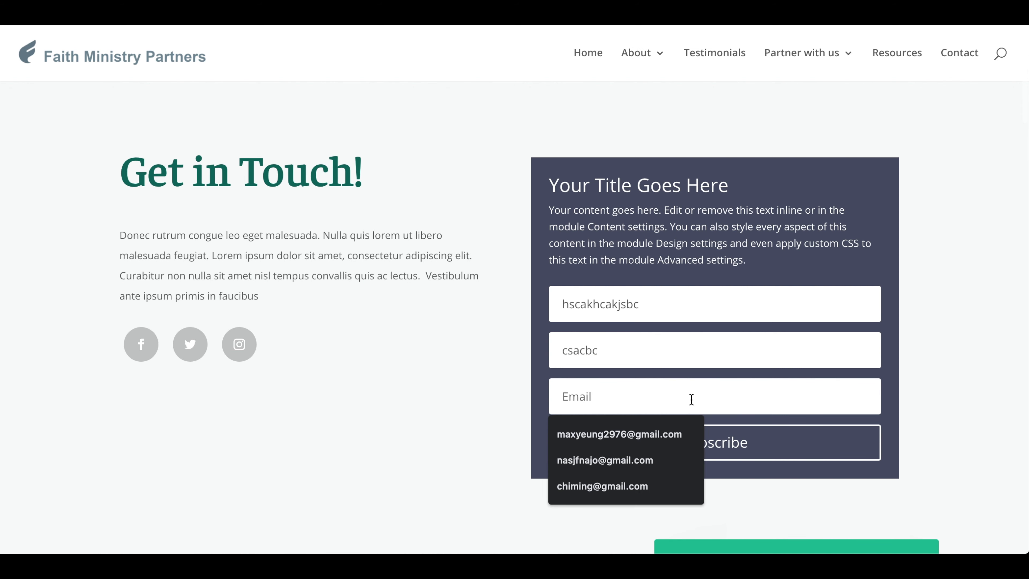
type("xiavcsiav@gmail.com")
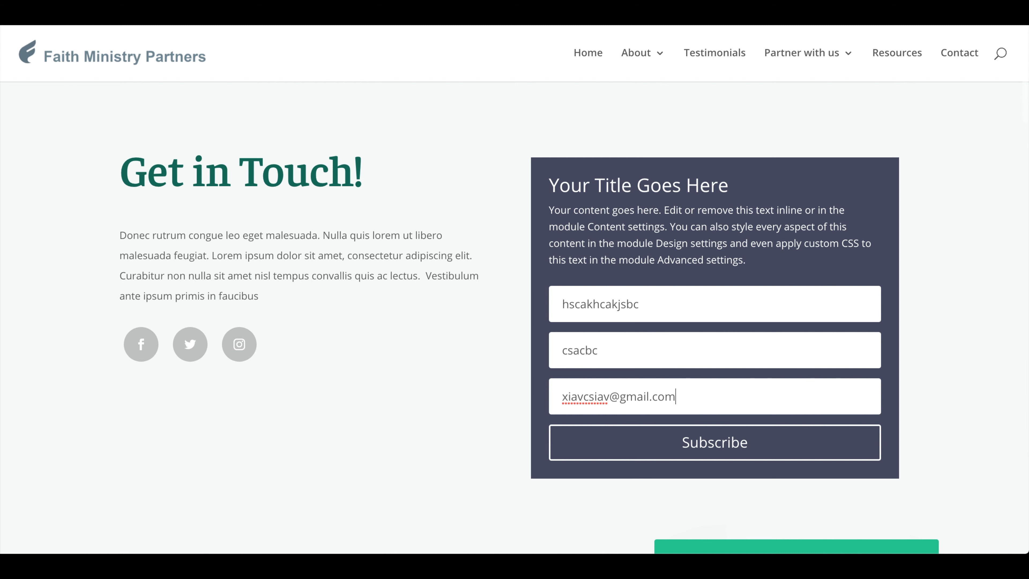
left_click(716, 442)
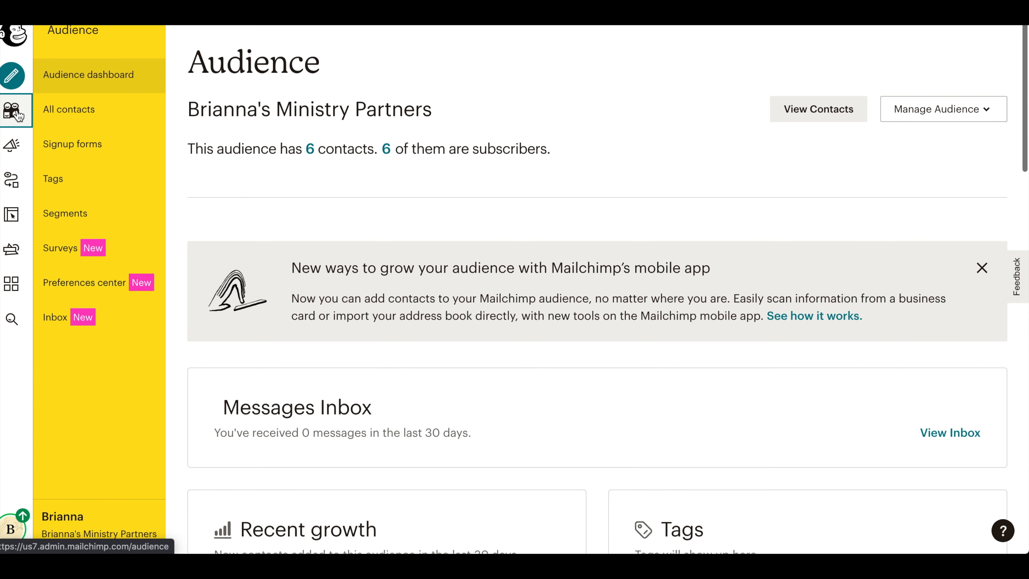
Open the audience's contacts list and review the subscribed contacts.
left_click(819, 108)
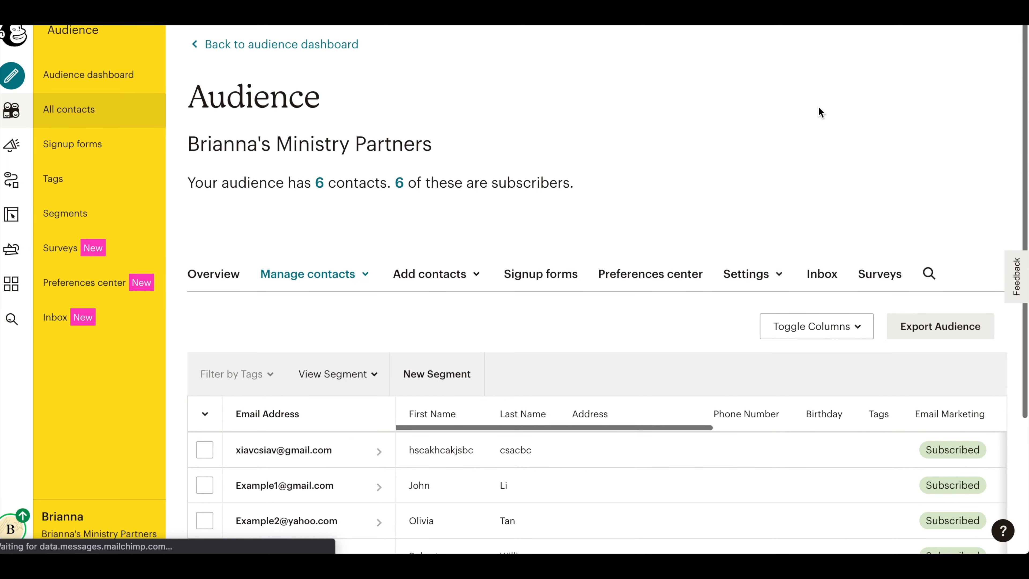
scroll(820, 113, "down", 4)
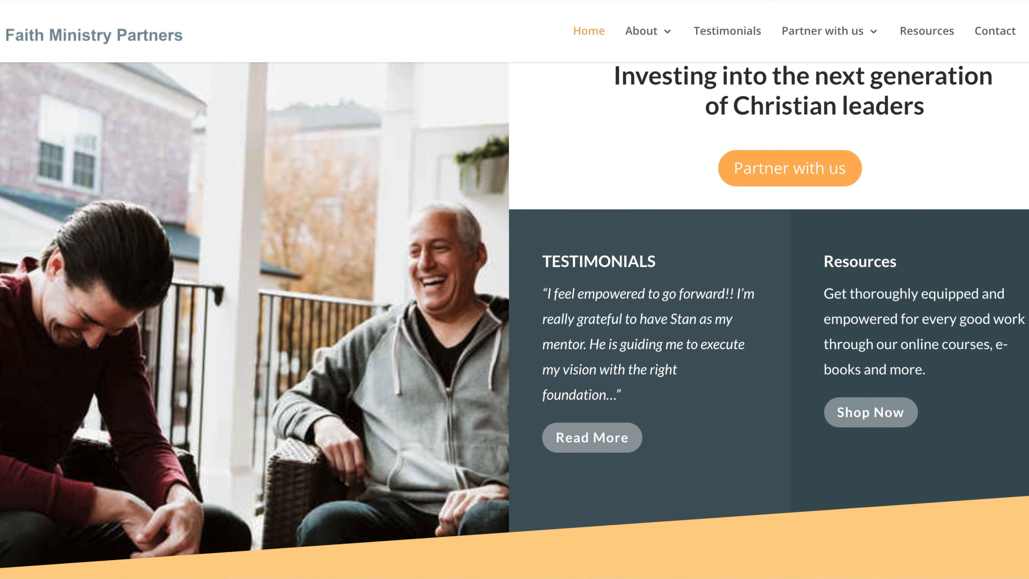
scroll(514, 303, "down", 2)
Subscribe through the homepage prayer alerts form using the owner's first name, last name and e-mail address.
scroll(515, 289, "down", 12)
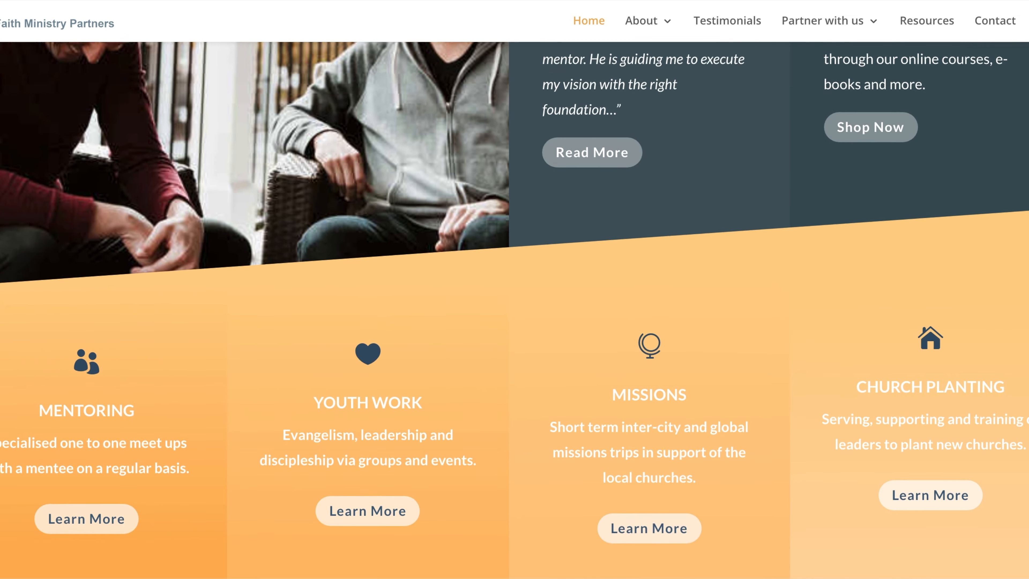
scroll(514, 289, "down", 12)
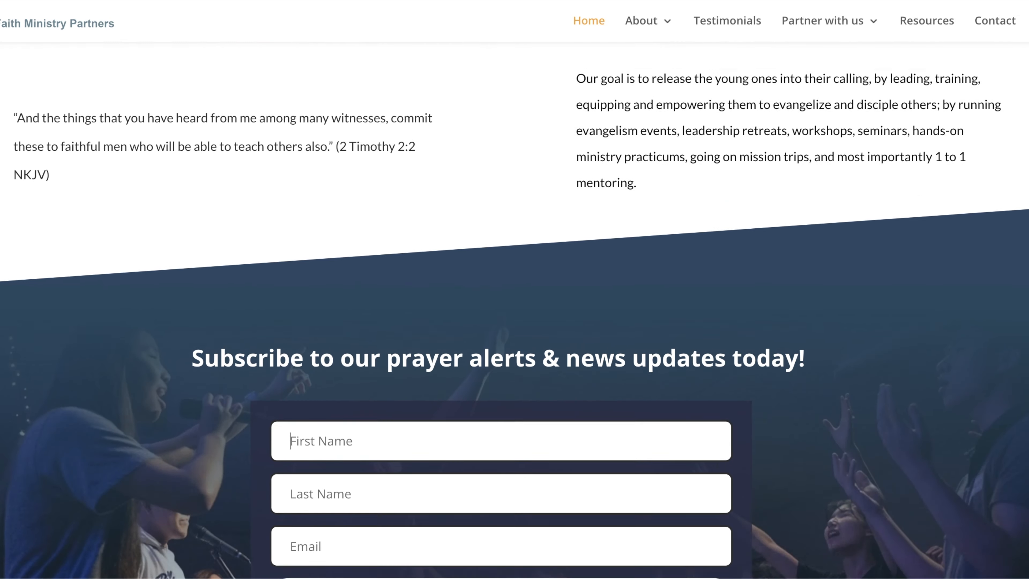
key("Tab")
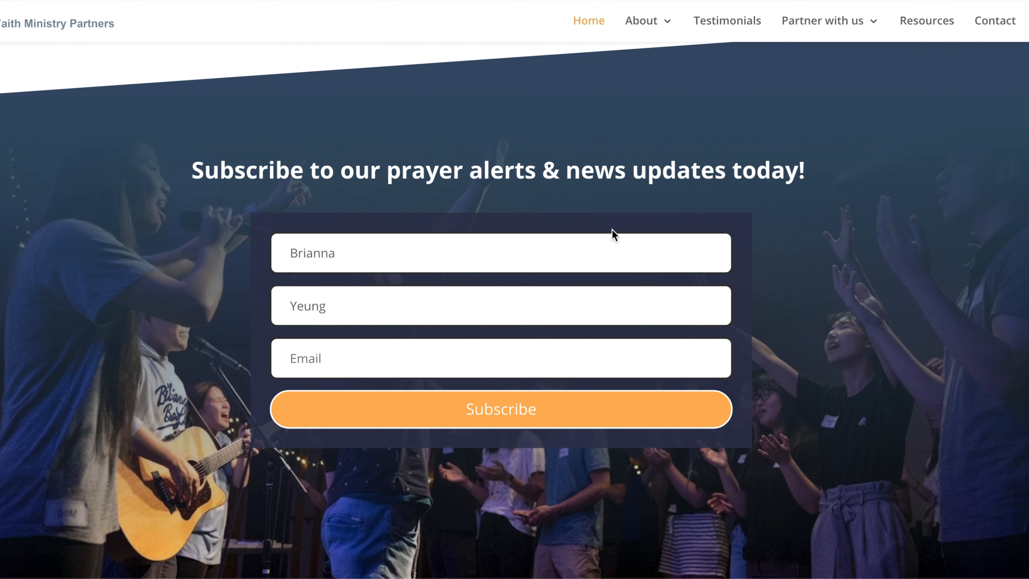
left_click(521, 363)
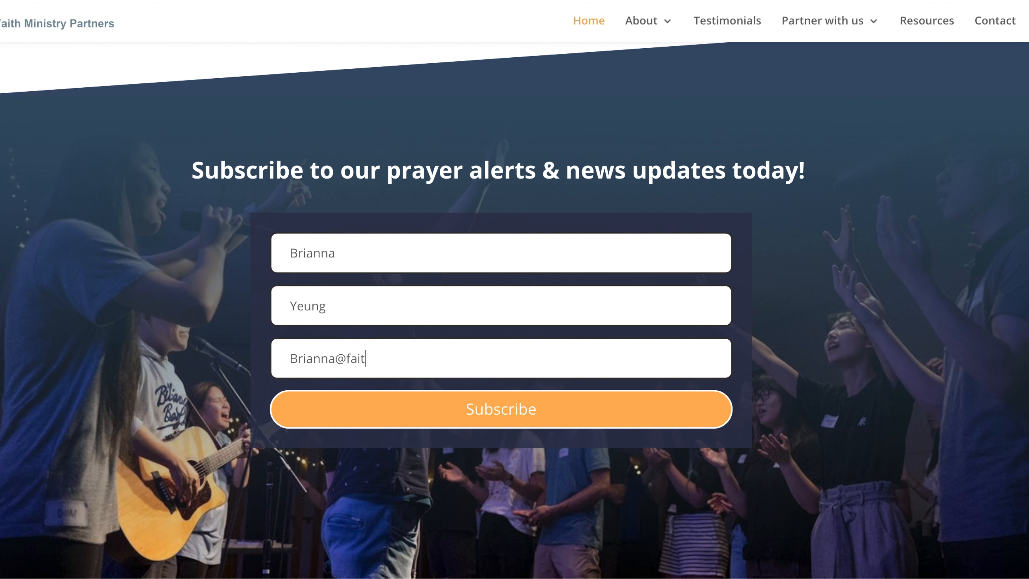
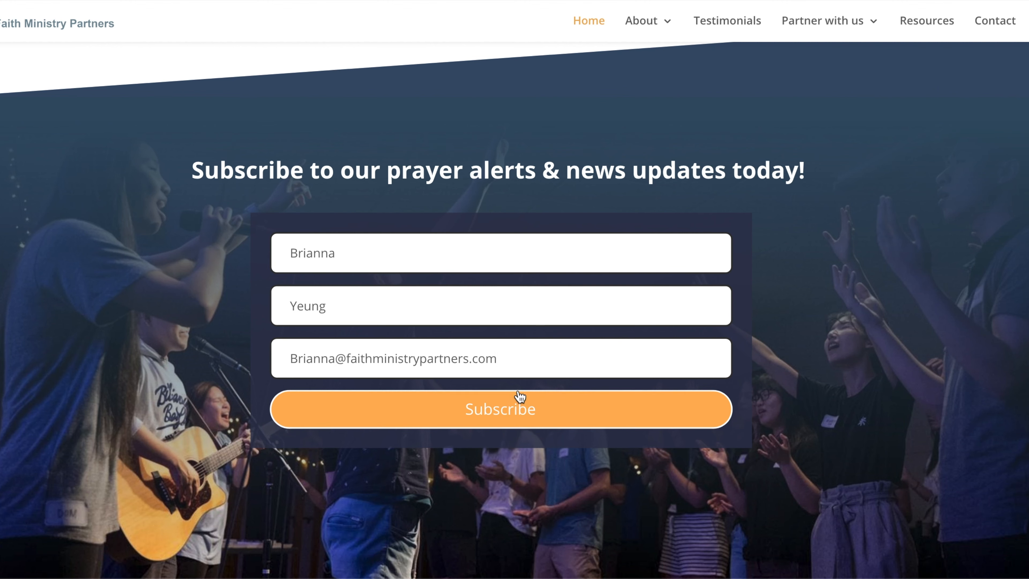
left_click(504, 407)
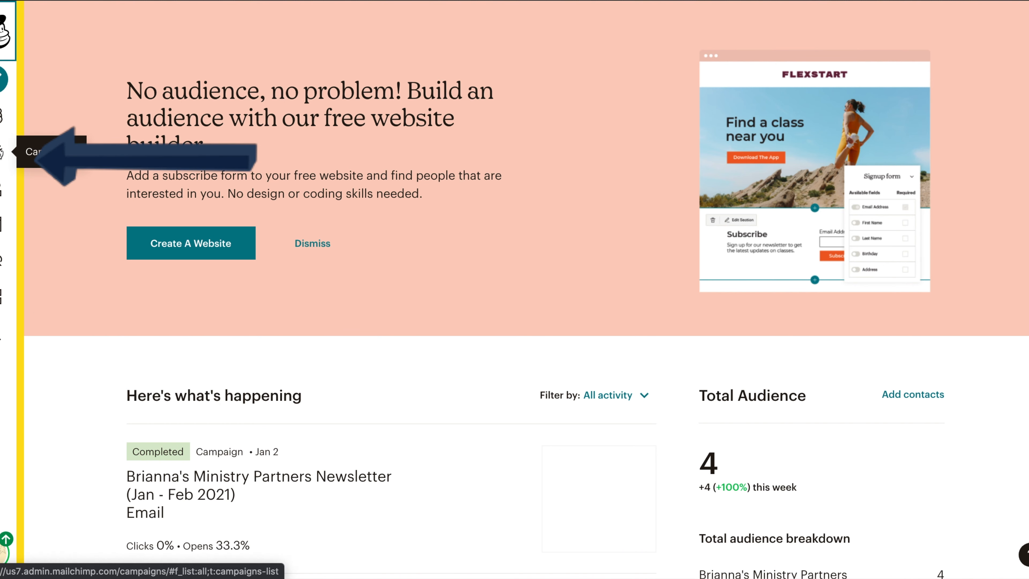
Create a regular email campaign named Brianna's Ministry Partners Newsletter (September - October 2021).
left_click(5, 151)
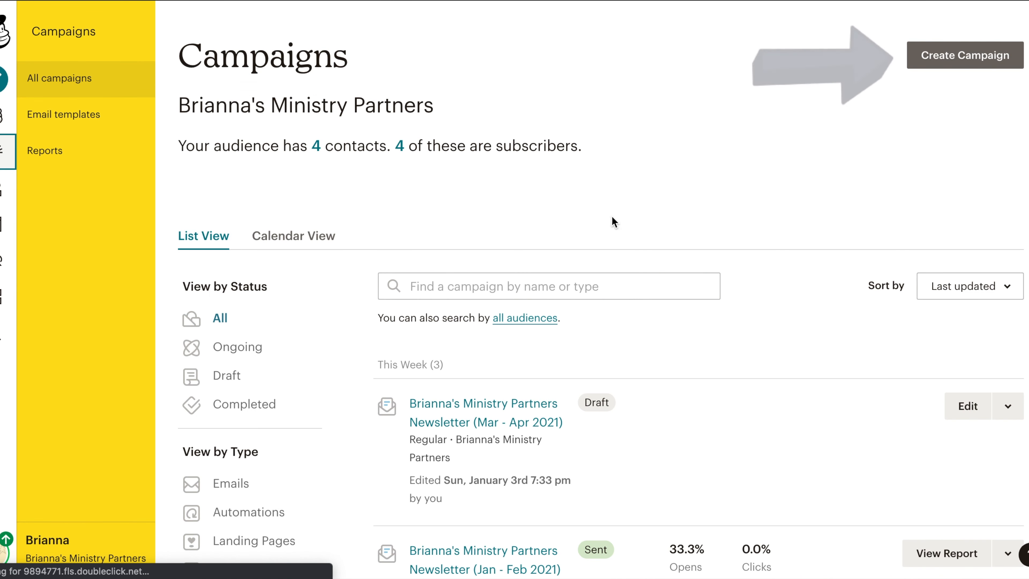
left_click(966, 57)
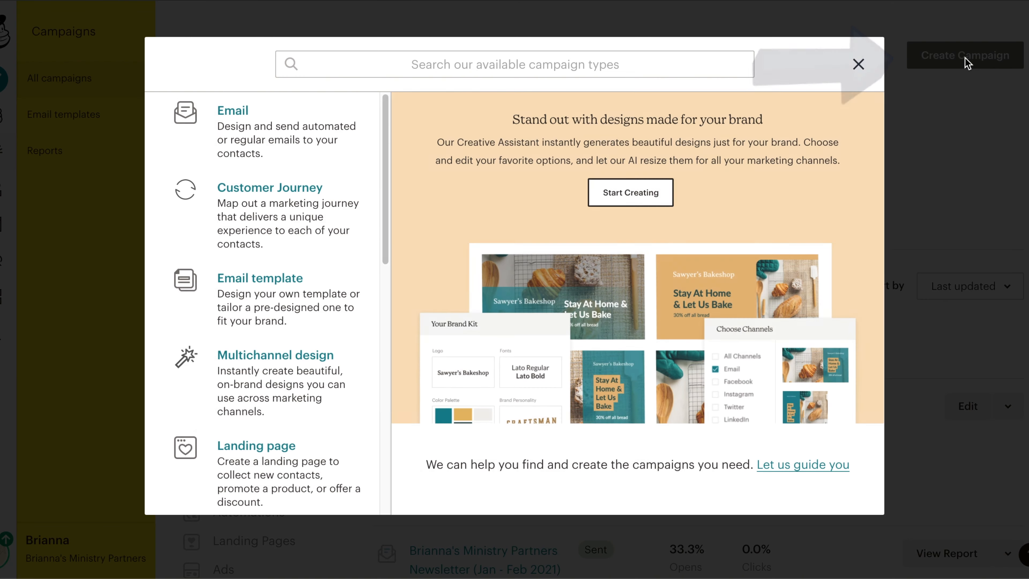
left_click(293, 133)
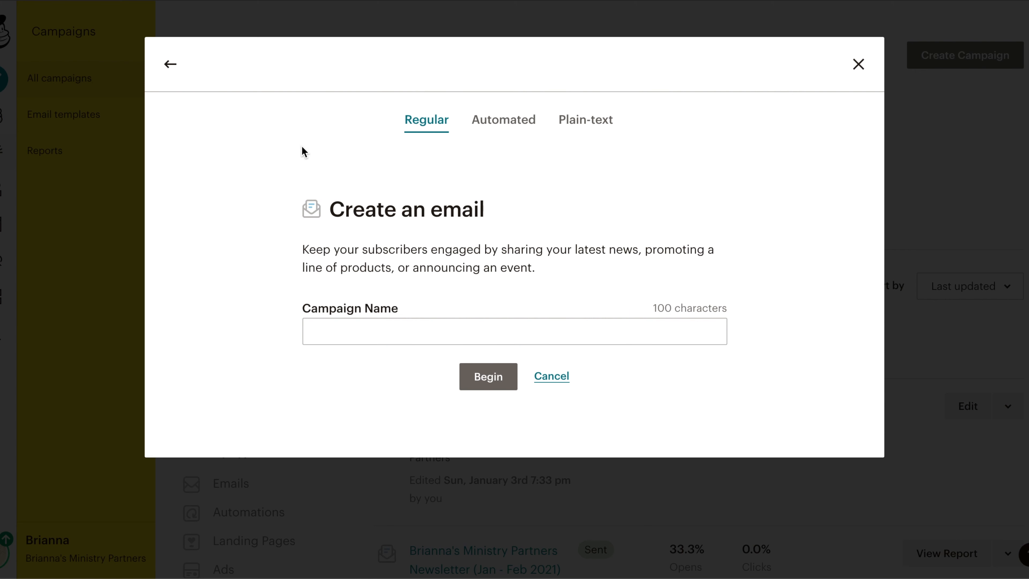
left_click(406, 331)
type("Brianna's Mi")
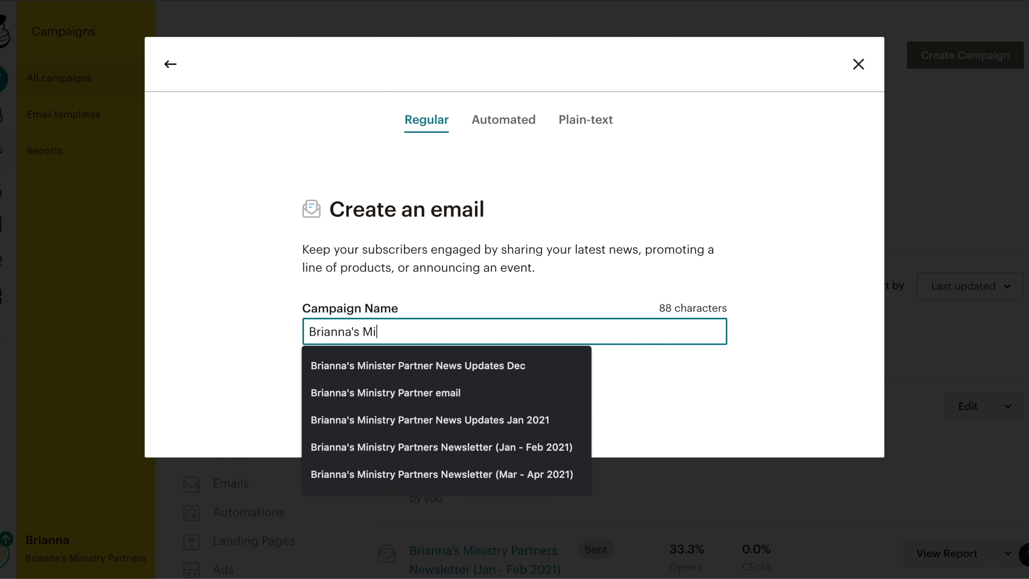
type("nistry Partners Newslet")
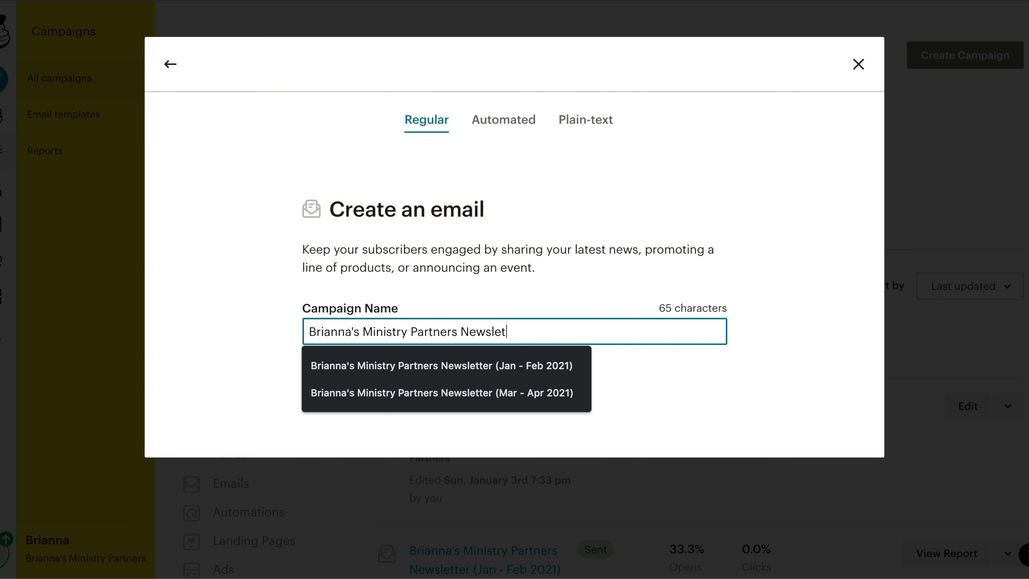
type("ter (September - October 2021")
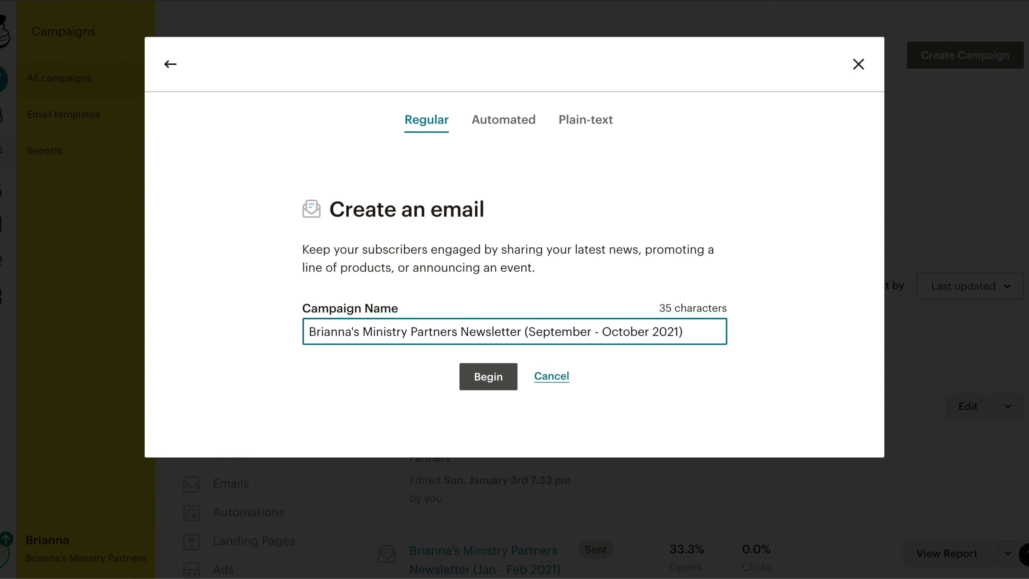
left_click(466, 380)
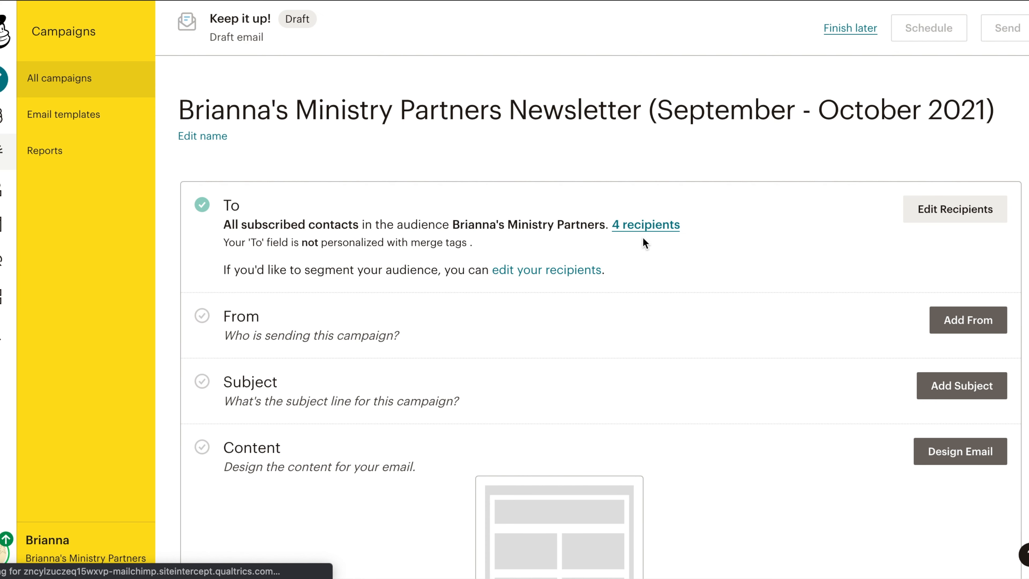
Set the campaign recipients to all subscribers in the Brianna's Ministry Partners audience and save.
scroll(976, 128, "down", 3)
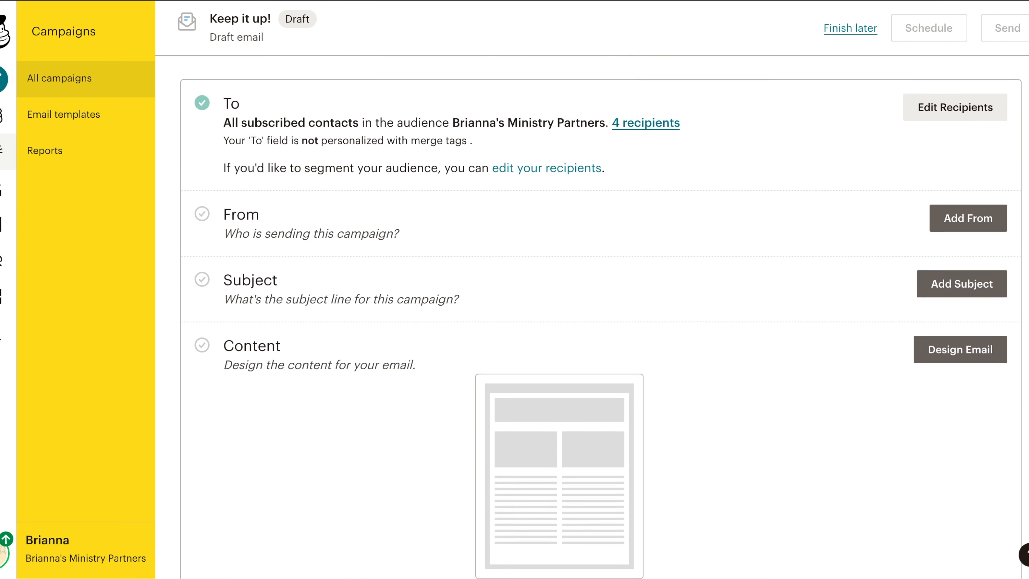
left_click(955, 100)
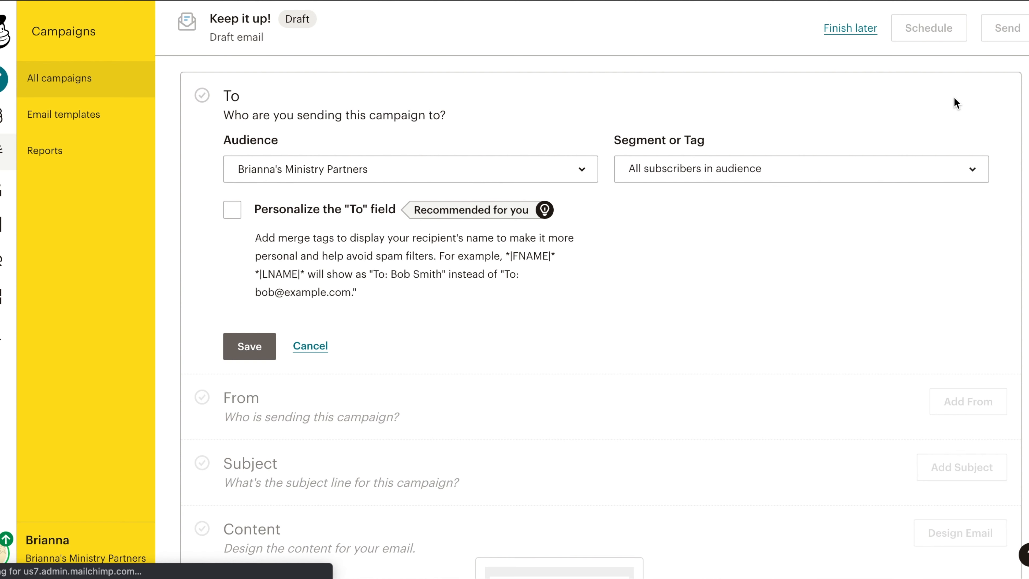
left_click(974, 170)
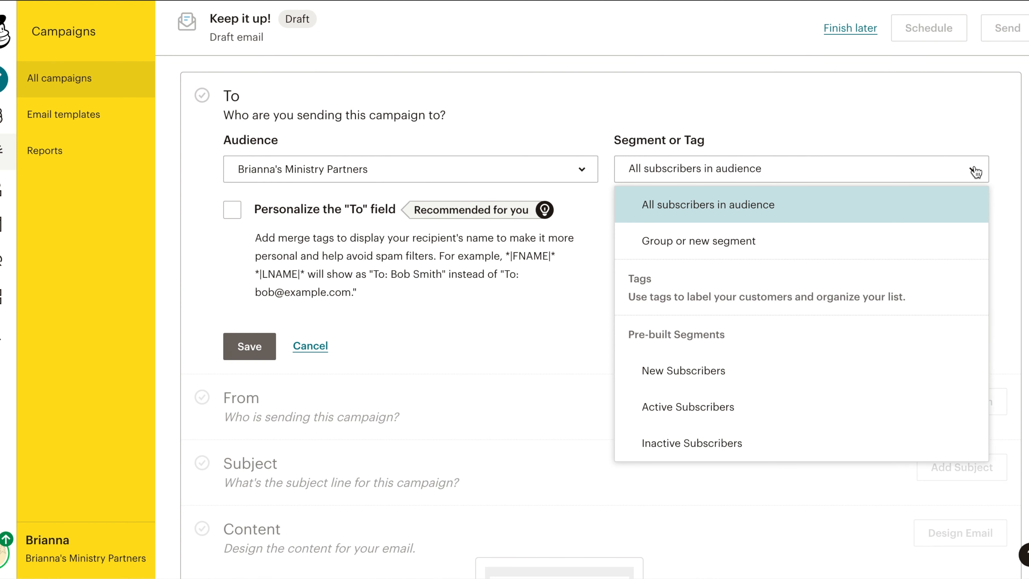
left_click(975, 172)
left_click(582, 171)
left_click(583, 173)
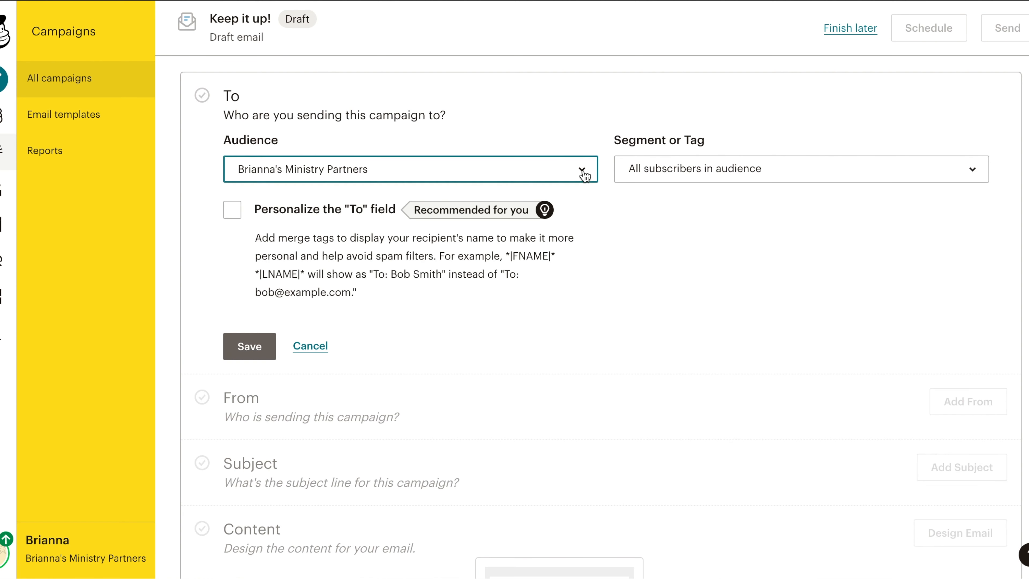
left_click(249, 348)
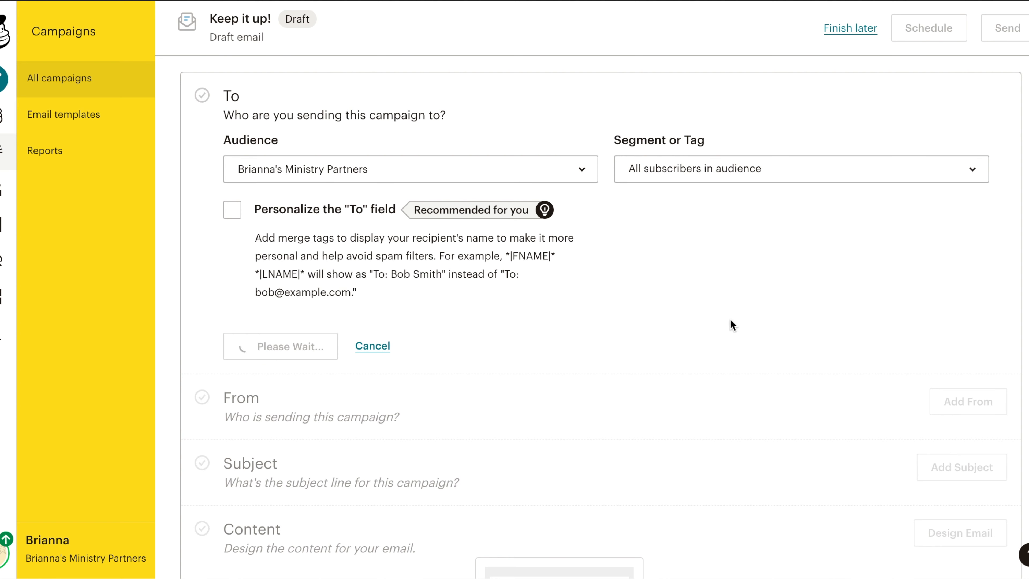
Add the sender's name and e-mail address to the campaign and save the From section.
left_click(957, 246)
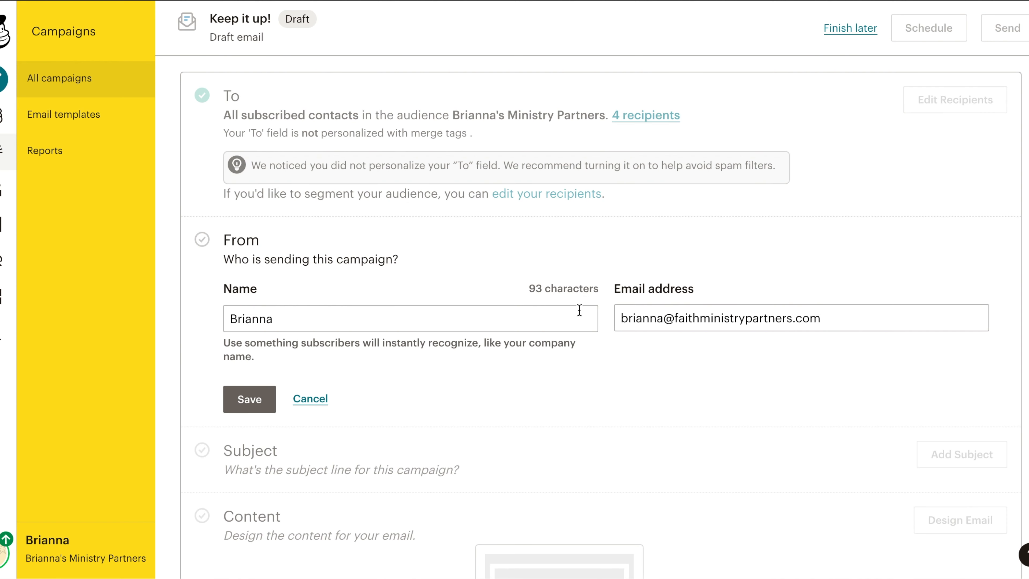
left_click(468, 313)
left_click(837, 317)
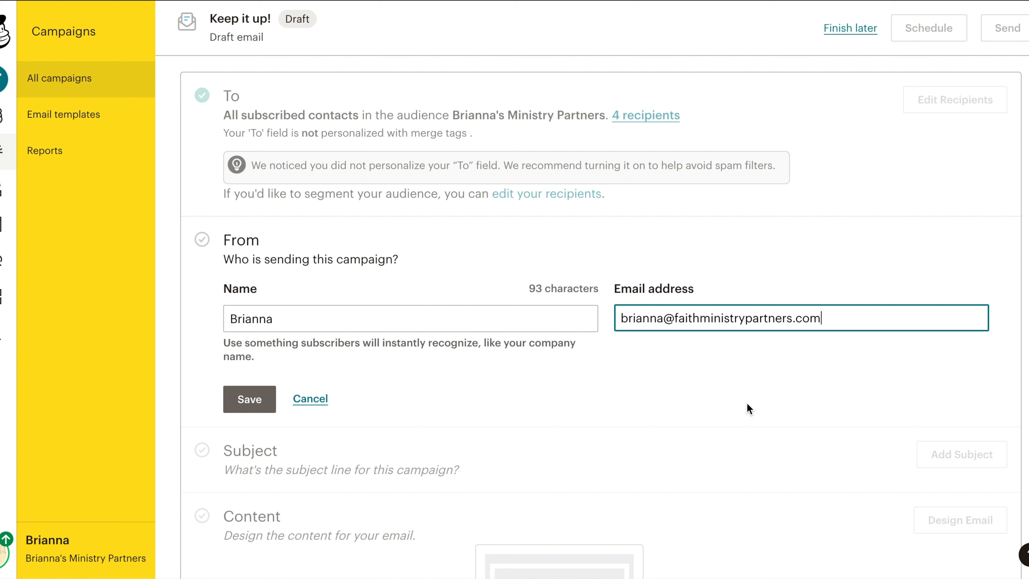
left_click(250, 399)
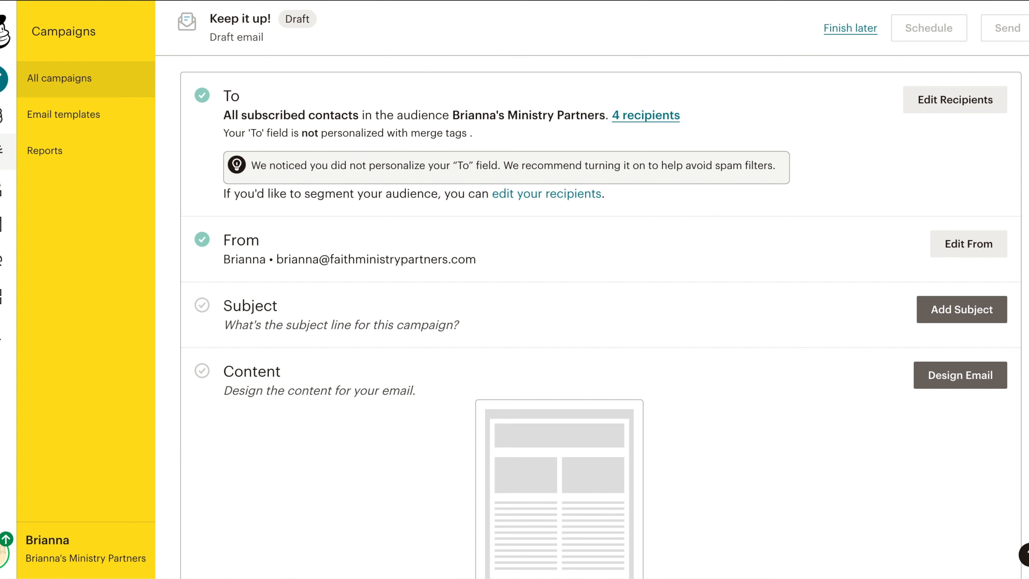
Set the campaign subject to Newsletter (September - October 2021) and save it.
left_click(942, 276)
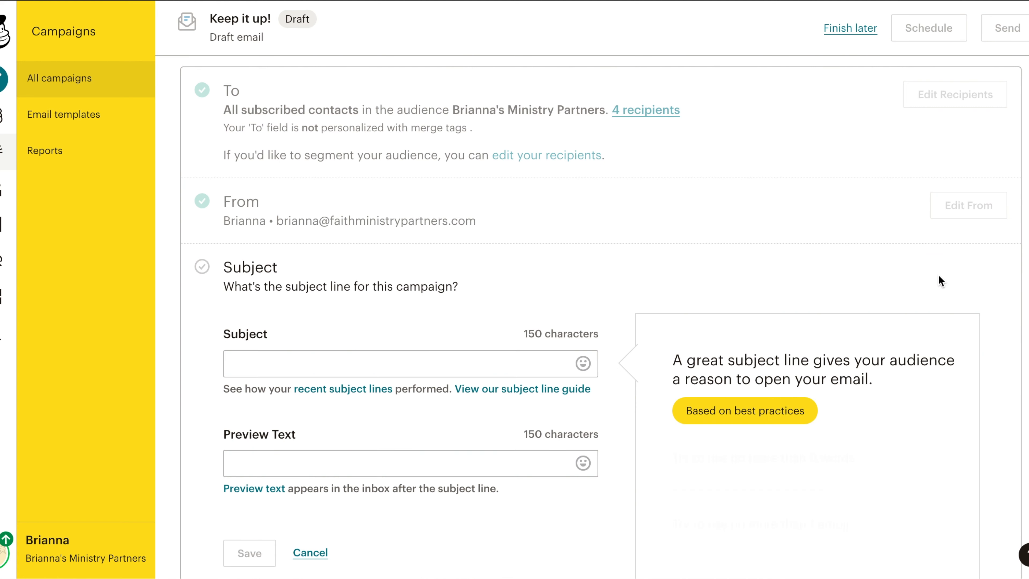
left_click(475, 353)
type("Newsletter (September - October 2021")
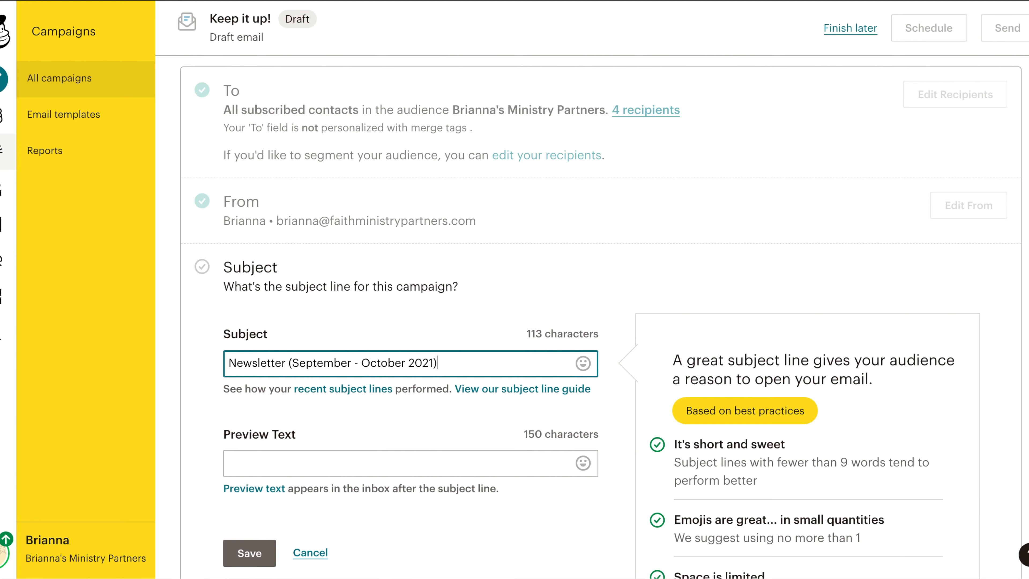
scroll(478, 374, "down", 4)
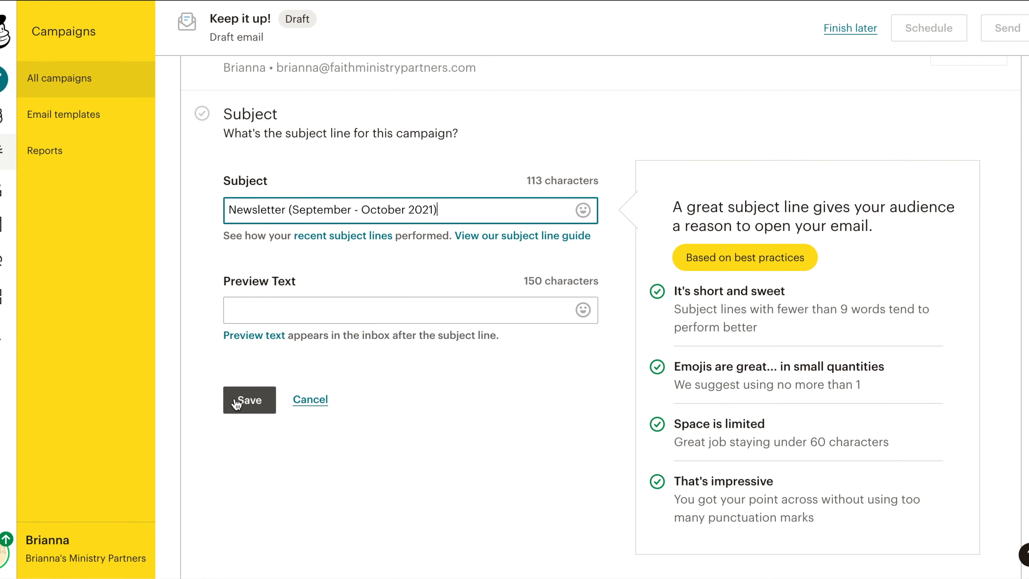
left_click(239, 401)
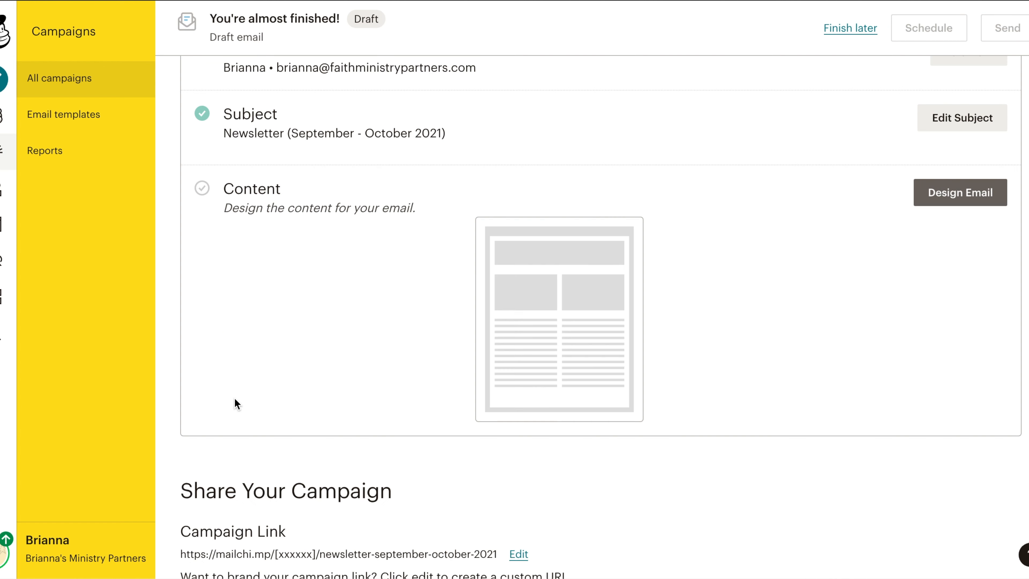
Open the email designer and choose the 1 Column - Full Width basic layout.
left_click(946, 207)
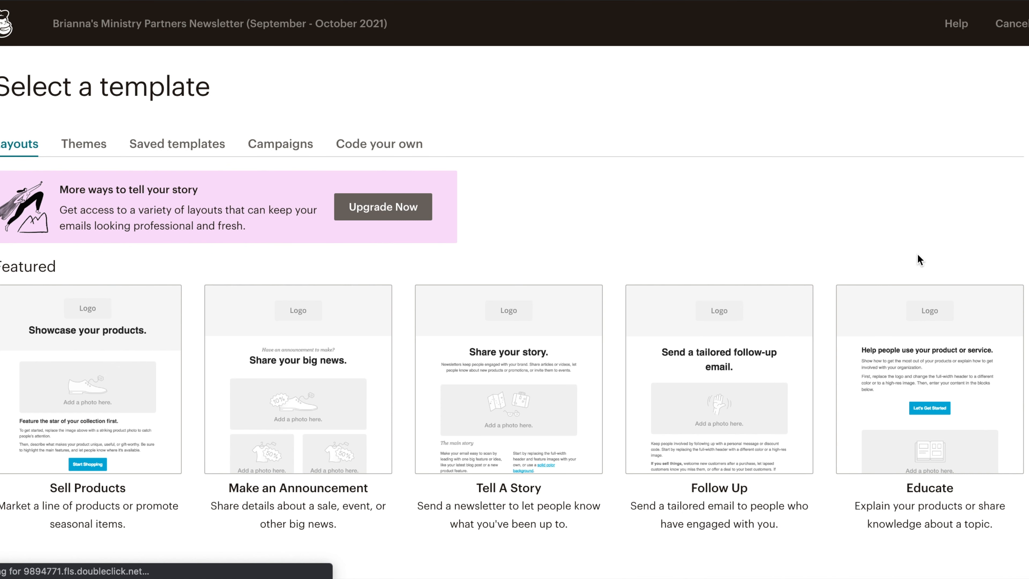
scroll(918, 254, "down", 1)
scroll(514, 318, "down", 3)
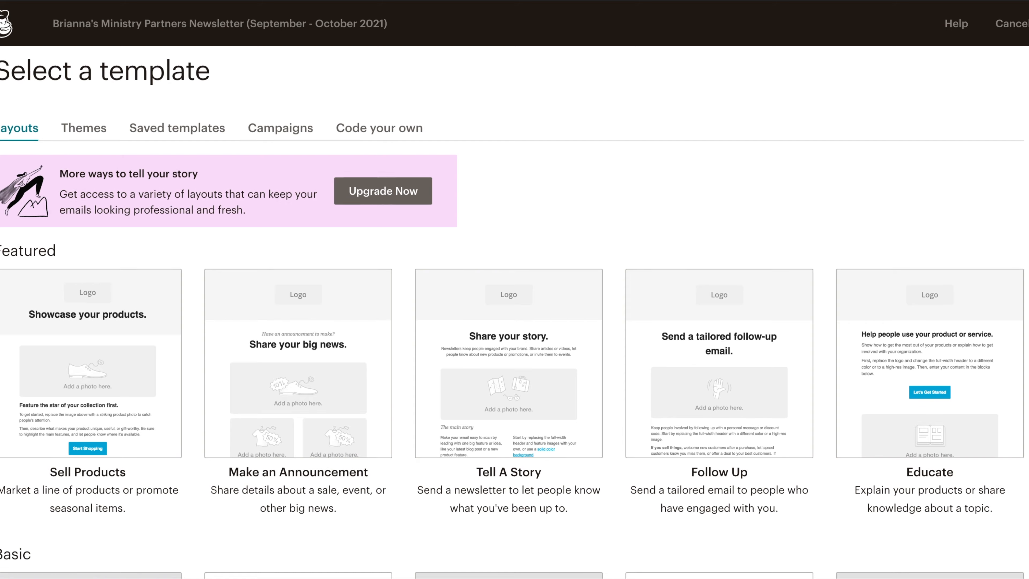
scroll(515, 318, "down", 8)
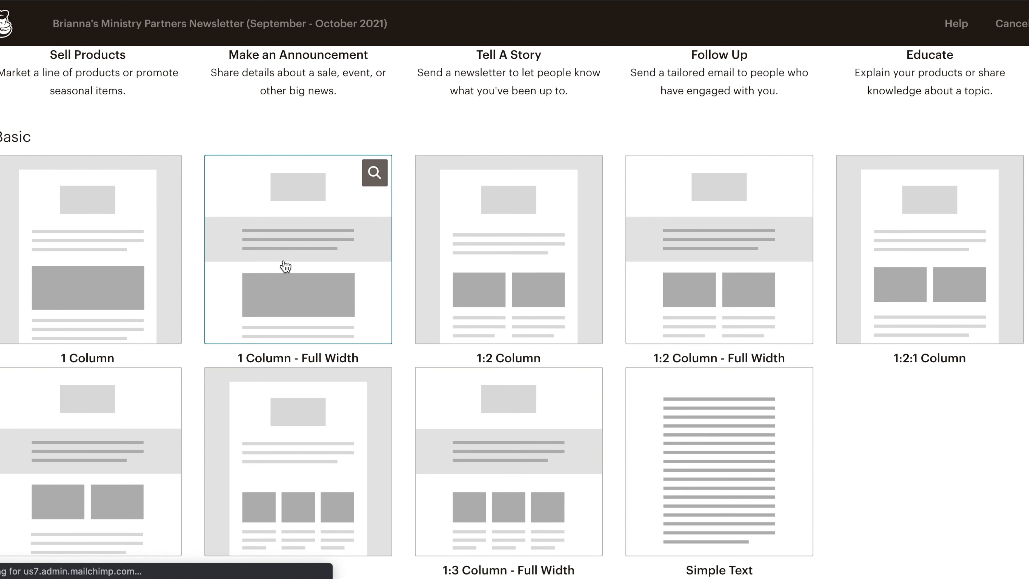
left_click(285, 260)
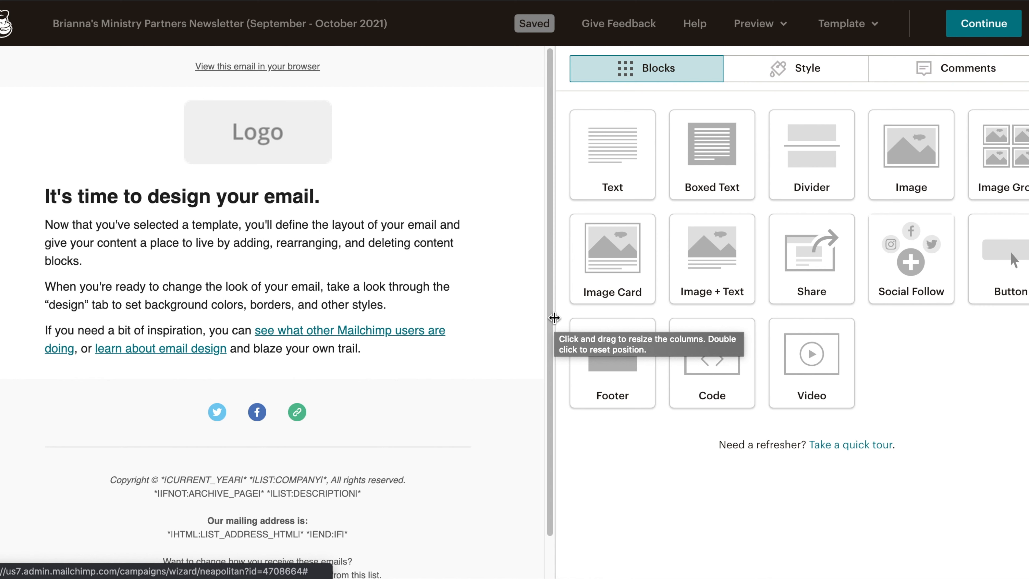
Replace the logo placeholder with the Faith Ministry Partners image, reduce its display size, and save the block.
left_click(387, 114)
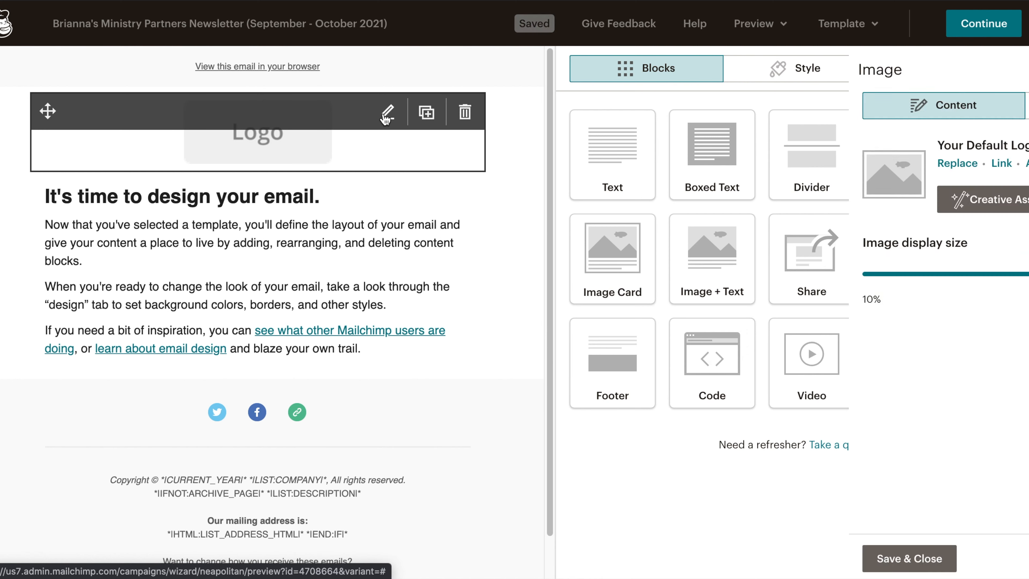
left_click(657, 168)
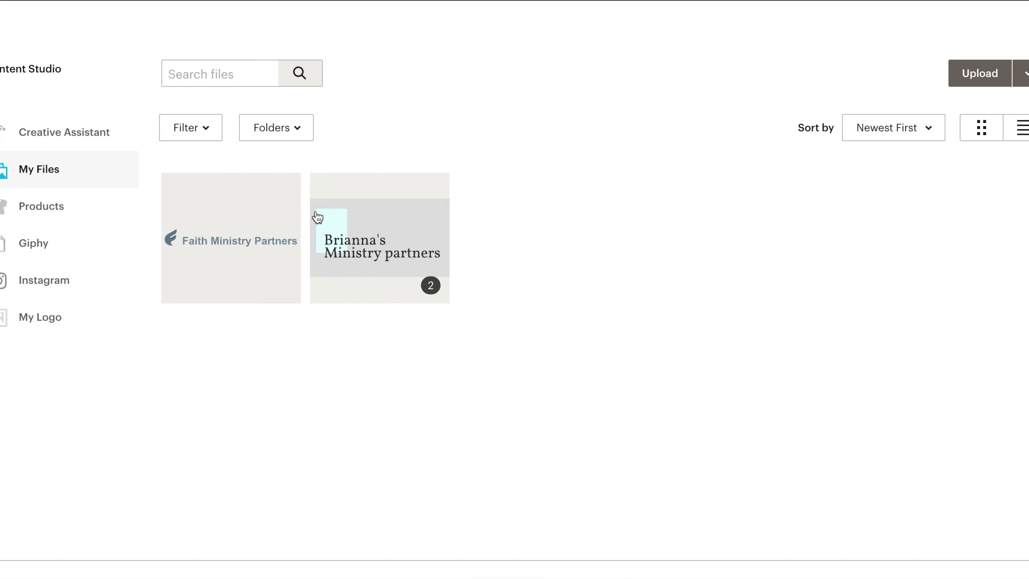
left_click(237, 241)
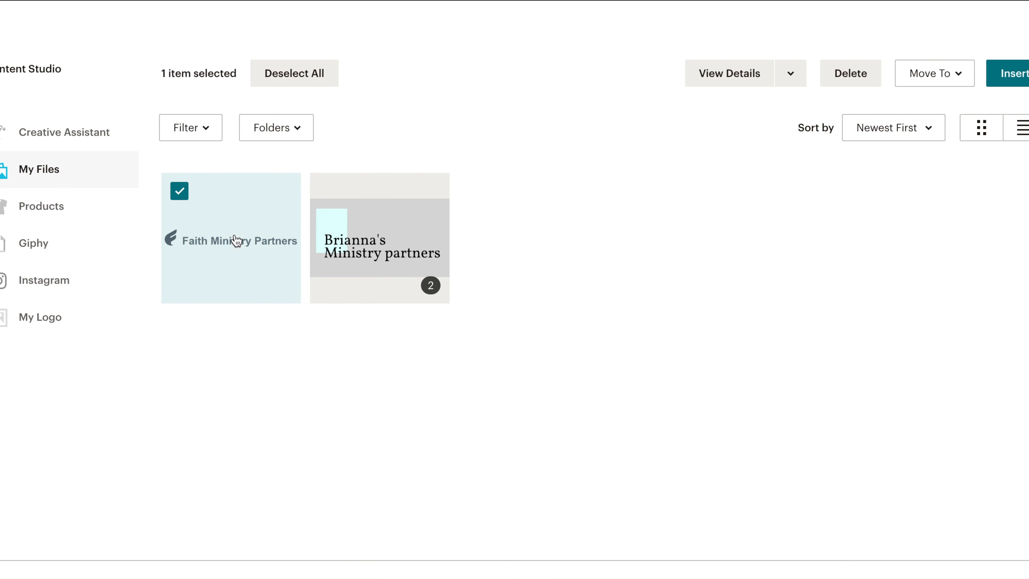
left_click(1010, 76)
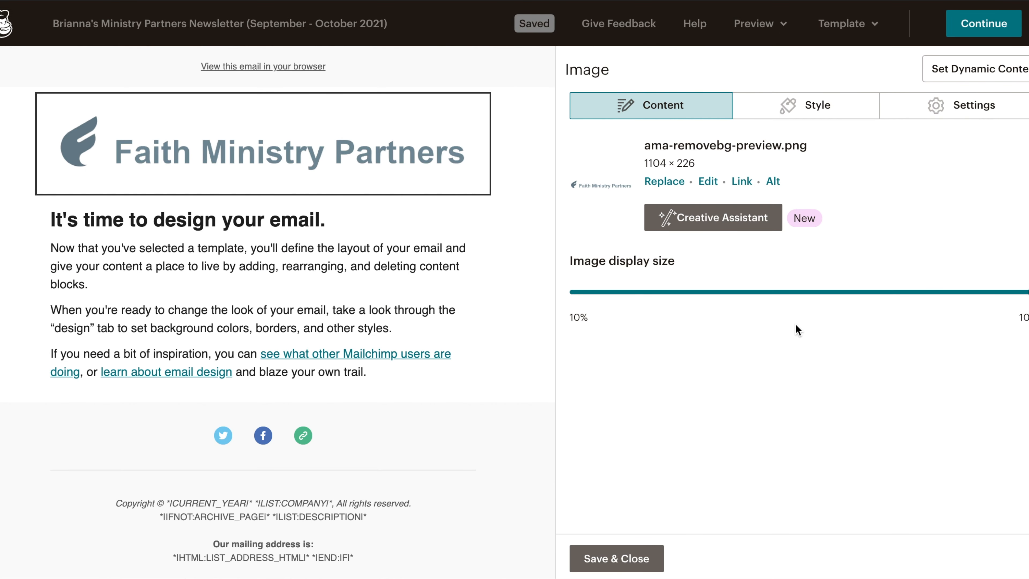
left_click_drag(1019, 291, 685, 299)
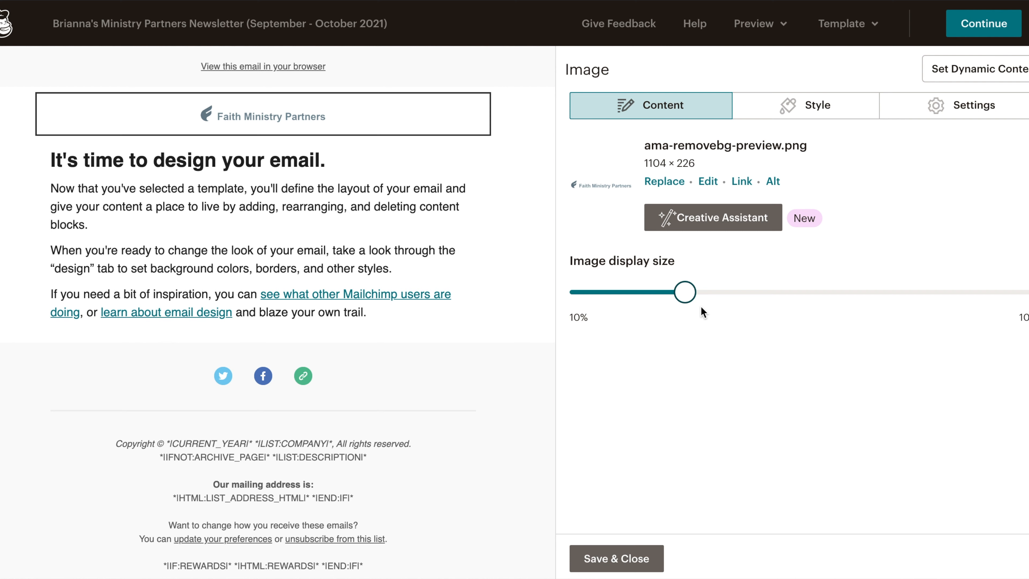
left_click(616, 558)
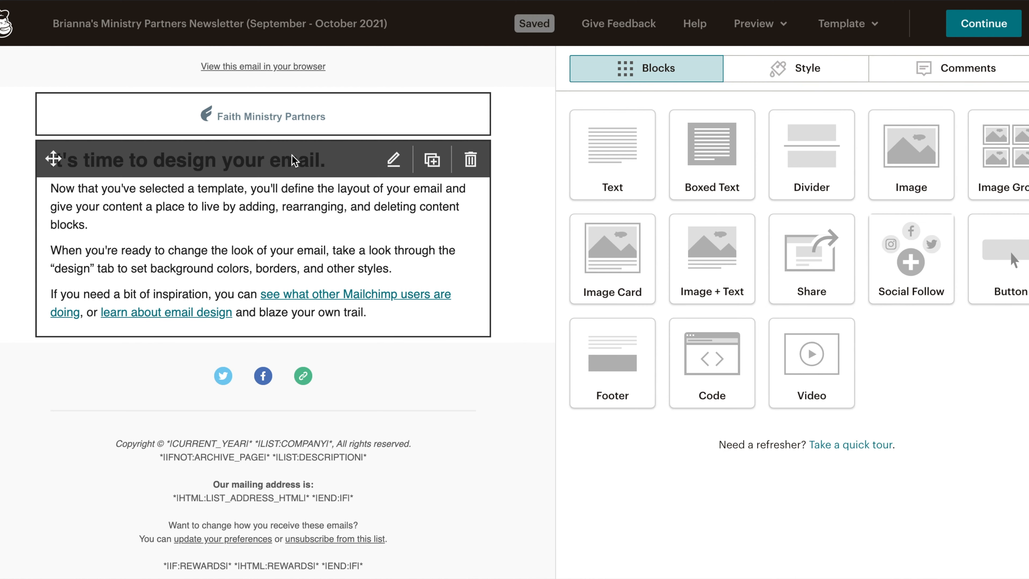
Change the heading to Dear followed by the subscriber's First Name merge tag.
left_click(396, 164)
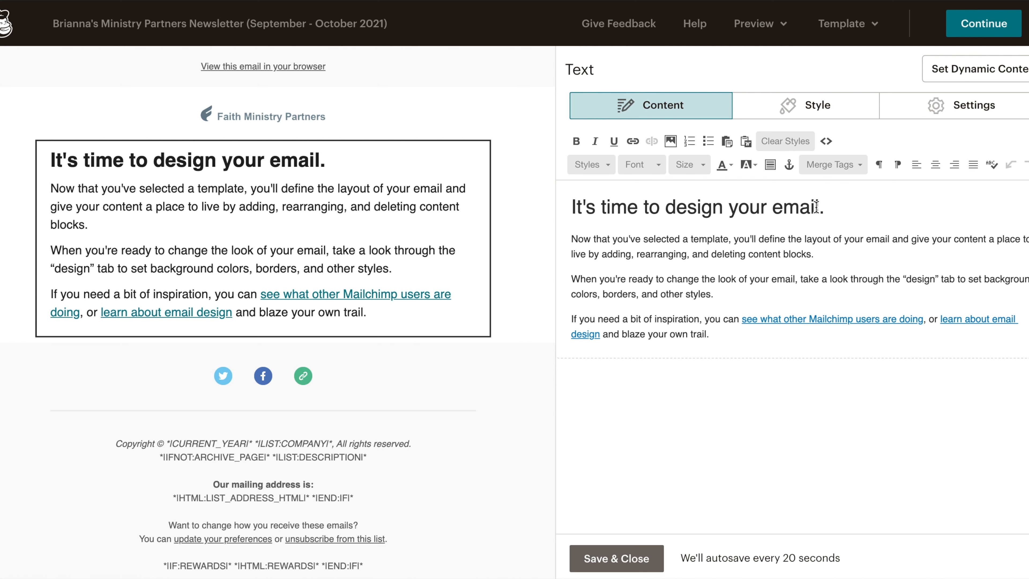
left_click_drag(835, 207, 570, 208)
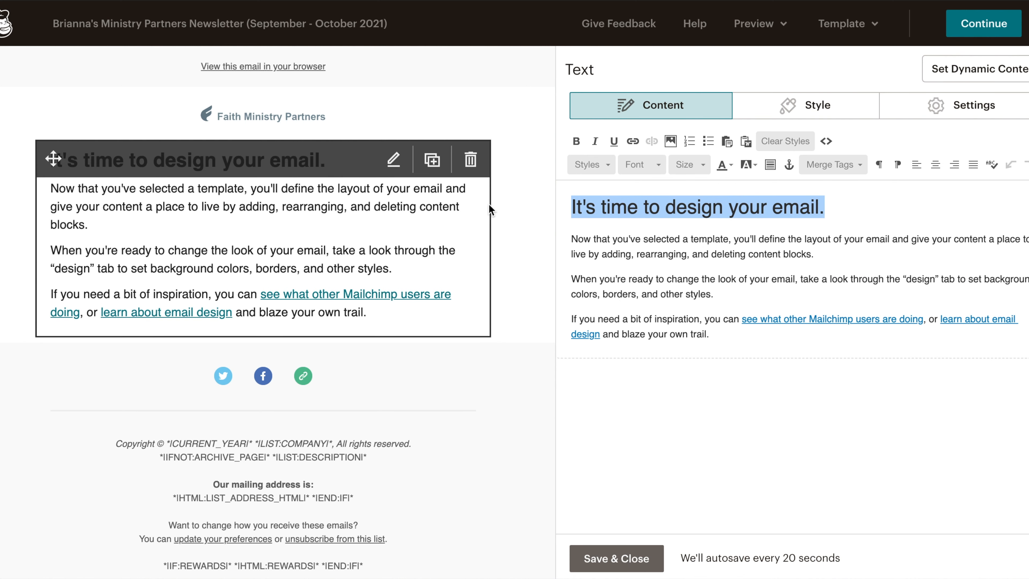
type("Dear")
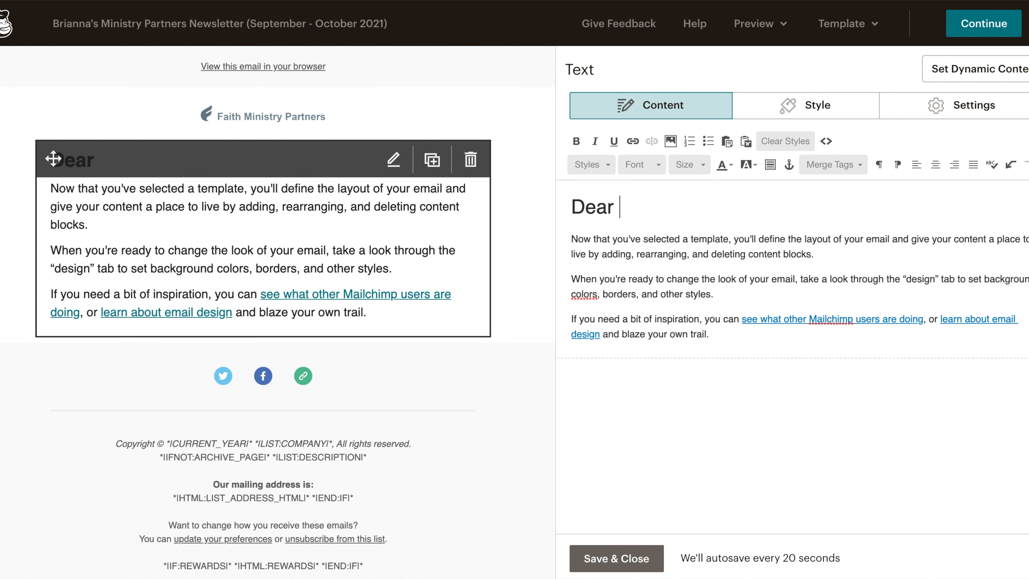
type("* \\")
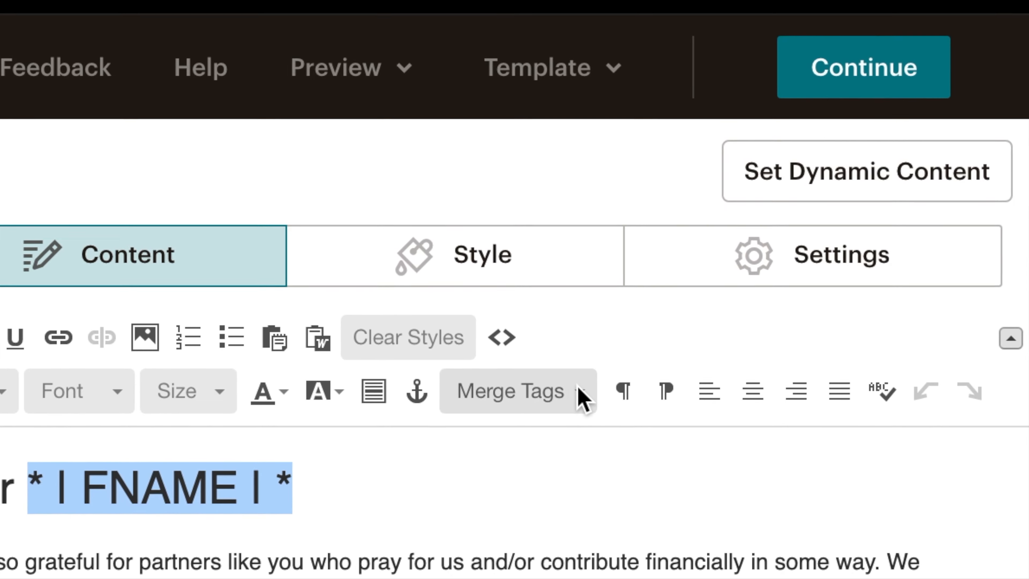
left_click(845, 174)
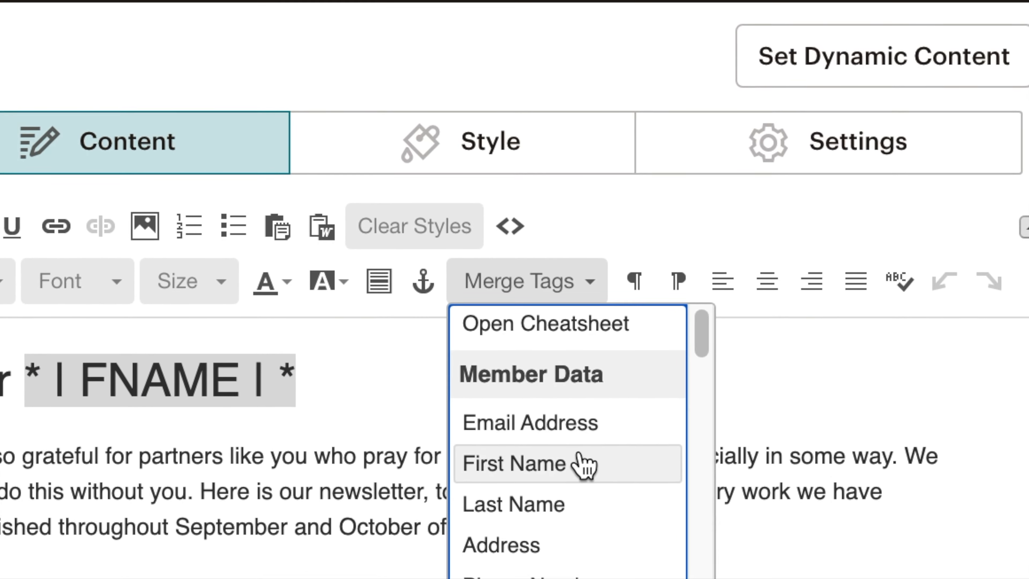
left_click(580, 518)
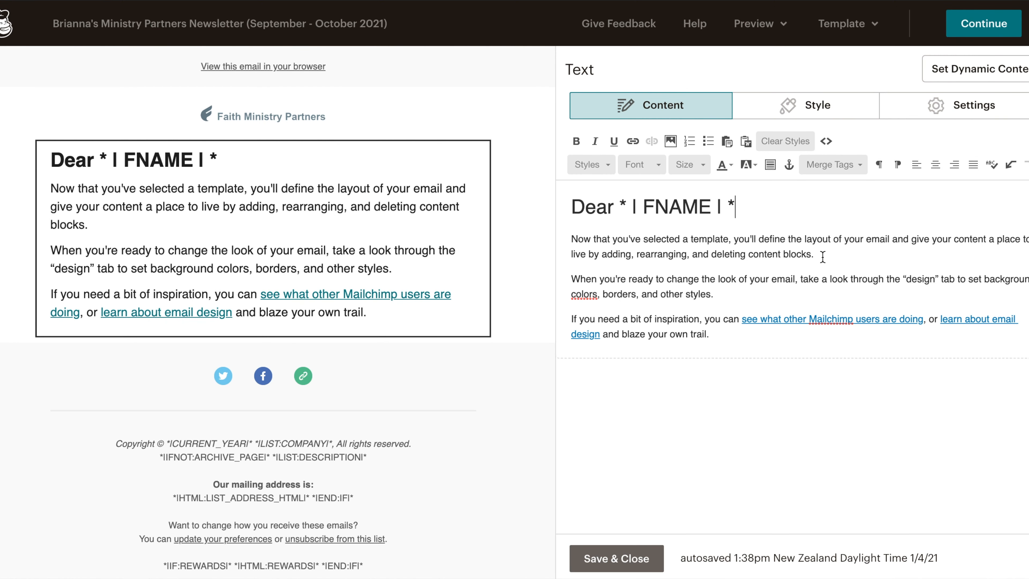
Replace the body text with a thank-you paragraph to partners introducing the September and October newsletter, and save the block.
left_click_drag(822, 257, 571, 258)
left_click(725, 299)
left_click_drag(717, 335, 567, 239)
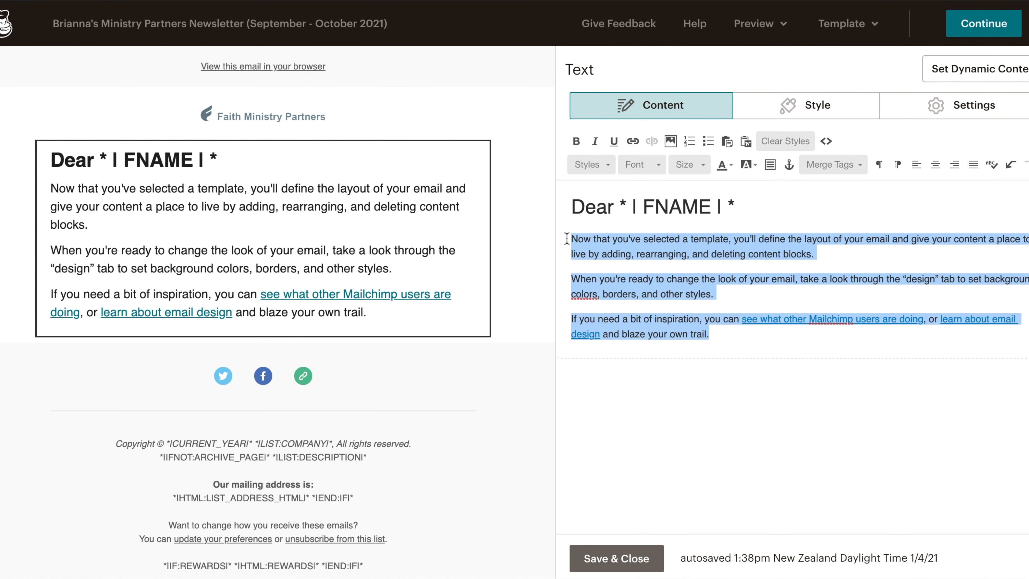
key("BackSpace")
type("We are so grateful for partners like you who pray for us and/or contribute financially in some way. We couldn't do this without you. Here is our newsletter, to inform you of what ministry work we have accomplished throughout September and October of this year.")
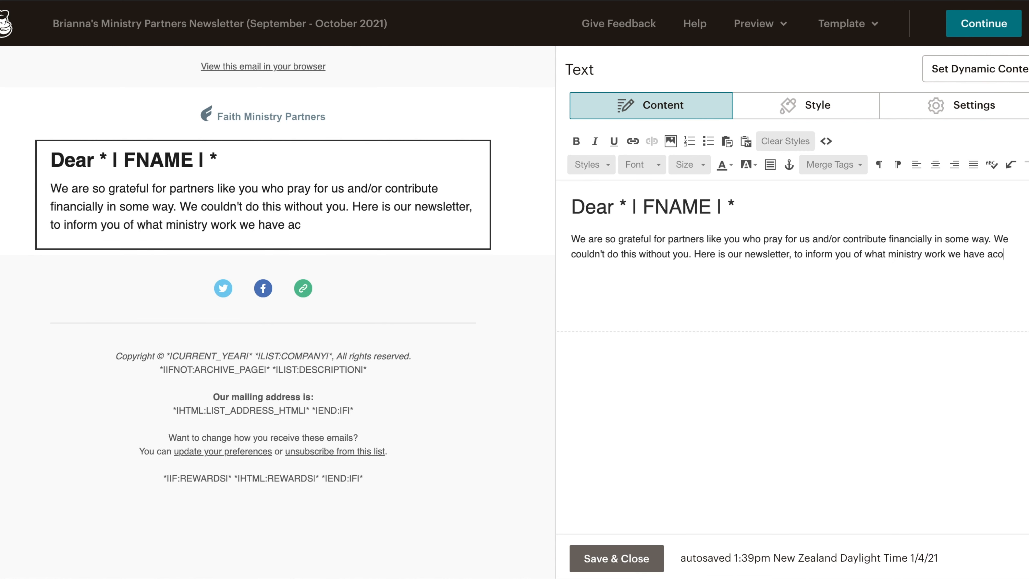
left_click(616, 558)
Add a text block headed Investing into the next generation of Christian leaders with a paragraph about the ministry's passion.
left_click_drag(612, 150, 263, 280)
type("Investing into the next generation of Christian leaders")
left_click(917, 165)
key("Return")
key("Return")
type("As you may already know, we're missionaries who are passionate about our next generation - they're the leaders in the making today, and tomorrow will lead the next generation! The Lord has called us to invest into the next generation (youth and young adults) locally and globally, to pass on what we've learned and to teach the younger ones to do the same to others.")
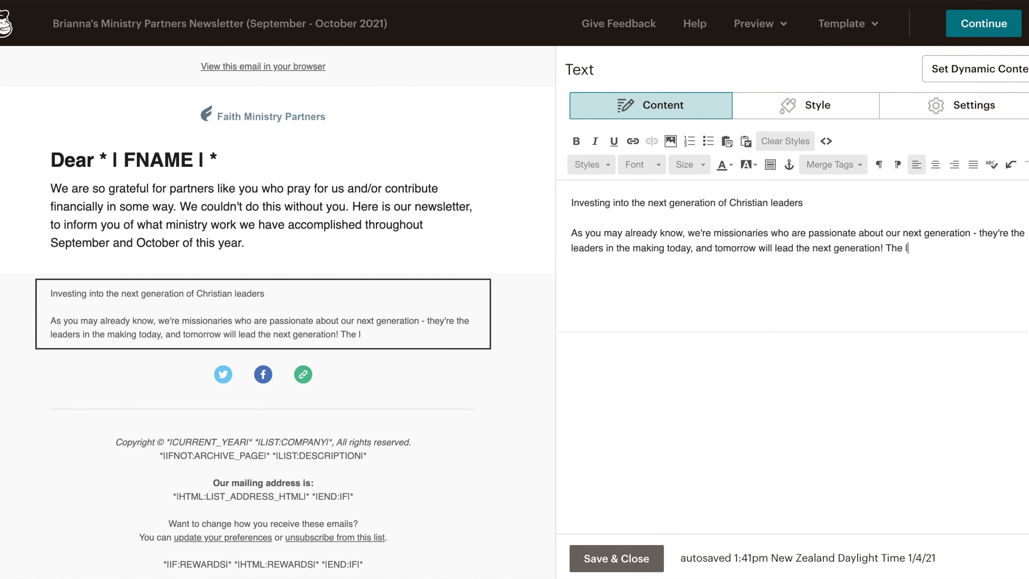
Make the new section heading bold and set its font size to 20.
left_click_drag(803, 202, 571, 202)
left_click(576, 141)
left_click(688, 164)
left_click(689, 244)
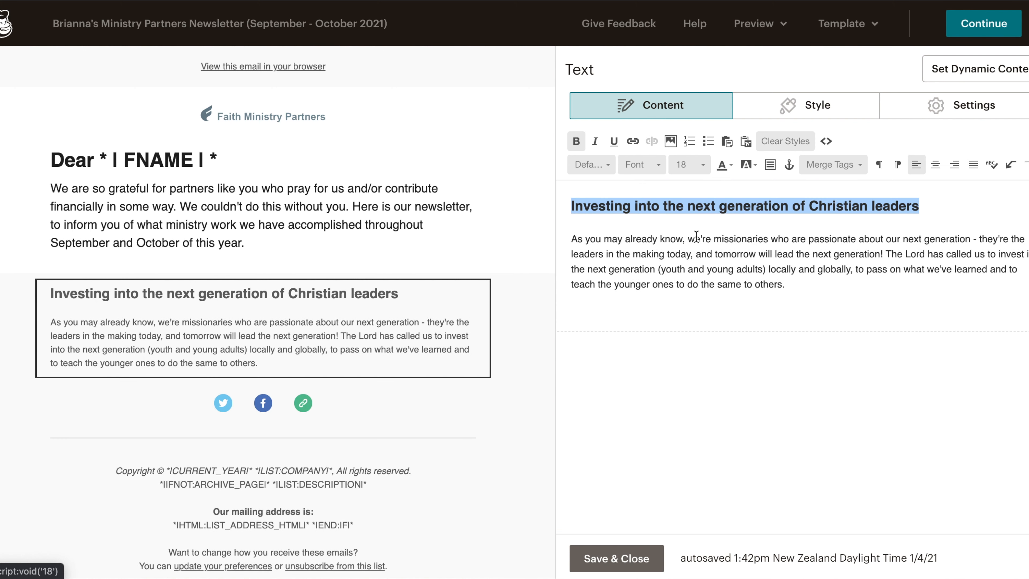
left_click(698, 166)
left_click(698, 258)
left_click(689, 165)
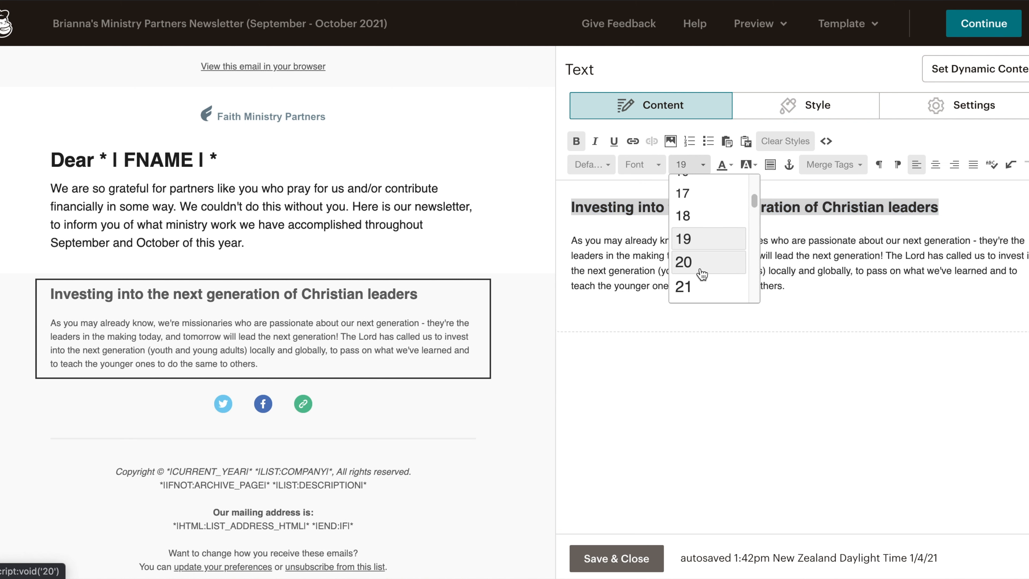
left_click(691, 262)
Set the section heading's text colour to black and remove its bold formatting.
left_click(731, 164)
left_click(724, 197)
left_click(716, 269)
left_click_drag(960, 207, 571, 207)
left_click(731, 164)
left_click(725, 209)
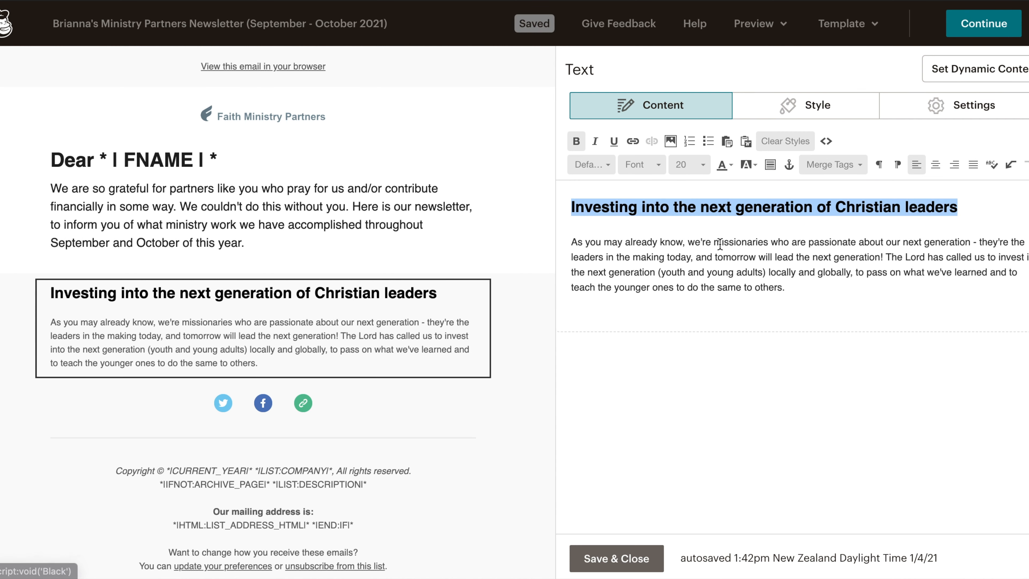
left_click(802, 284)
left_click_drag(960, 206, 571, 207)
left_click(577, 141)
left_click(691, 327)
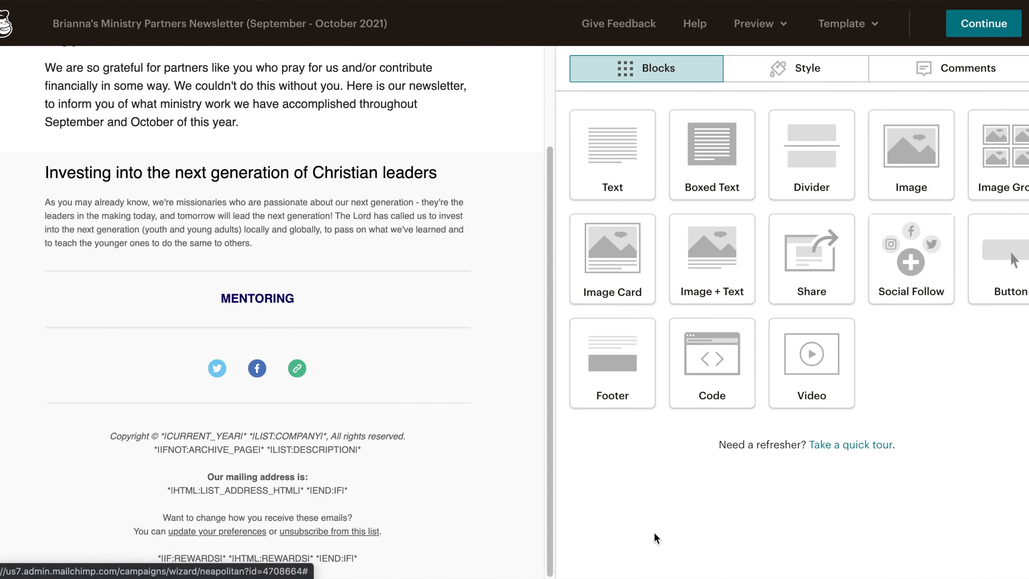
Add an Image + Text block below the MENTORING heading and set its image position to Left.
scroll(363, 309, "up", 4)
scroll(363, 309, "down", 3)
left_click_drag(731, 262, 364, 366)
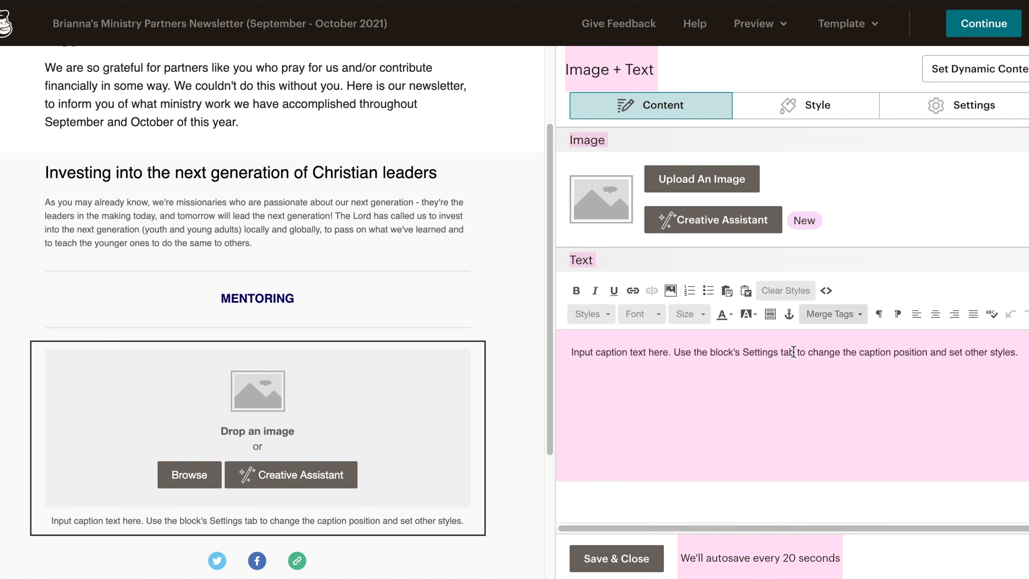
left_click(968, 106)
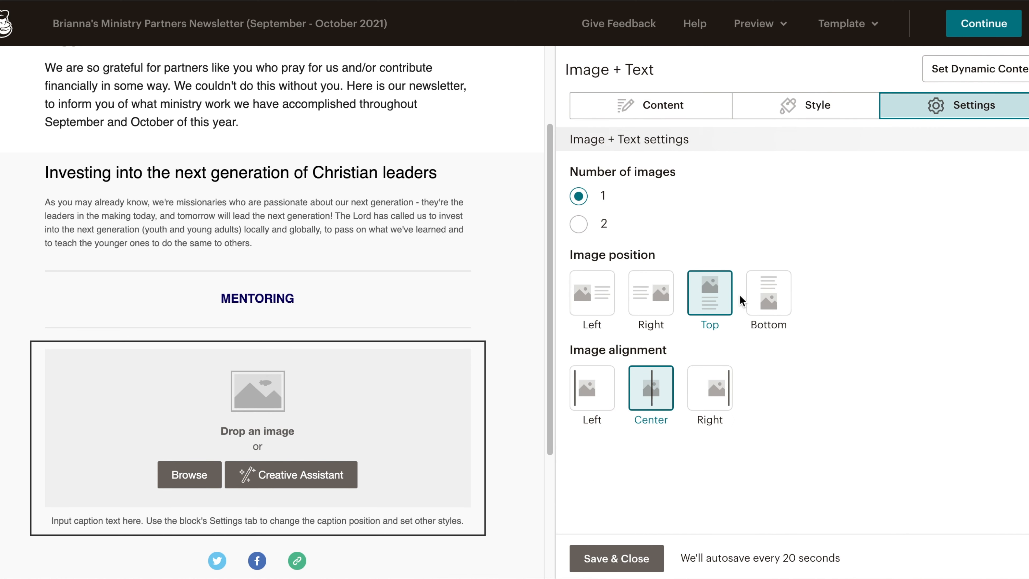
left_click(591, 298)
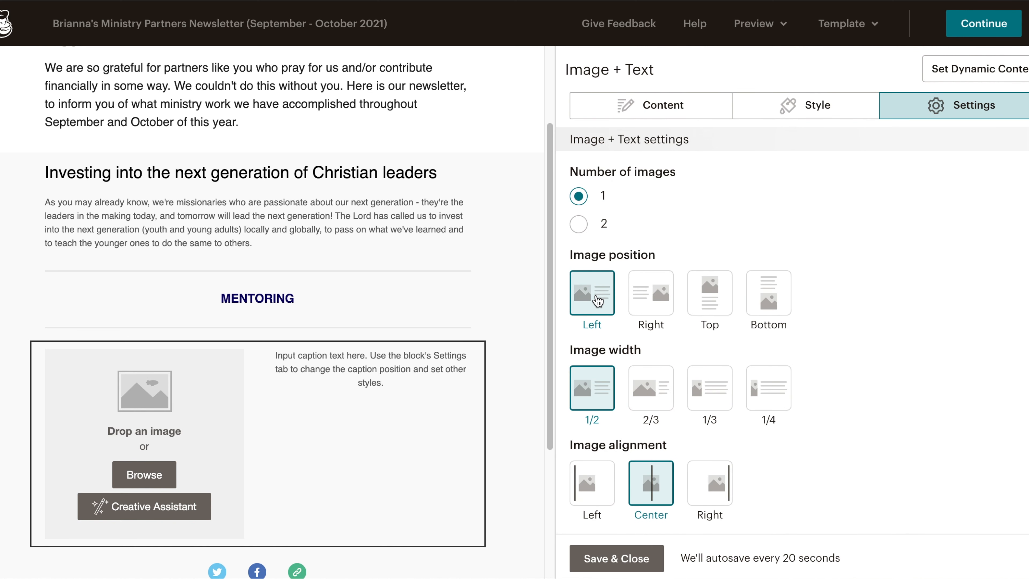
Upload and insert a mentoring photo collage as the block's image.
left_click(152, 481)
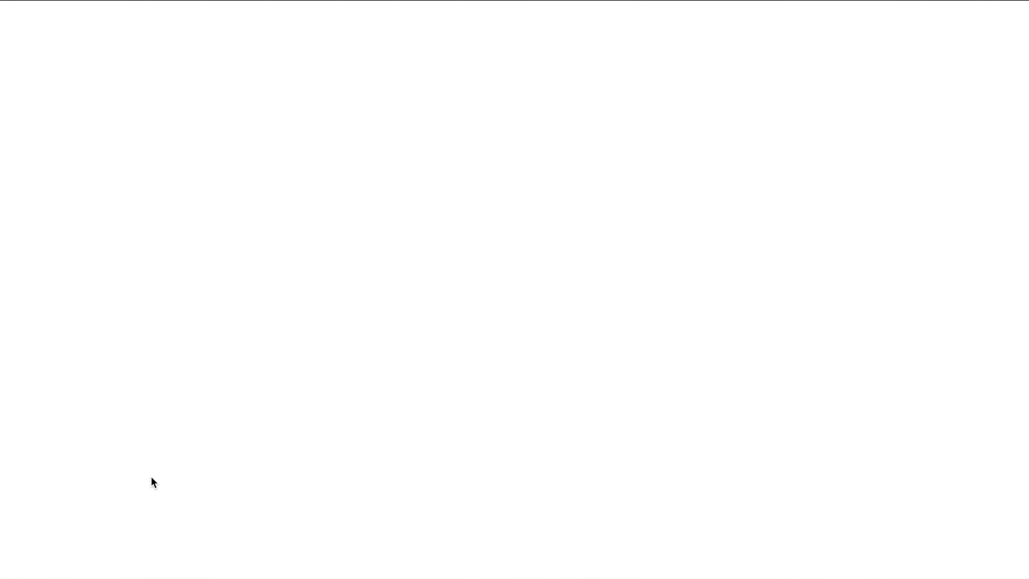
left_click(974, 88)
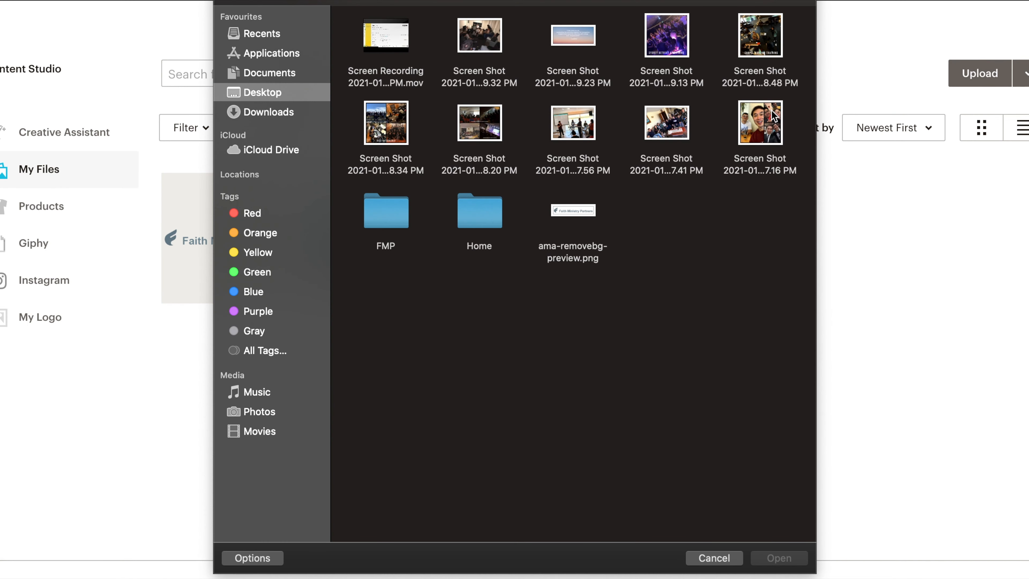
double_click(772, 119)
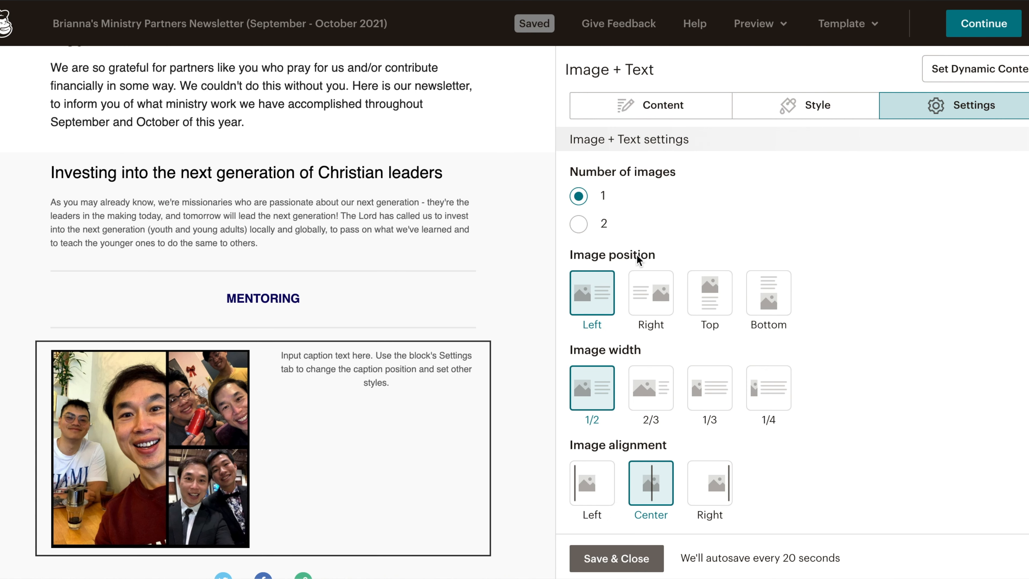
Replace the caption with text about mentoring young leaders and asking partners to pray, then save the block.
left_click(660, 108)
left_click(1015, 390)
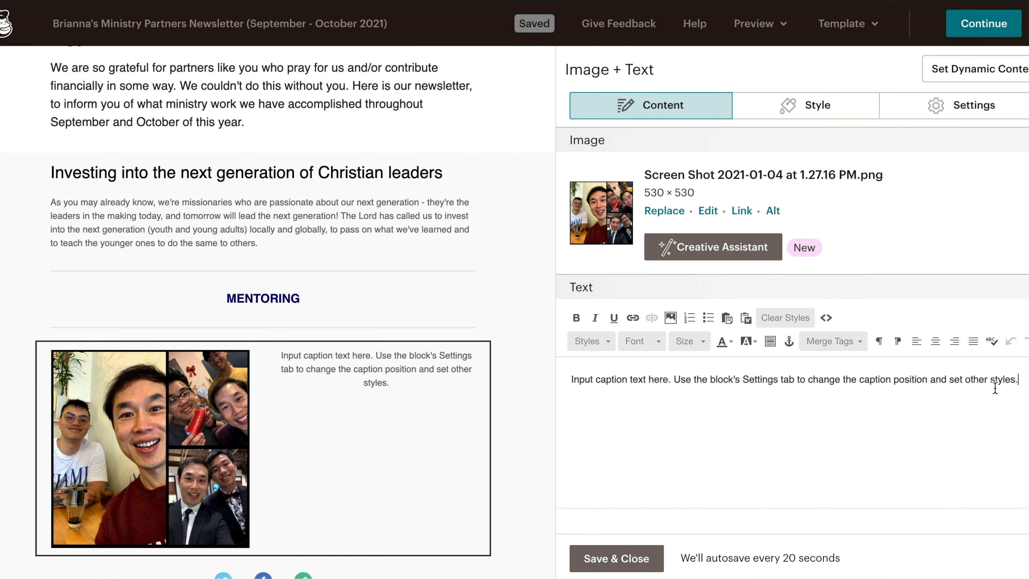
triple_click(584, 384)
key("BackSpace")
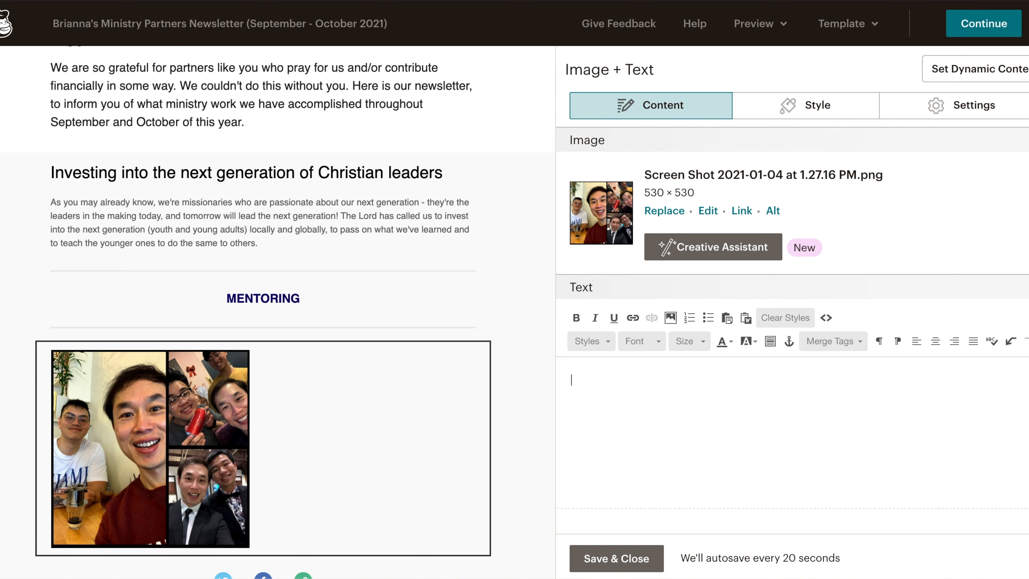
type("Its a real joy to be able to spend one to one time mentoring and encouraging leaders and young adults. mostly what they want to do is to share and be listened to; The role of a mentor is to first listen, ask questions to draw out what's on their hearts and then input wisely.")
key("Return")
type("There are will many y")
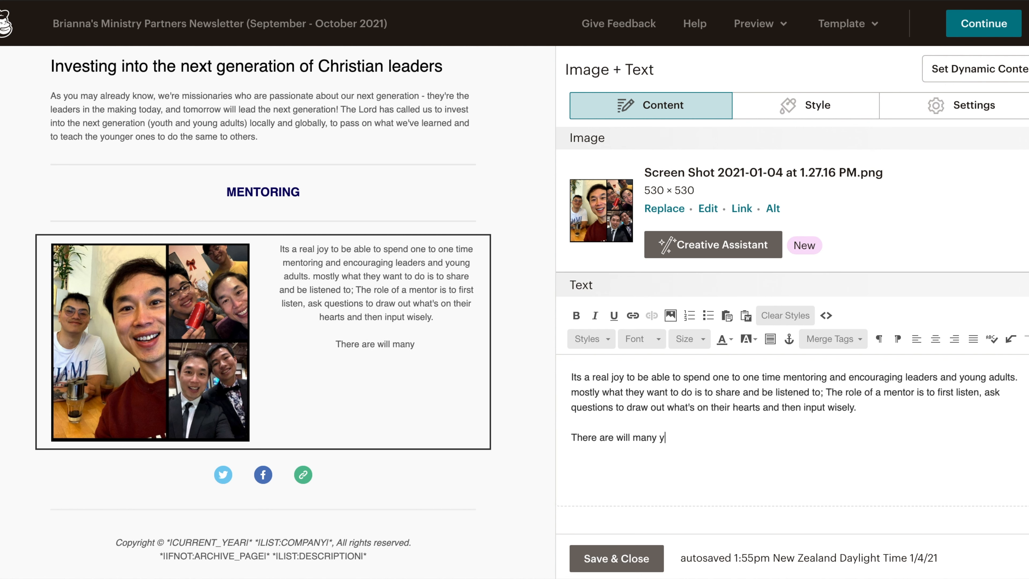
type("oung pastors/leaders, young adults & youth who want to be mentored but haven't had the chance to be mentored, we're trying to find more missional hours to do it or organise other mentors to do it. Part of our missional work hours is to seek out quality people to mentor others, so thank you for keeping this need in your prayers.")
left_click(616, 558)
Replace the first photo block's caption with an update on settling into C3 Howick and its youth, young adults and families groups.
left_click(731, 165)
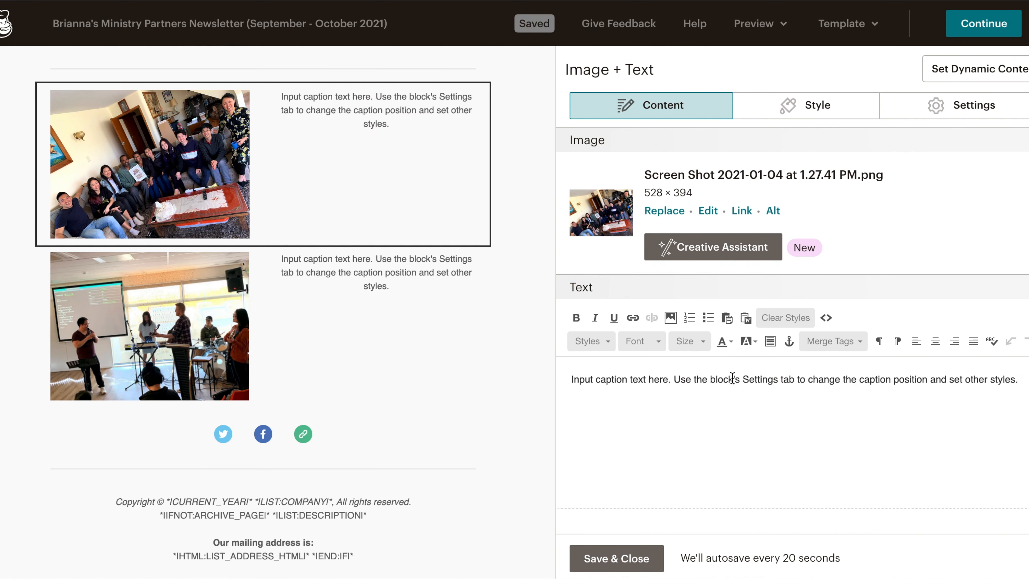
key("ctrl+a")
type("We've settles into C3 Howick very well, the leaders from Harvest have been rising up to take the lead with joy and faith. Our youth have joined the C3 ")
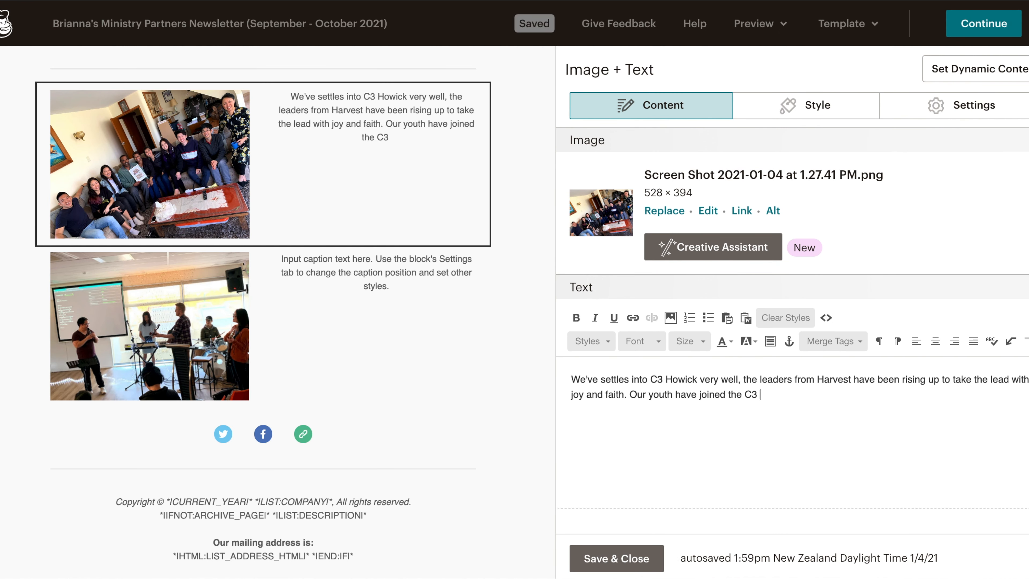
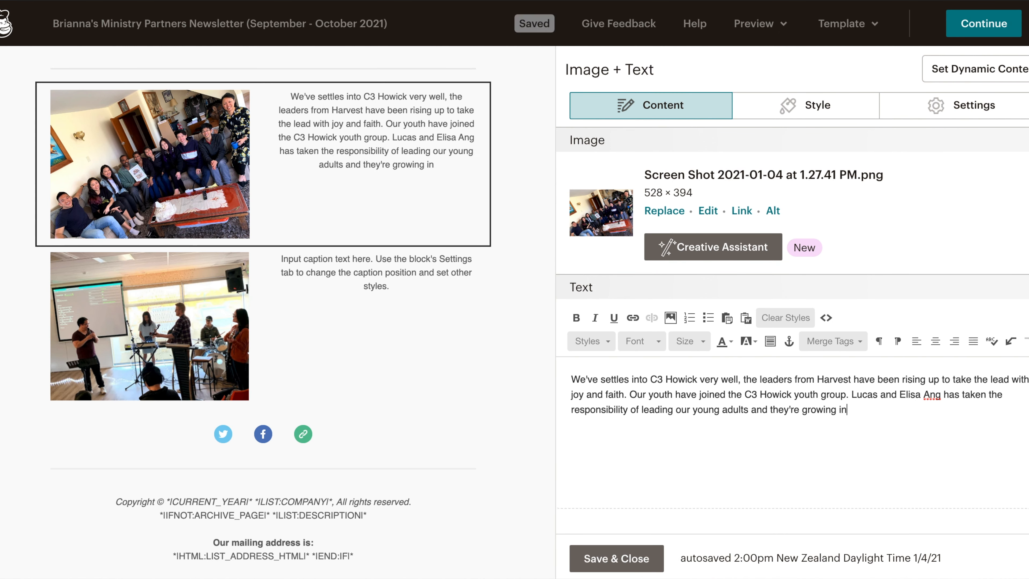
type(" deeper faith and relationships. Raj and Sushila have been leading the families connect group - good things are happening!")
left_click(616, 558)
left_click(436, 315)
key("ctrl+a")
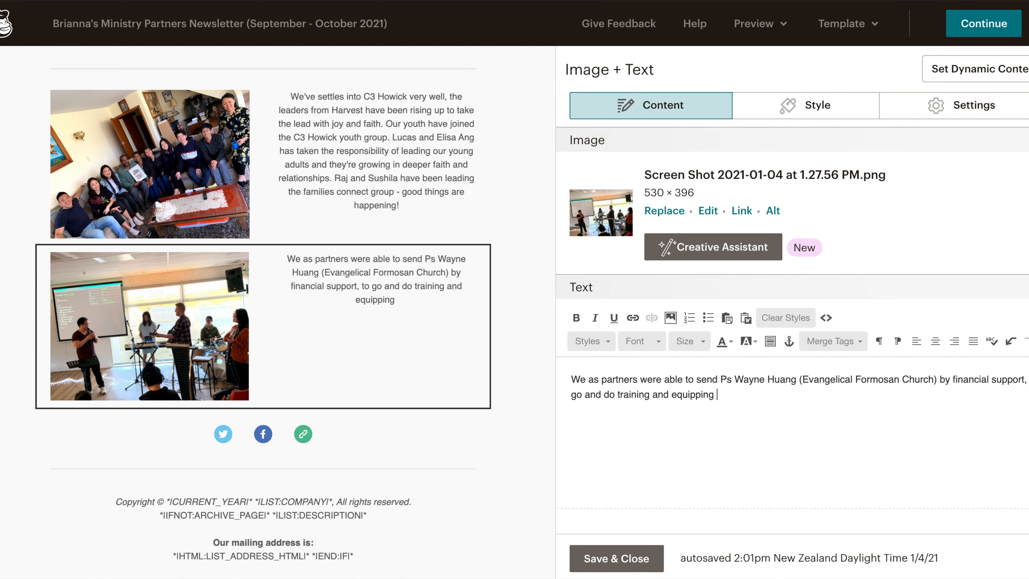
type("of a new youth worship team in Christchurch, it was intensive but it was fruitful.")
key("Return")
type("Ps Wayne also taught on")
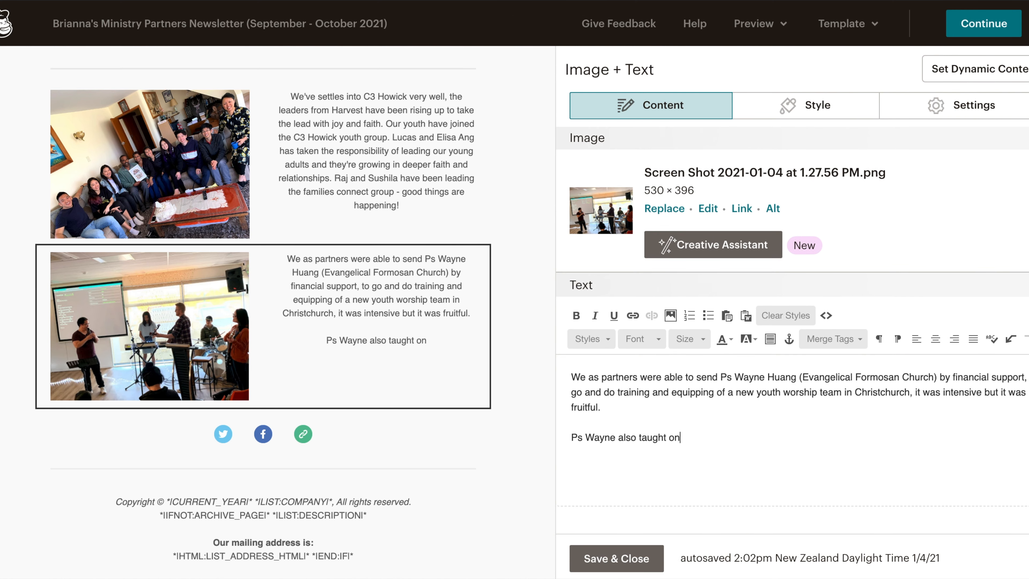
type(" servitude, worship team members firstly need to have the right heart attitude over being musically skilled - skills are always trainable!")
left_click(616, 558)
Add a new image block below the worship team block and open the image library to upload photos for it.
left_click_drag(707, 263, 381, 434)
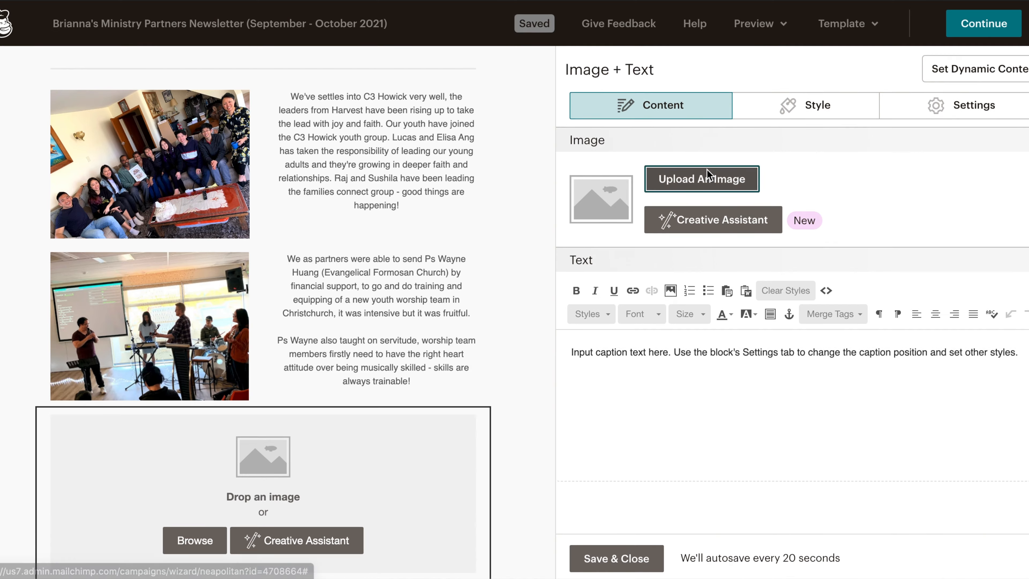
left_click(706, 170)
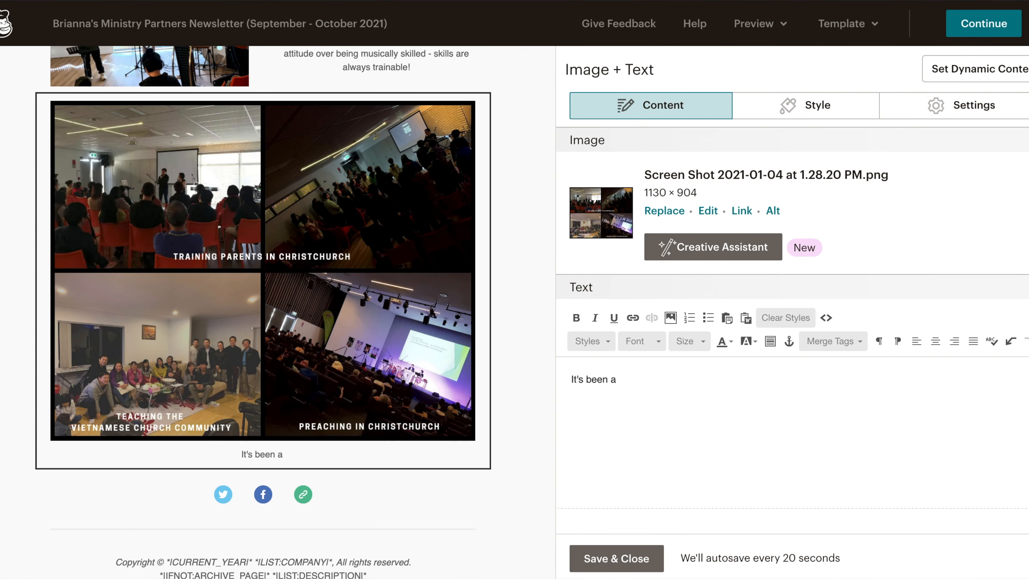
type("massive privilege for H")
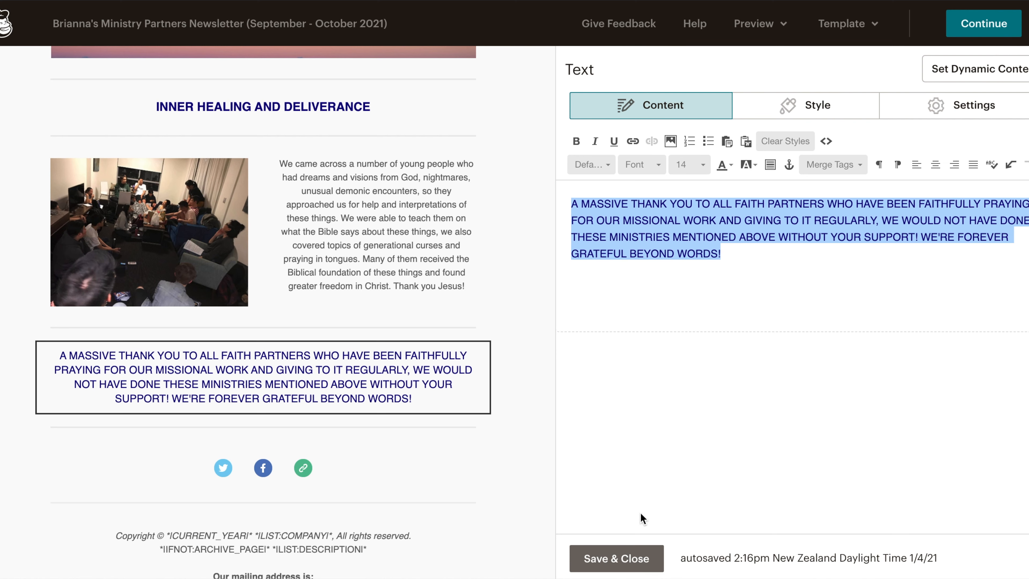
left_click(630, 558)
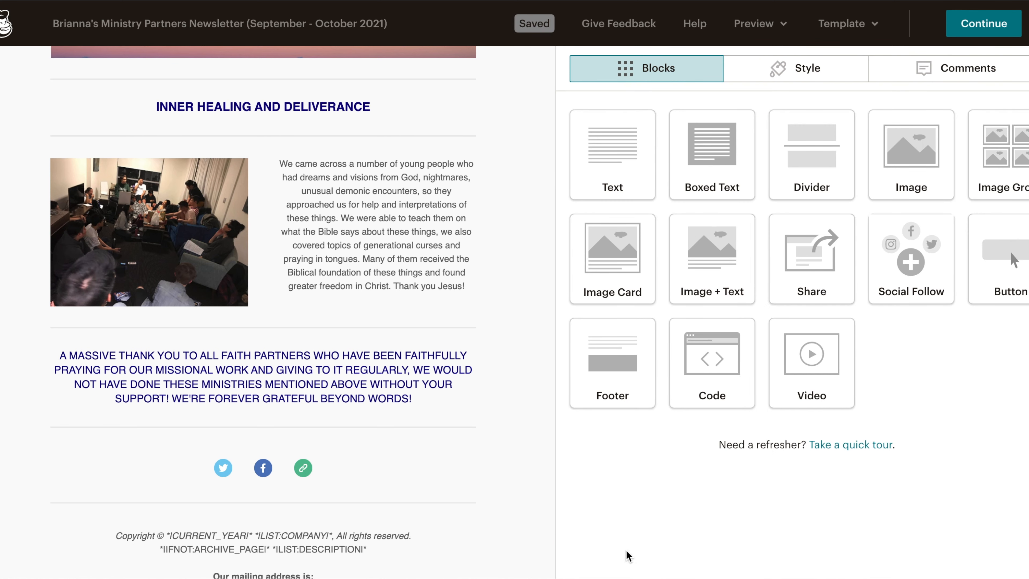
Preview the newsletter in desktop and mobile views, scrolling through the whole email.
scroll(421, 417, "down", 2)
left_click(756, 24)
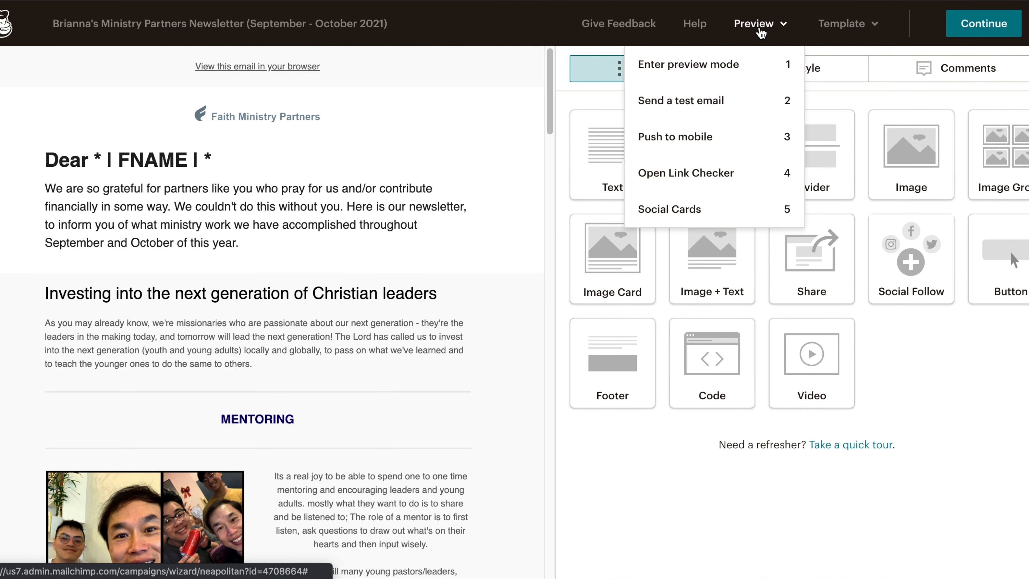
left_click(741, 68)
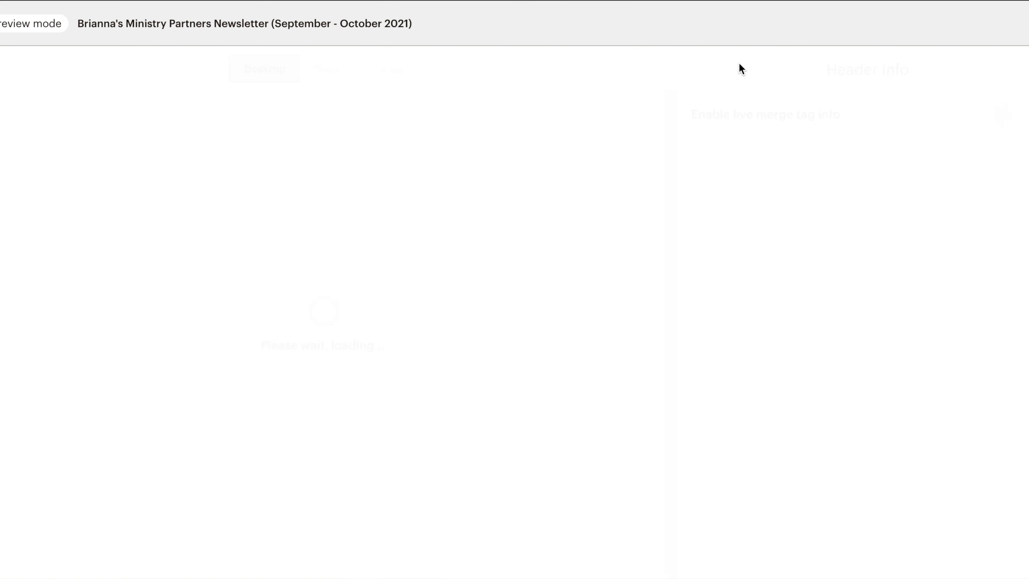
scroll(616, 201, "down", 6)
scroll(615, 197, "down", 20)
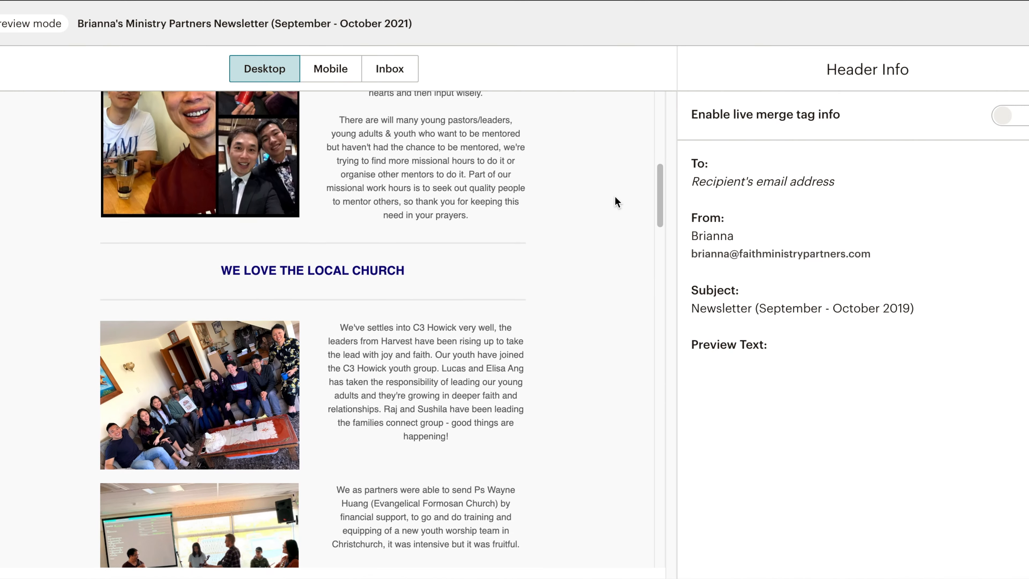
scroll(615, 202, "down", 20)
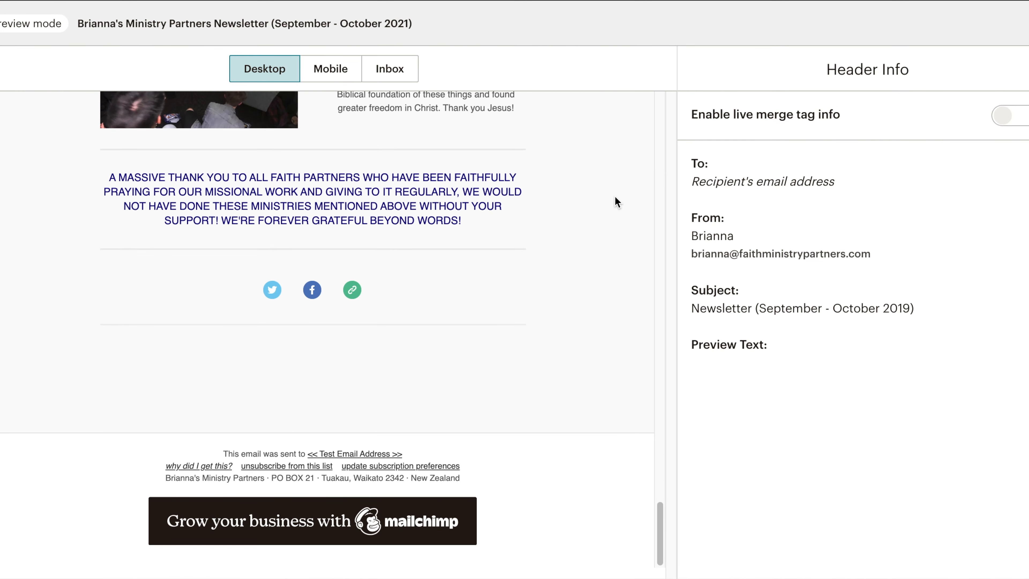
scroll(614, 197, "up", 20)
left_click(328, 67)
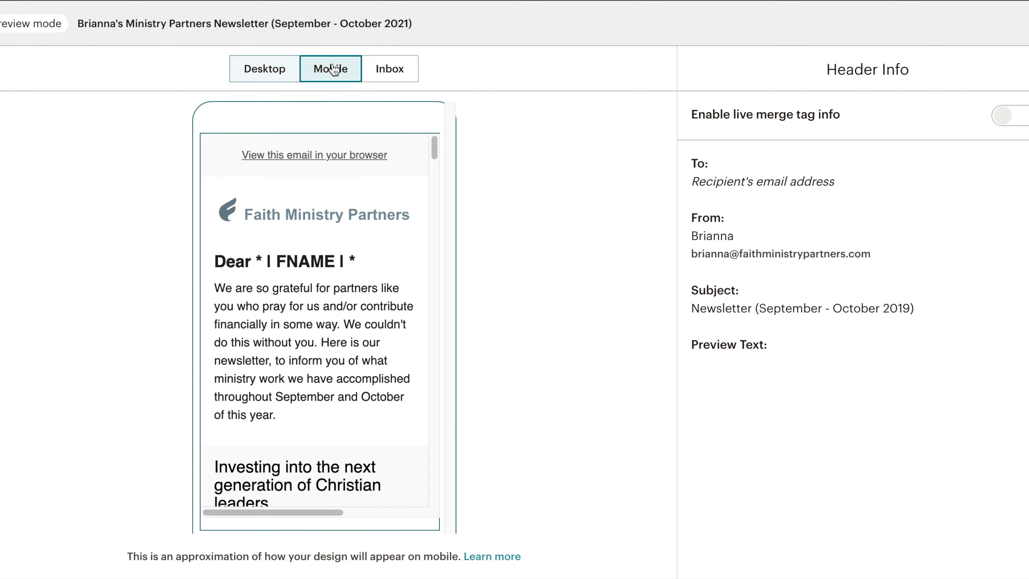
scroll(402, 267, "down", 10)
scroll(400, 264, "down", 15)
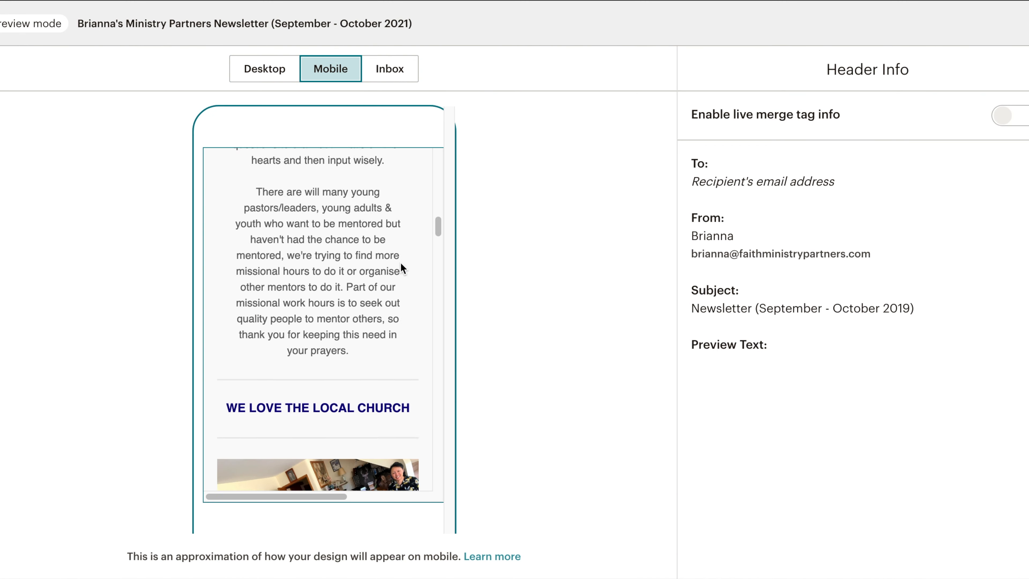
scroll(401, 263, "down", 15)
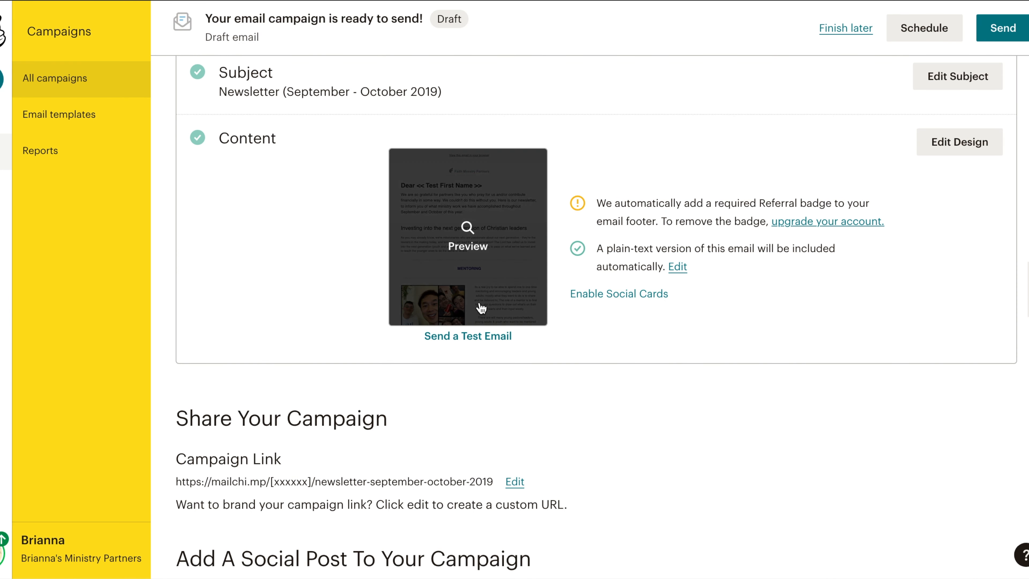
Send a test email of the campaign to the sender's own email address.
left_click(470, 336)
left_click(517, 251)
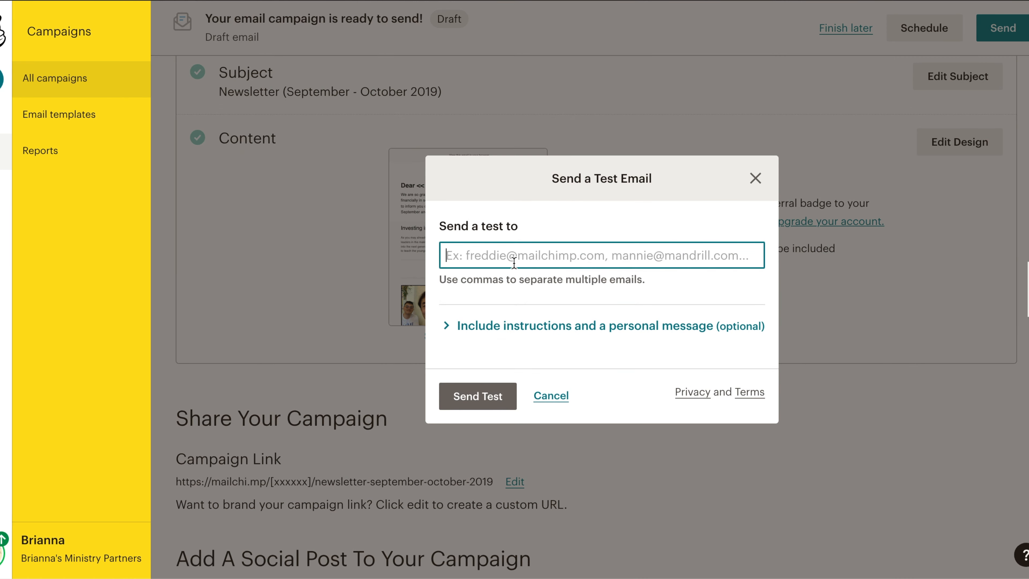
type("B")
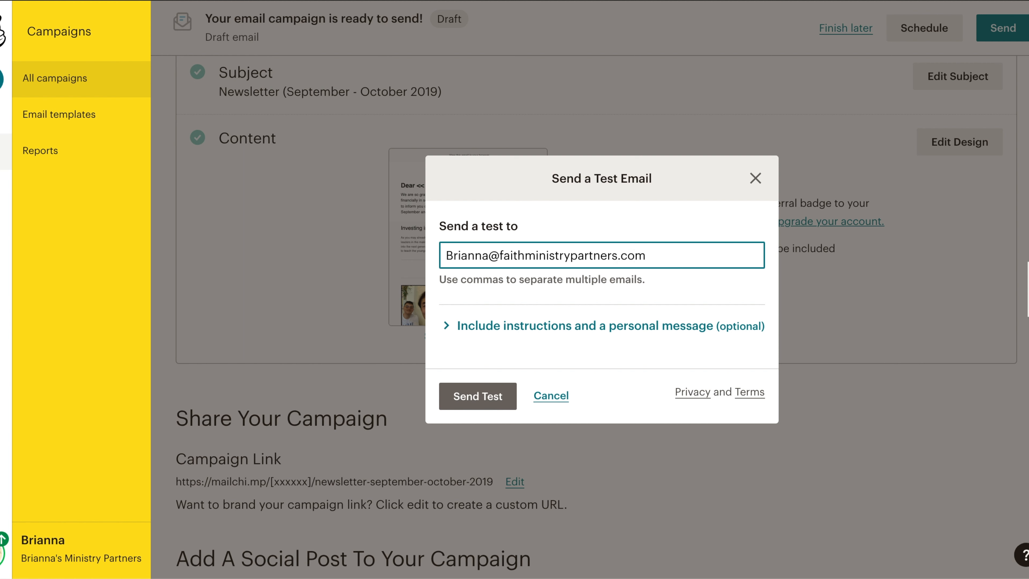
left_click(482, 396)
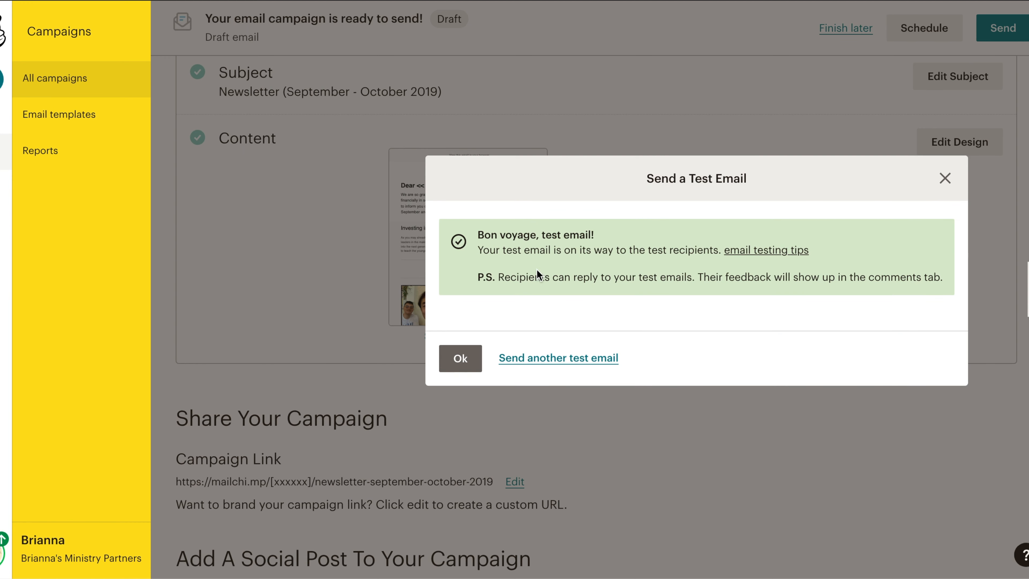
left_click(455, 367)
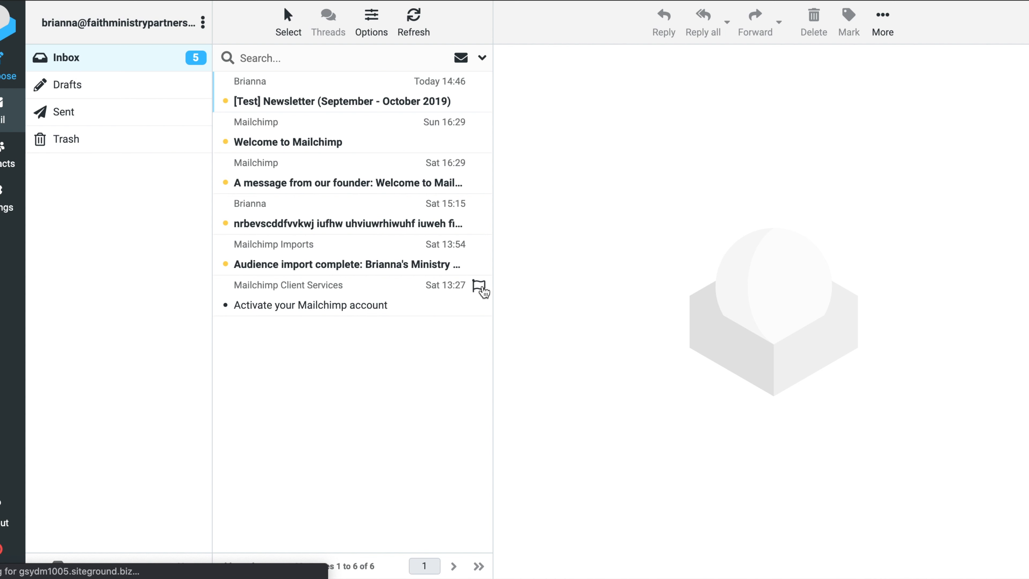
Switch to the webmail inbox, open the test newsletter and read through it.
left_click(358, 105)
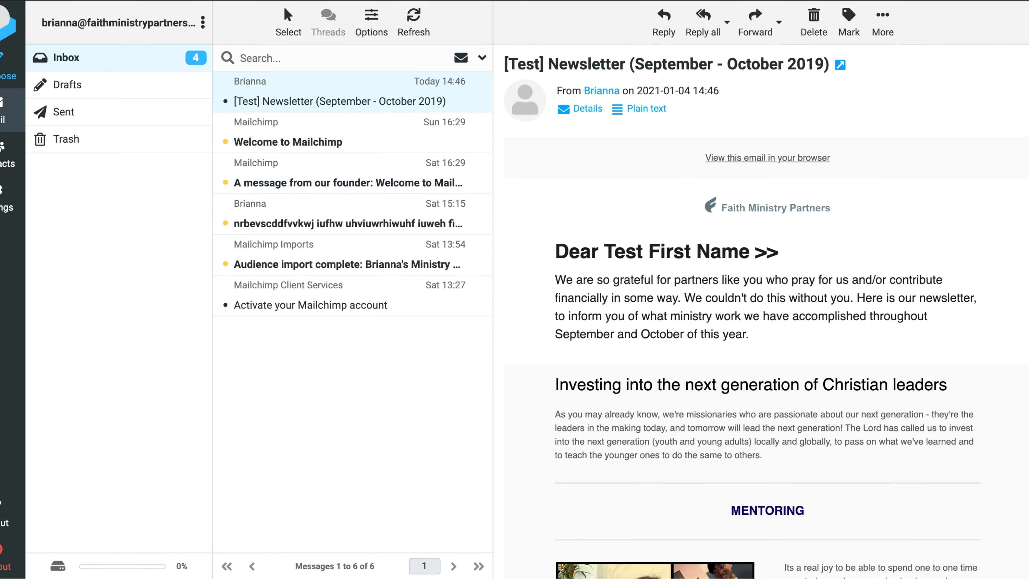
scroll(742, 312, "down", 5)
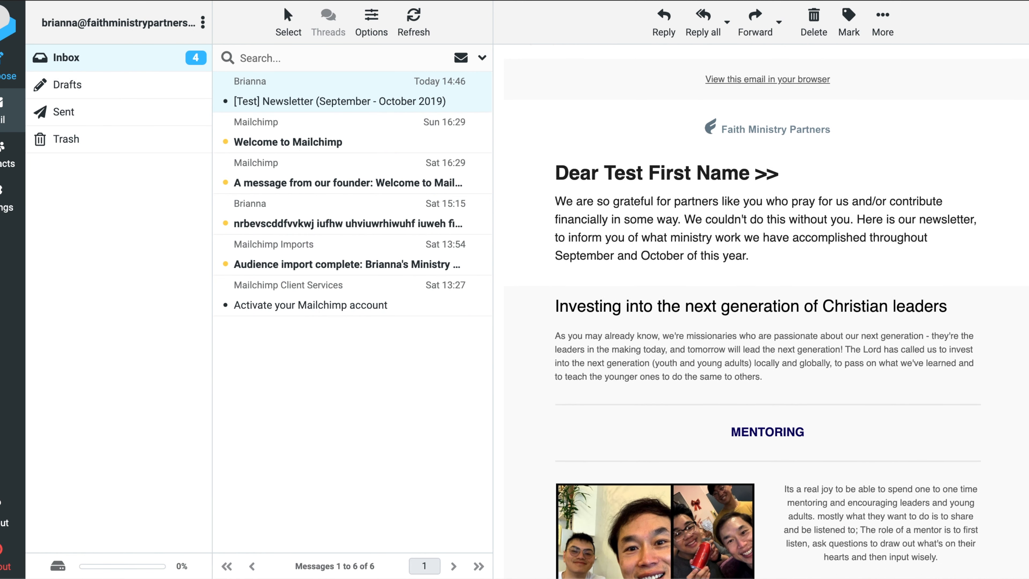
scroll(768, 311, "down", 20)
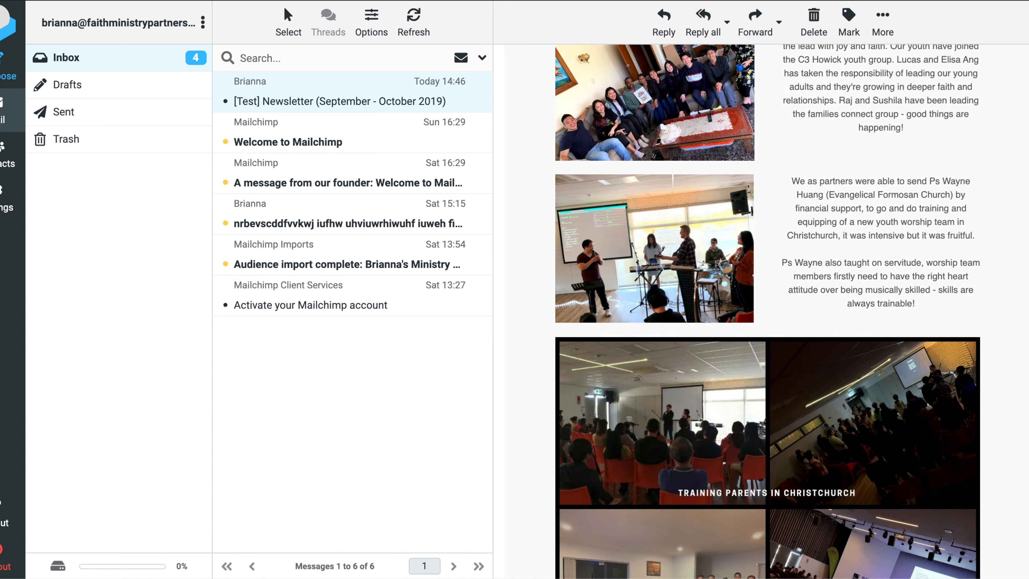
scroll(768, 311, "down", 20)
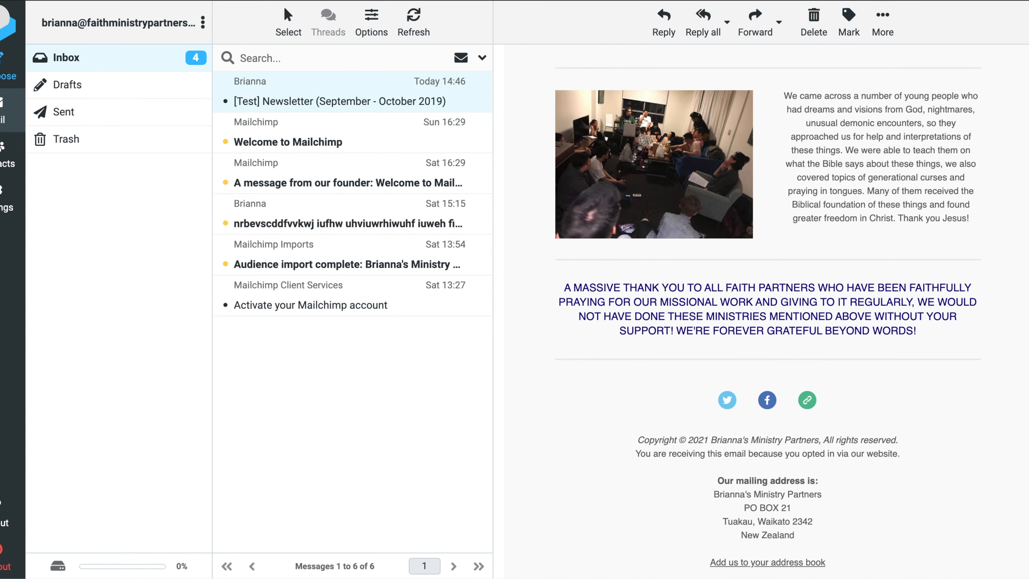
scroll(768, 311, "down", 2)
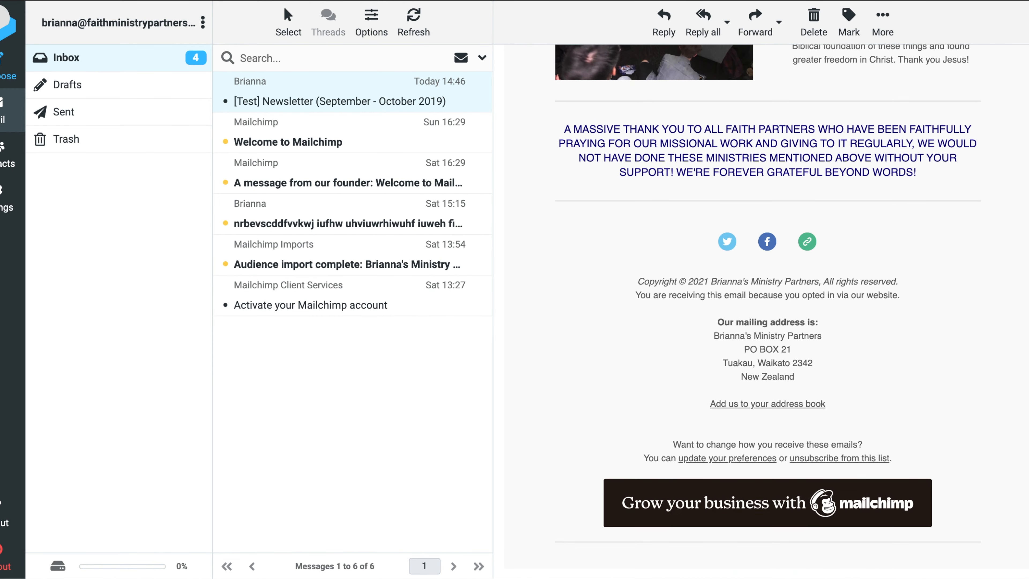
scroll(768, 311, "up", 20)
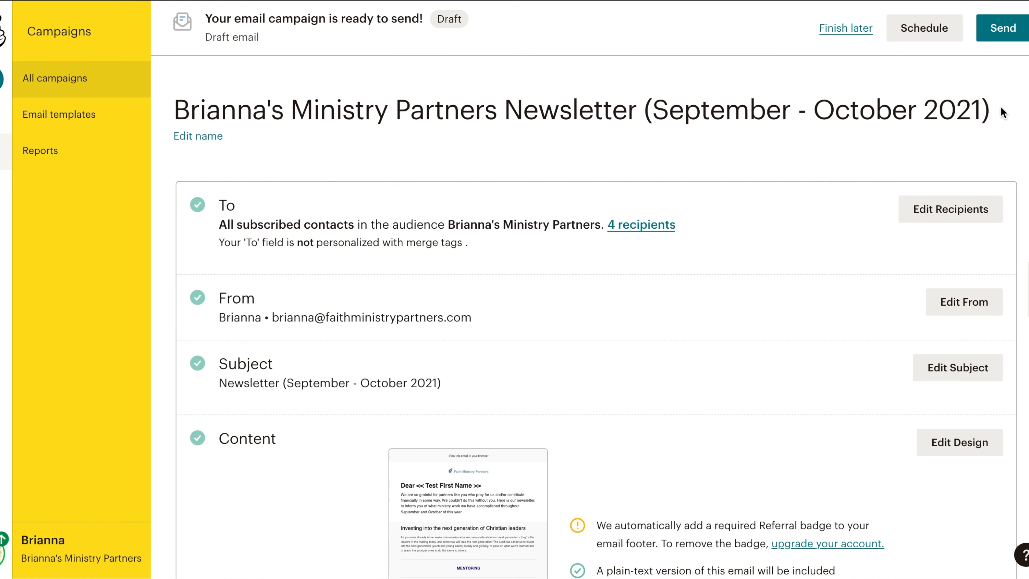
Send the campaign now to all subscribed contacts in the audience.
scroll(595, 332, "down", 10)
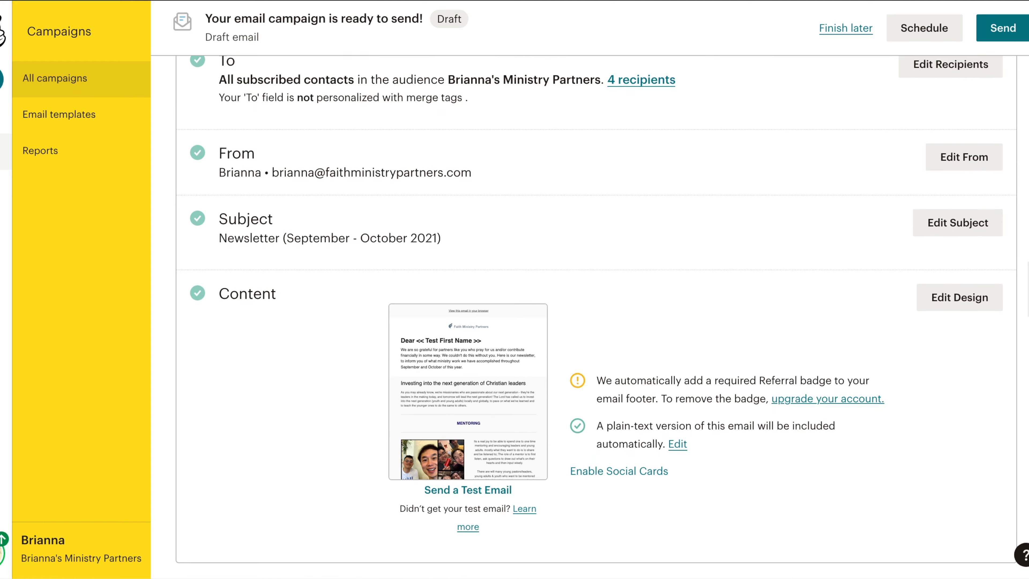
scroll(1018, 107, "up", 10)
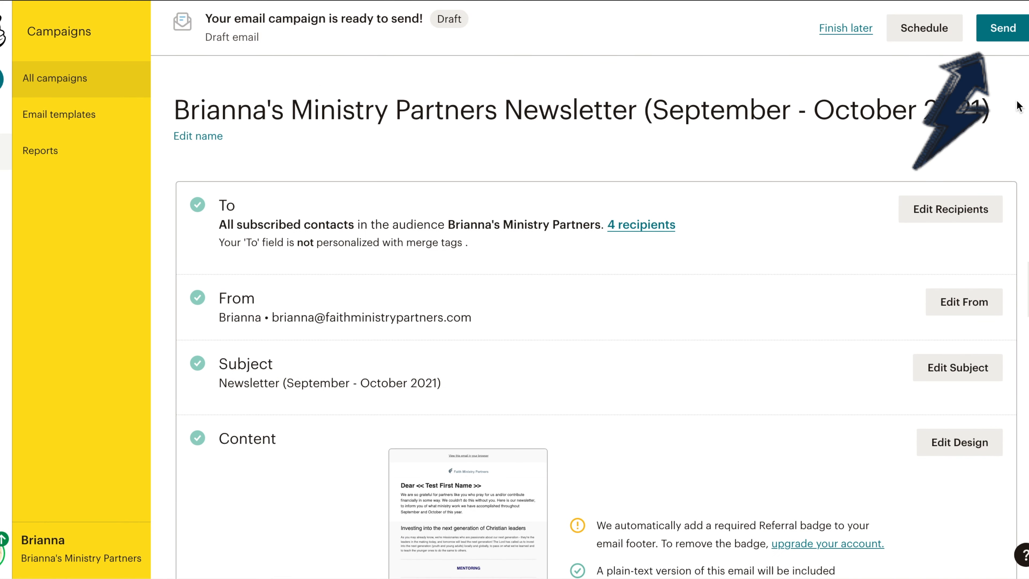
left_click(1001, 28)
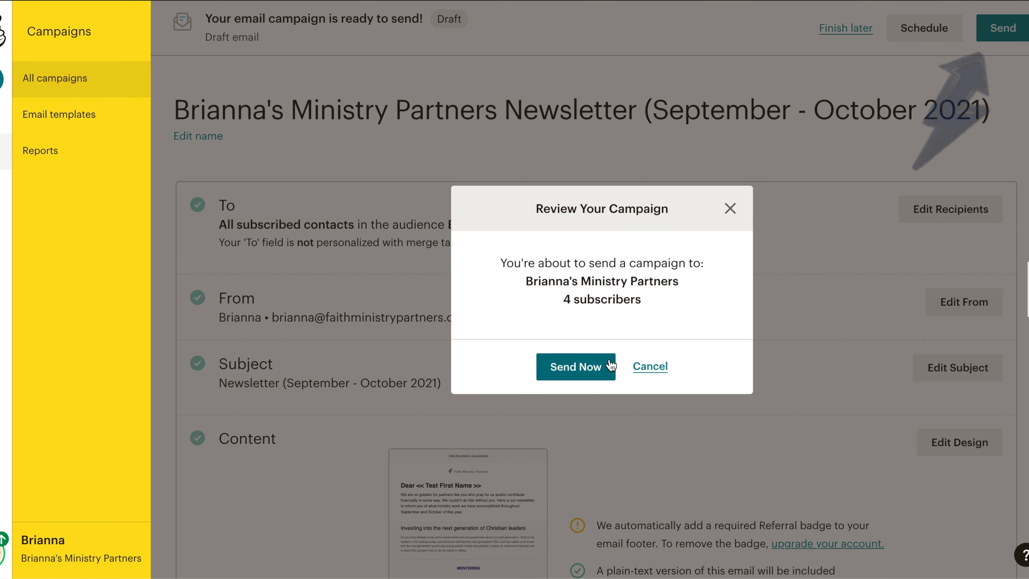
left_click(581, 368)
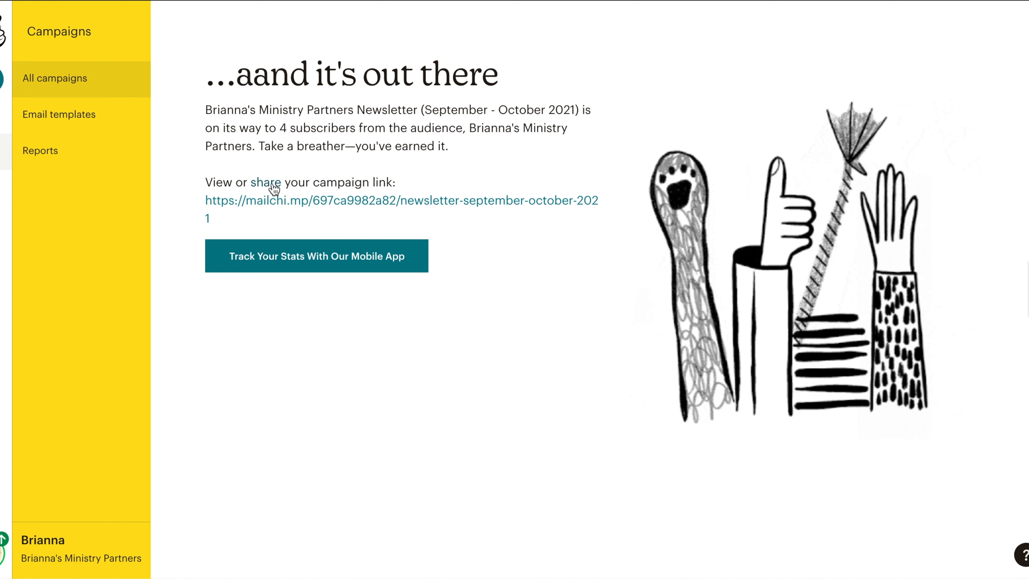
Open the campaign link and scroll through the web version of the newsletter.
left_click(270, 201)
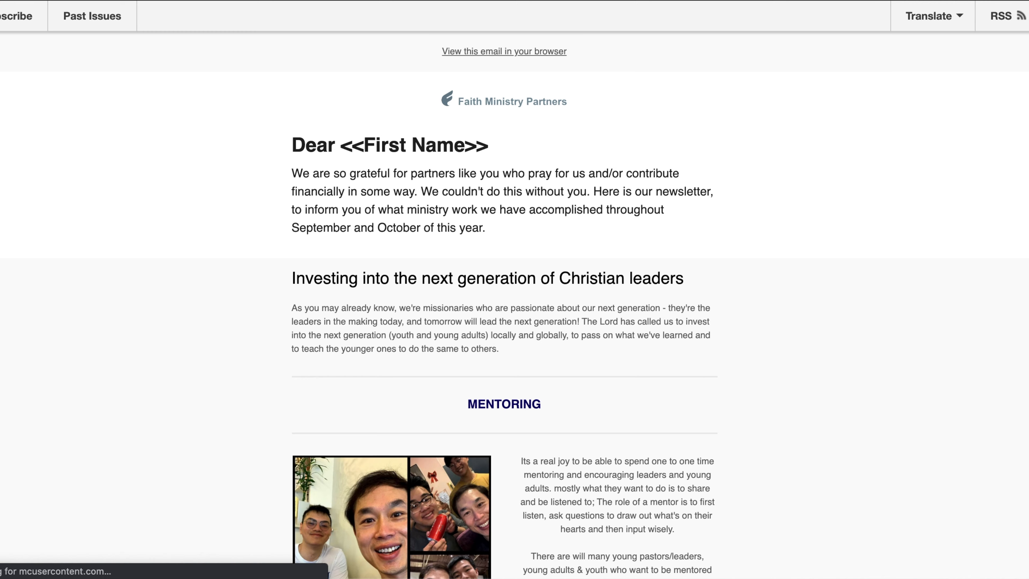
scroll(504, 312, "down", 15)
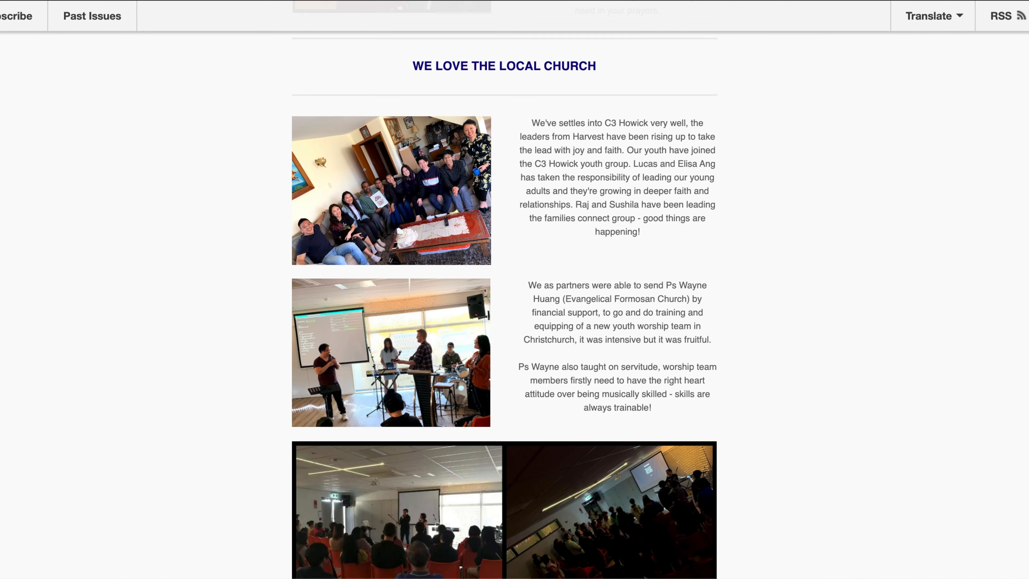
scroll(504, 289, "down", 20)
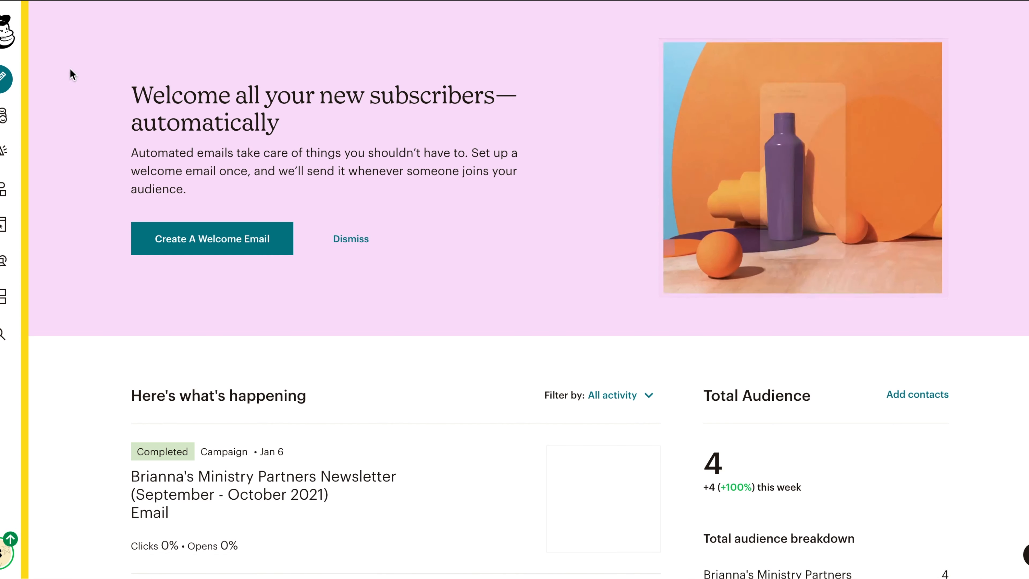
Start a new automated email campaign using the Welcome new subscribers option.
left_click(3, 82)
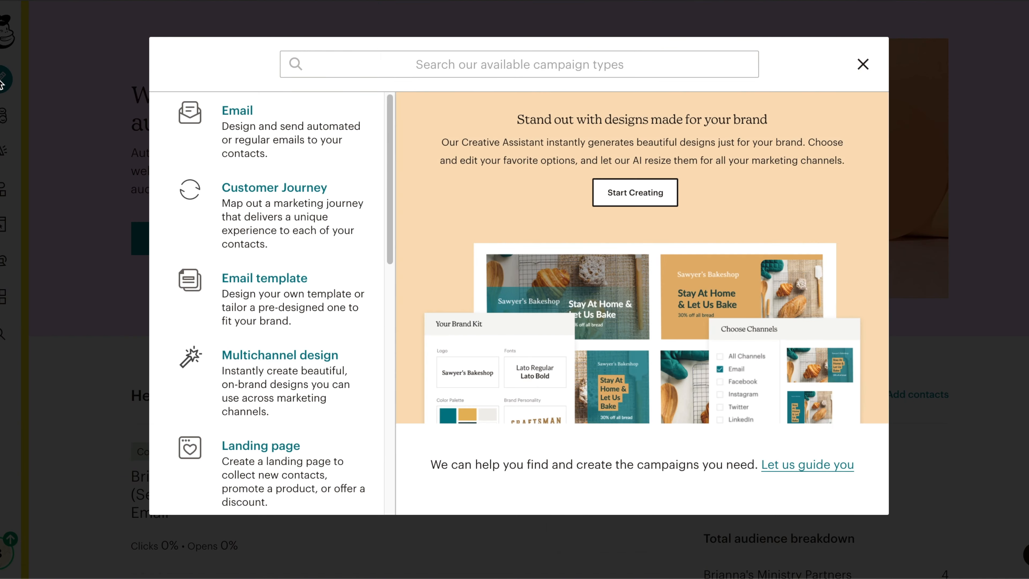
left_click(284, 130)
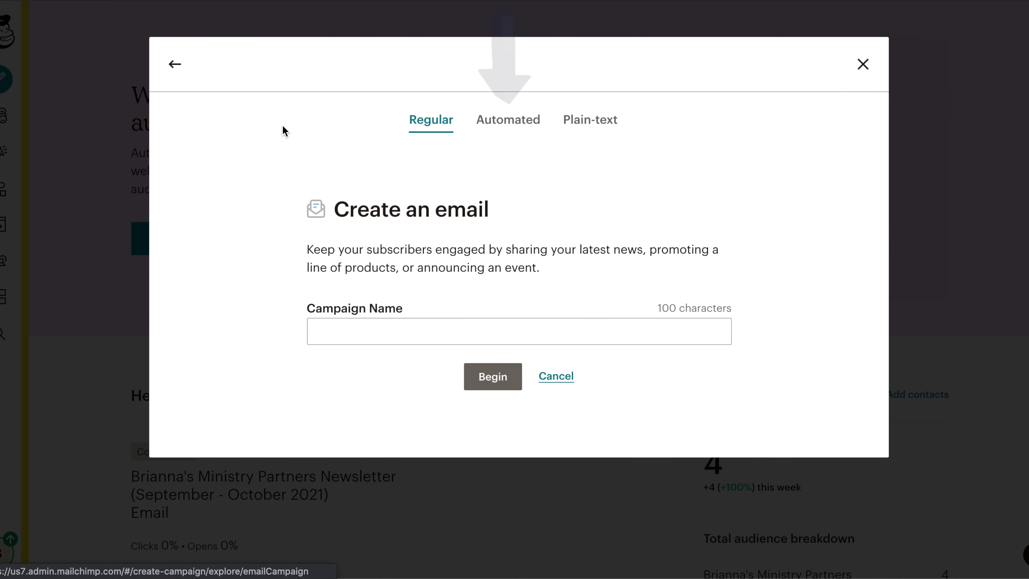
left_click(501, 123)
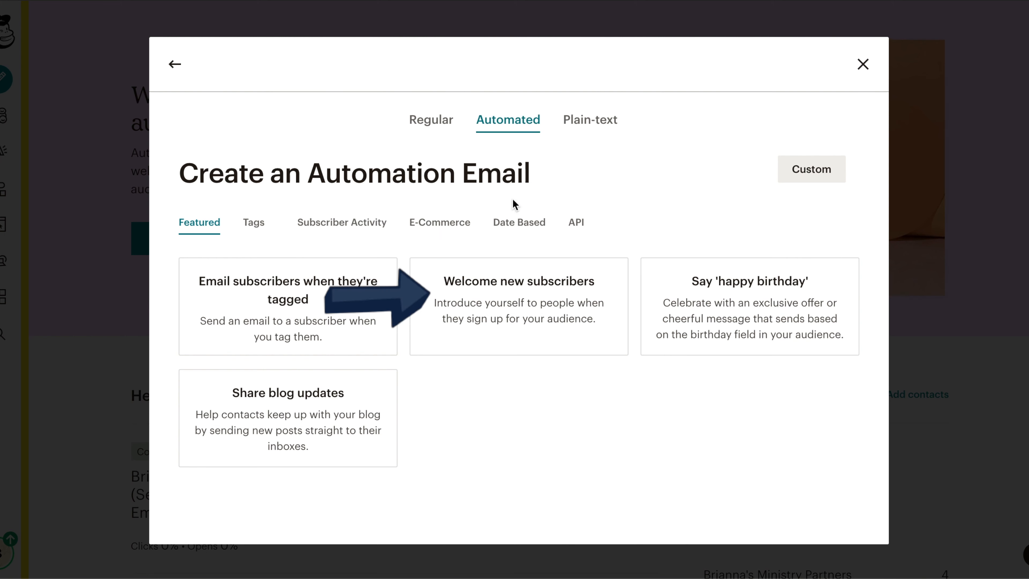
left_click(511, 308)
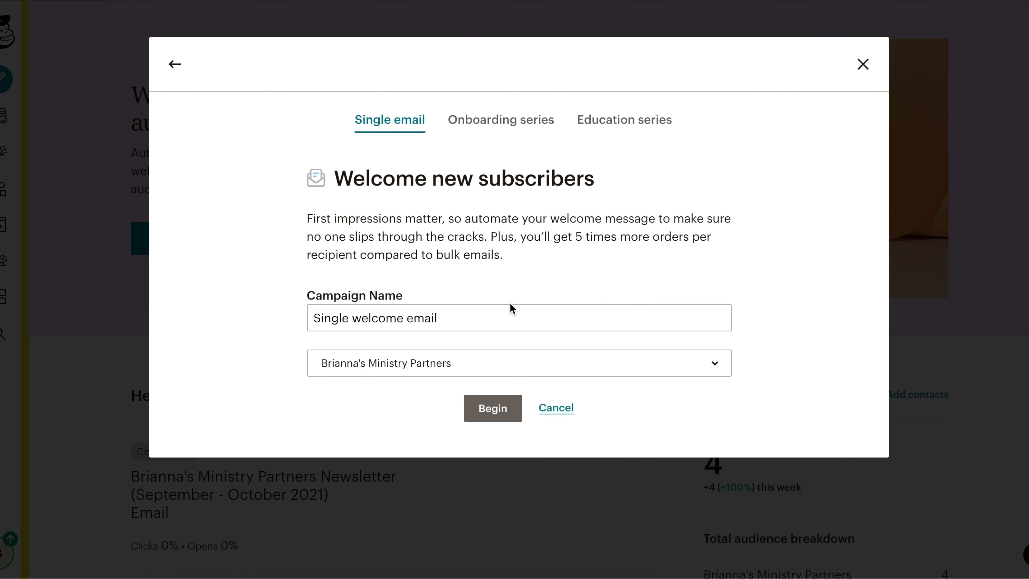
Choose the ministry partners audience, name the campaign "Welcome!" and begin the single welcome email.
left_click(504, 361)
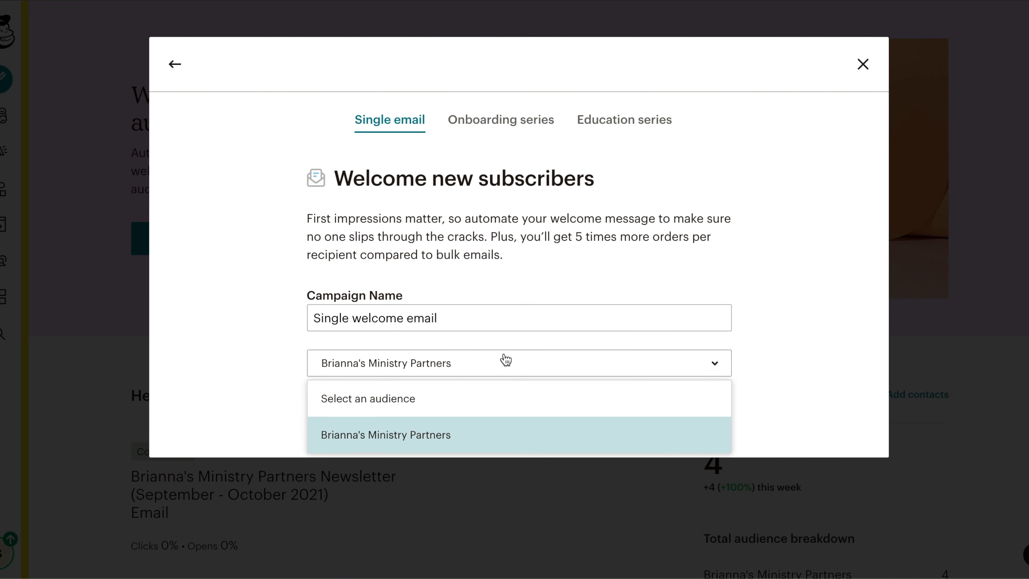
left_click(450, 432)
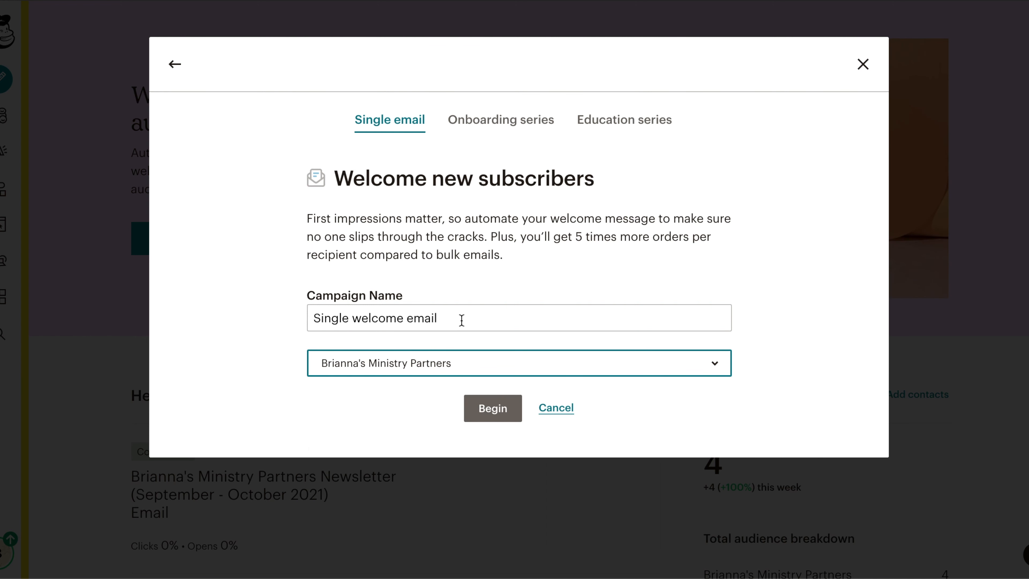
left_click_drag(454, 320, 306, 322)
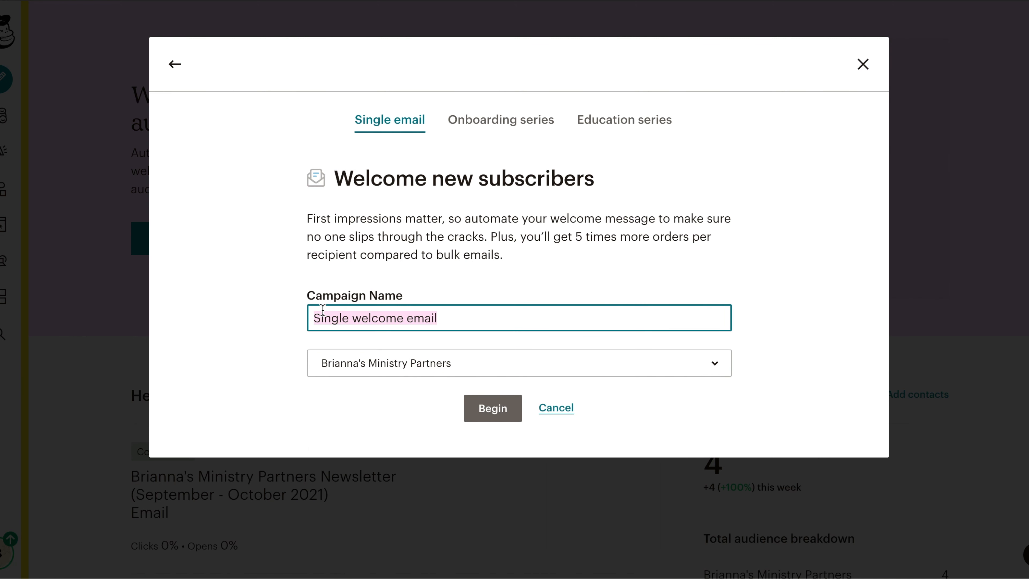
type("Welcome!")
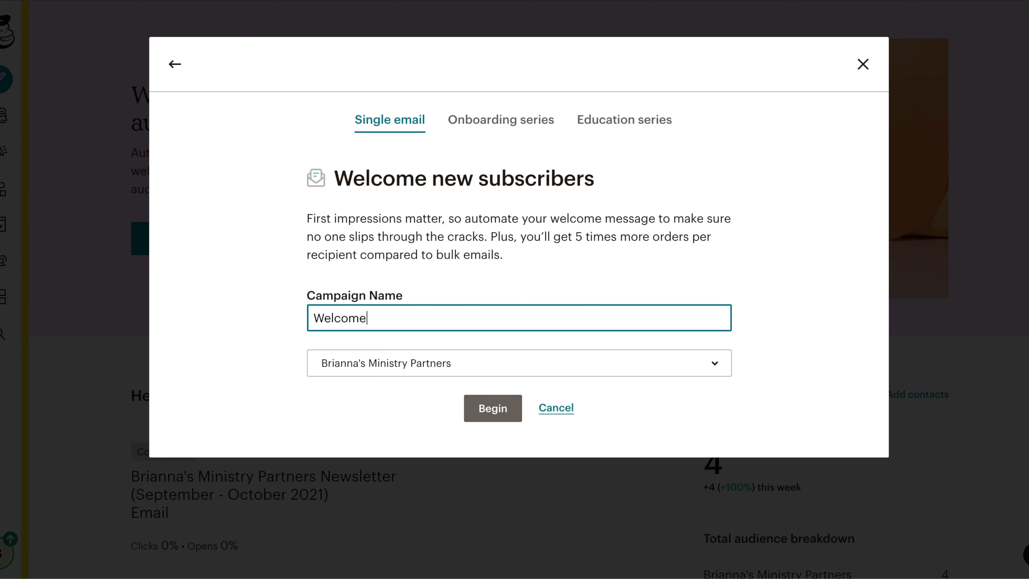
left_click(478, 407)
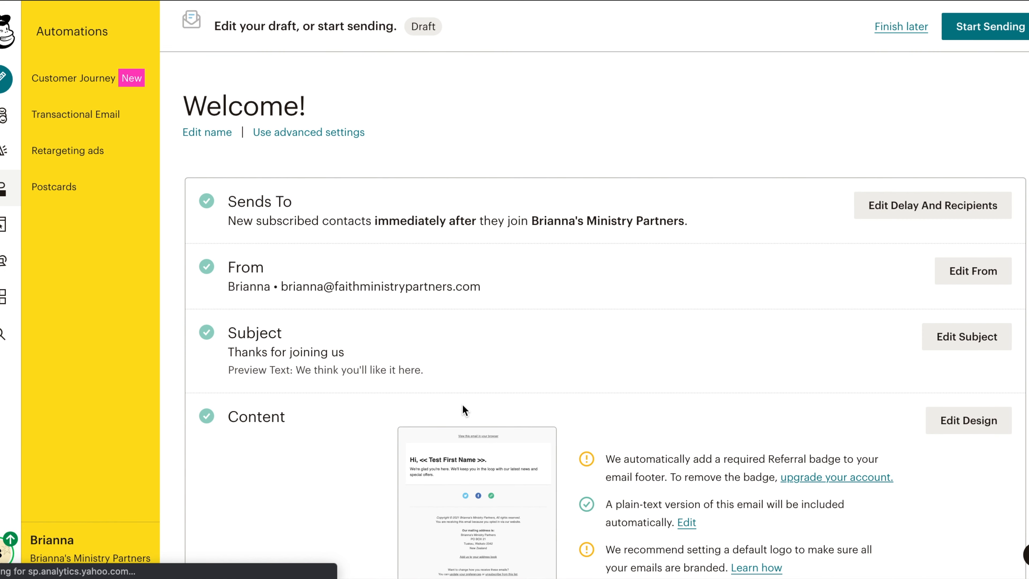
Set the welcome email to send immediately after new subscribed contacts join the audience.
scroll(606, 334, "down", 3)
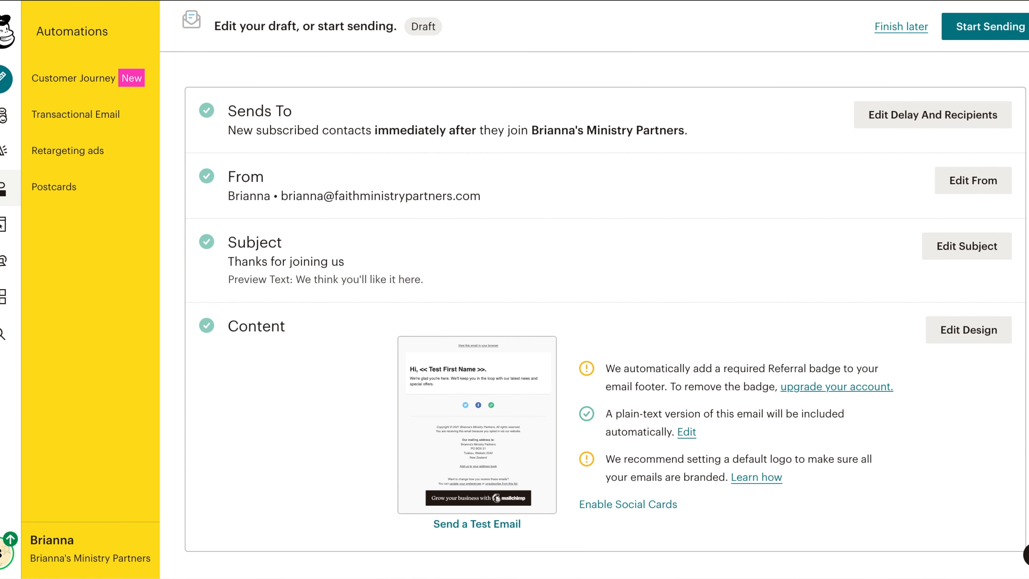
left_click(931, 114)
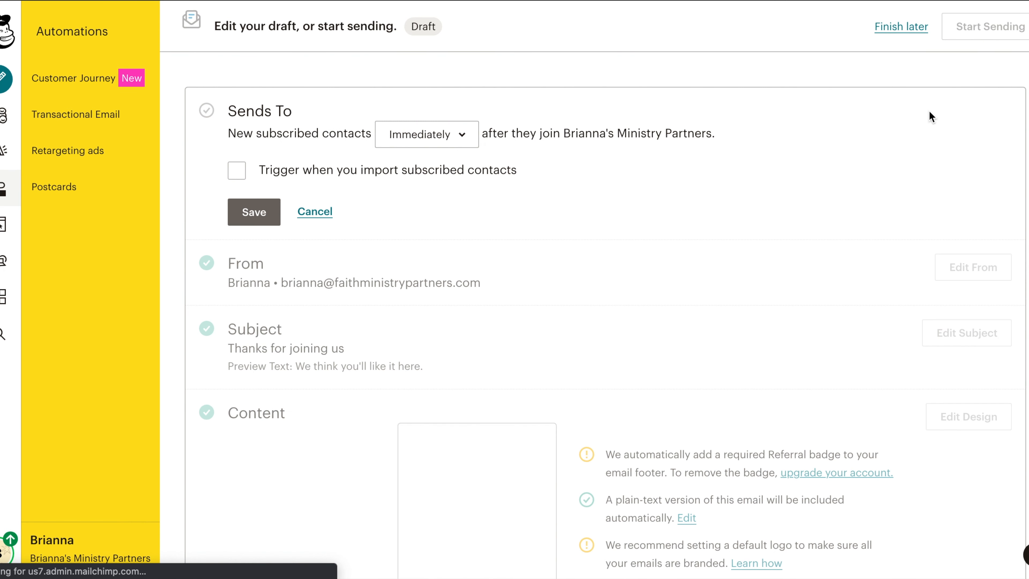
left_click(462, 136)
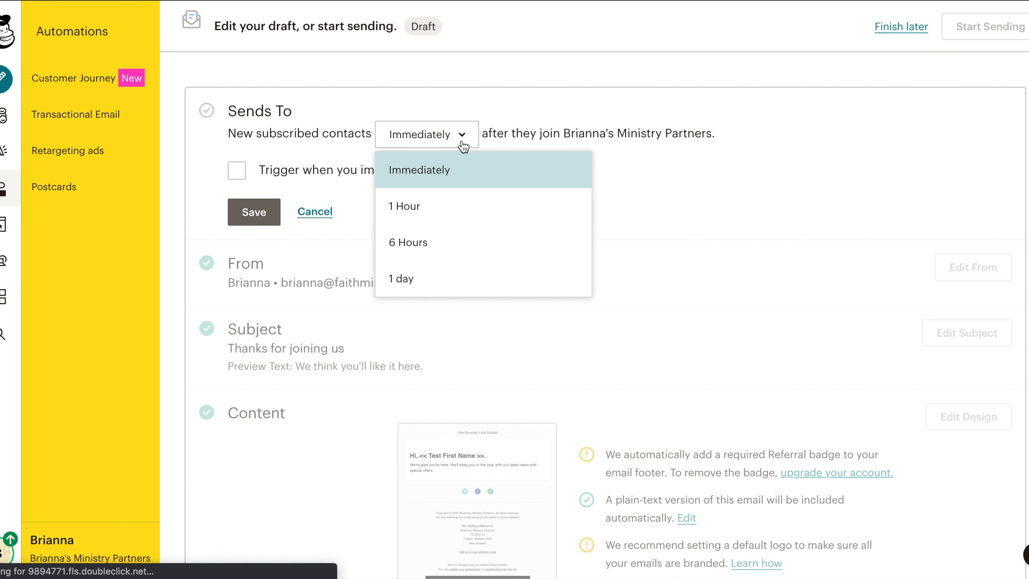
left_click(427, 170)
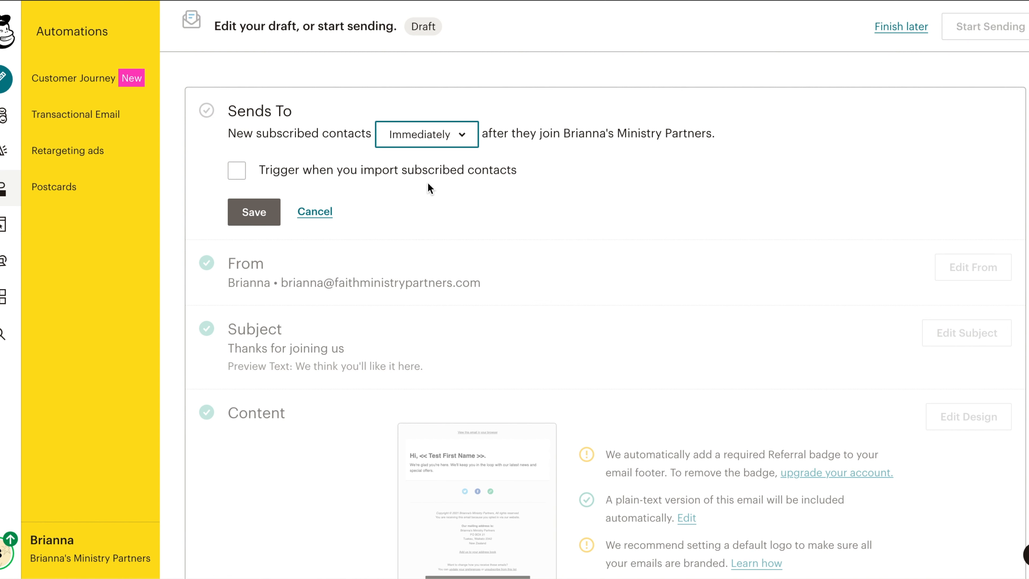
left_click(254, 214)
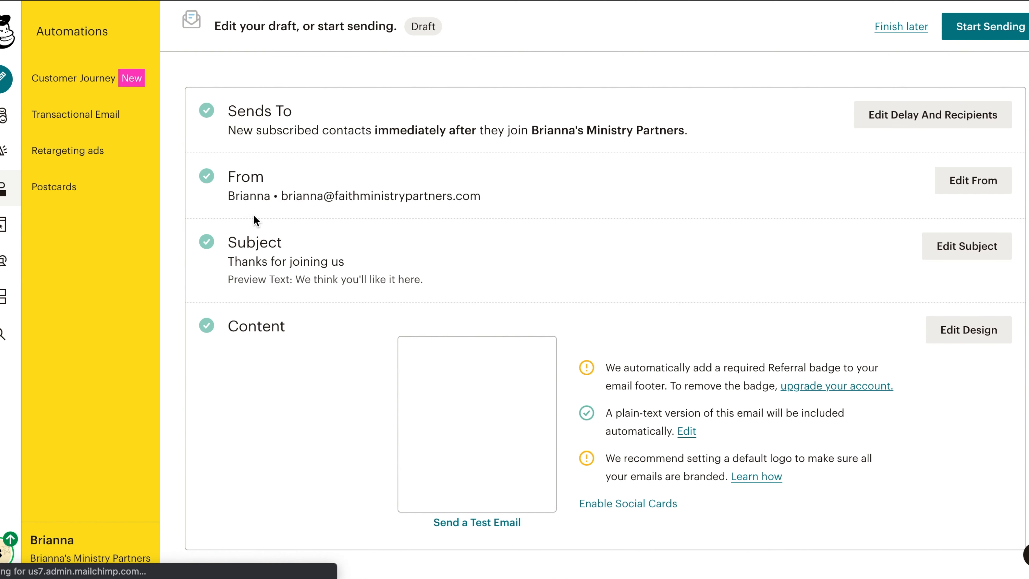
Open the From settings, review the sender name and email address, and save them.
left_click(958, 183)
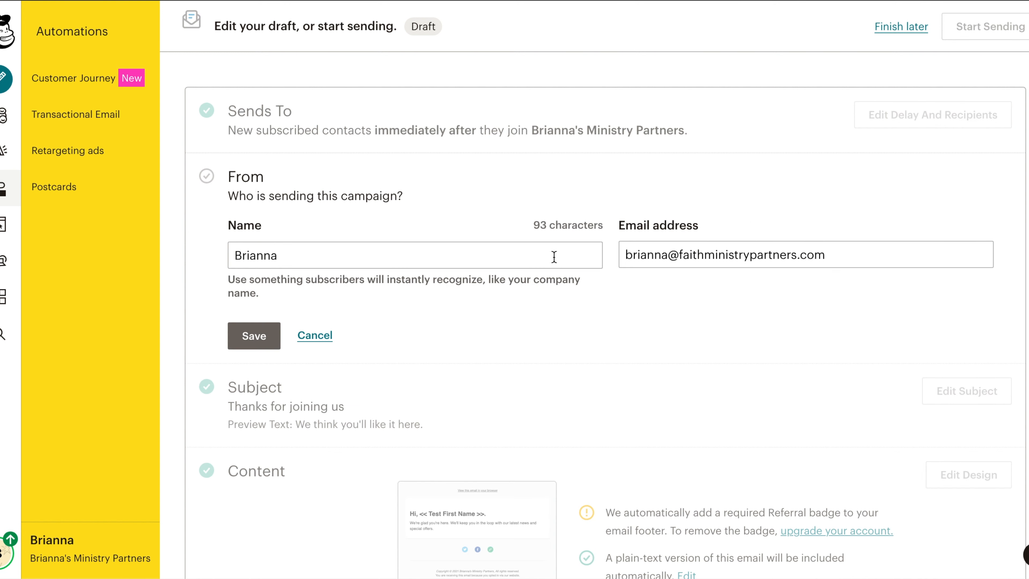
left_click(865, 255)
left_click(254, 335)
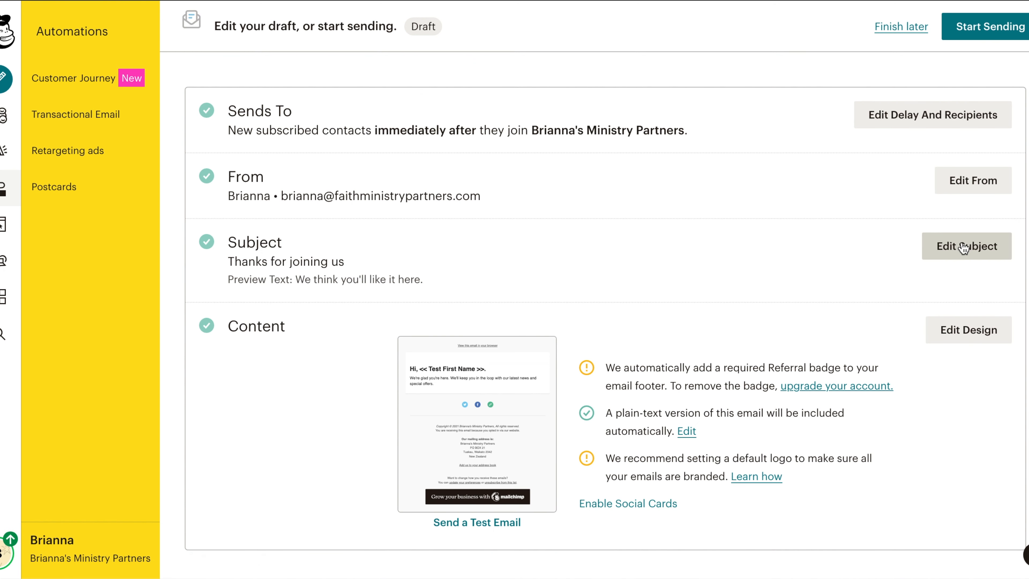
Review and save the subject line and preview text, then open the email's design editor.
left_click(964, 247)
left_click_drag(377, 343, 357, 349)
left_click_drag(380, 442, 268, 440)
left_click(402, 442)
left_click(254, 528)
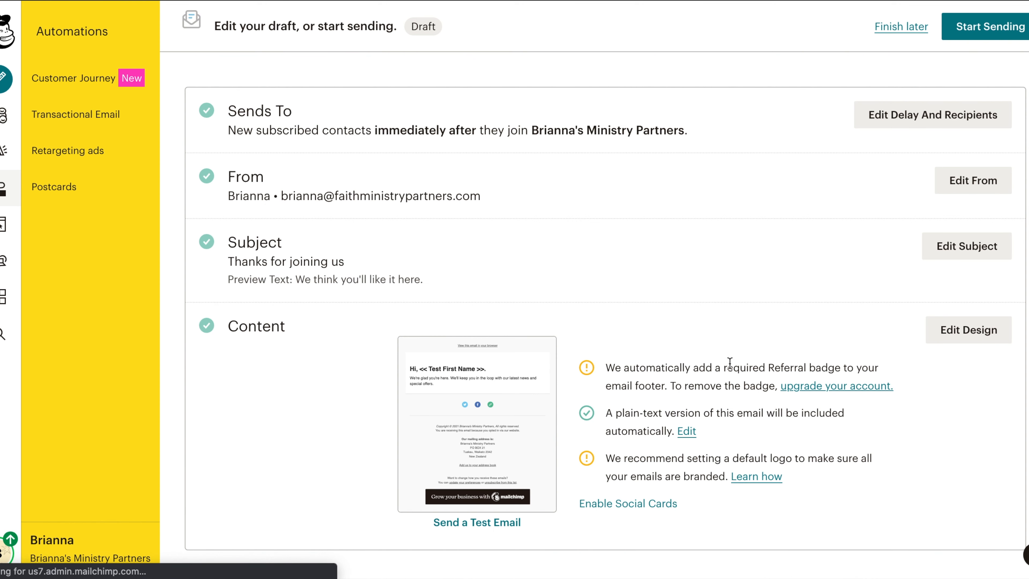
left_click(944, 331)
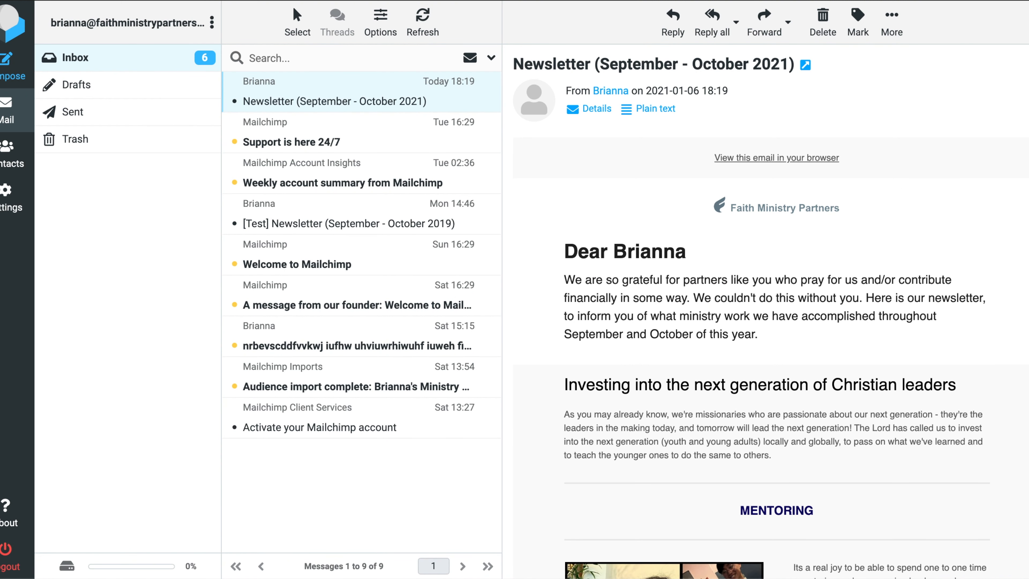
Read through the received newsletter in the webmail inbox from top to bottom.
scroll(728, 160, "down", 4)
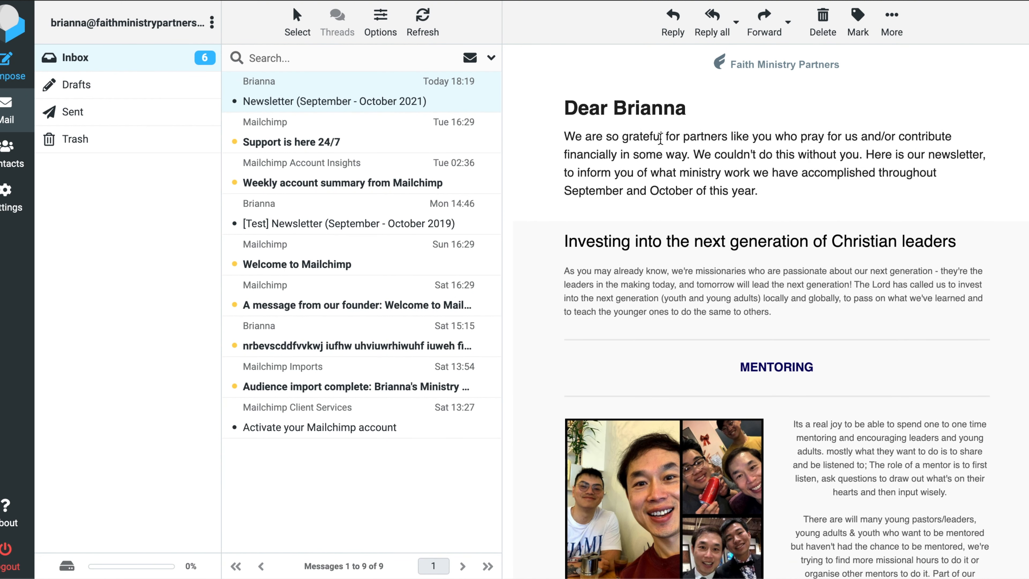
left_click_drag(691, 137, 830, 140)
left_click(839, 149)
left_click_drag(786, 172, 849, 173)
left_click_drag(670, 199, 762, 198)
left_click(770, 214)
scroll(776, 315, "down", 7)
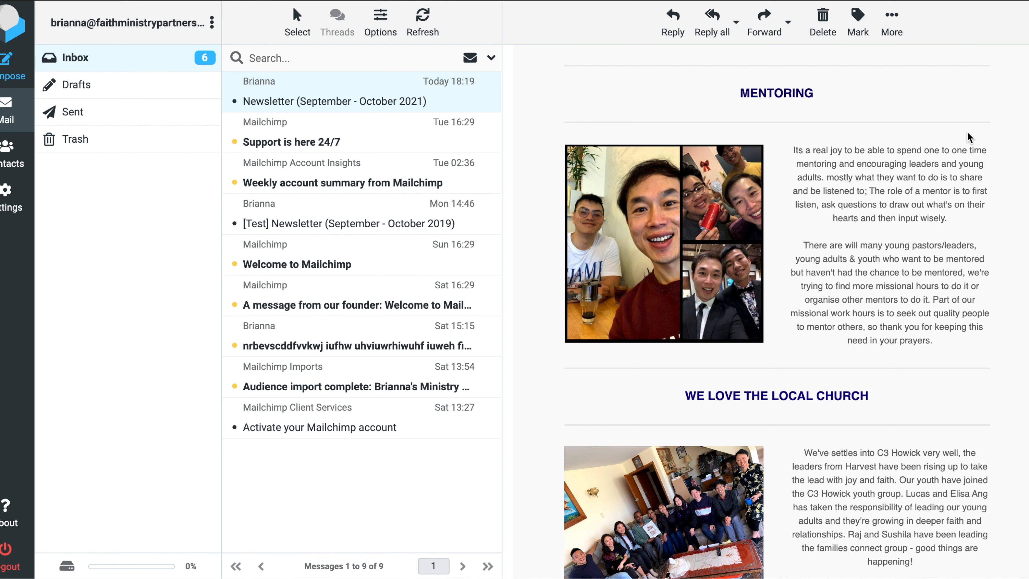
scroll(771, 69, "down", 8)
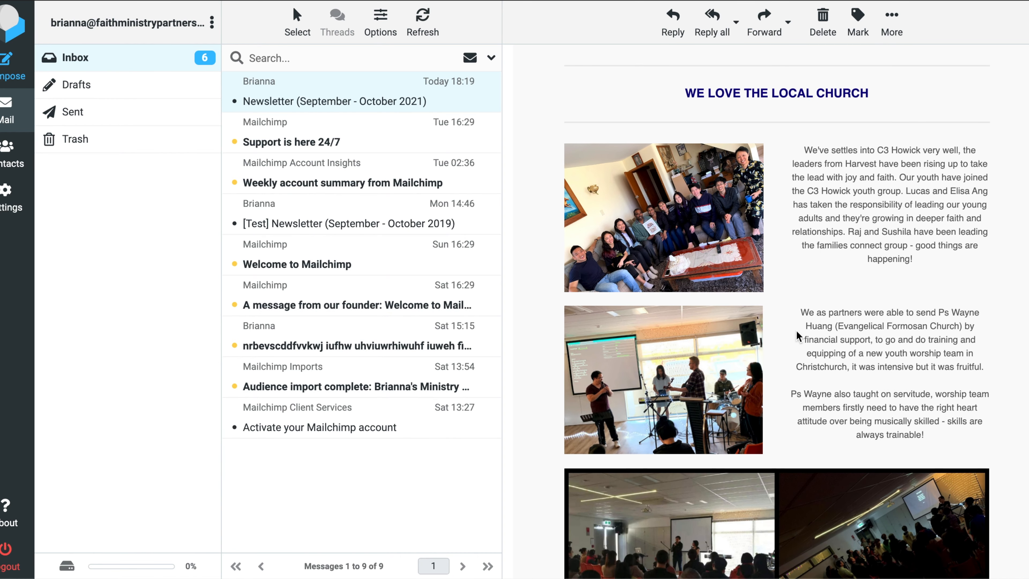
scroll(777, 311, "down", 15)
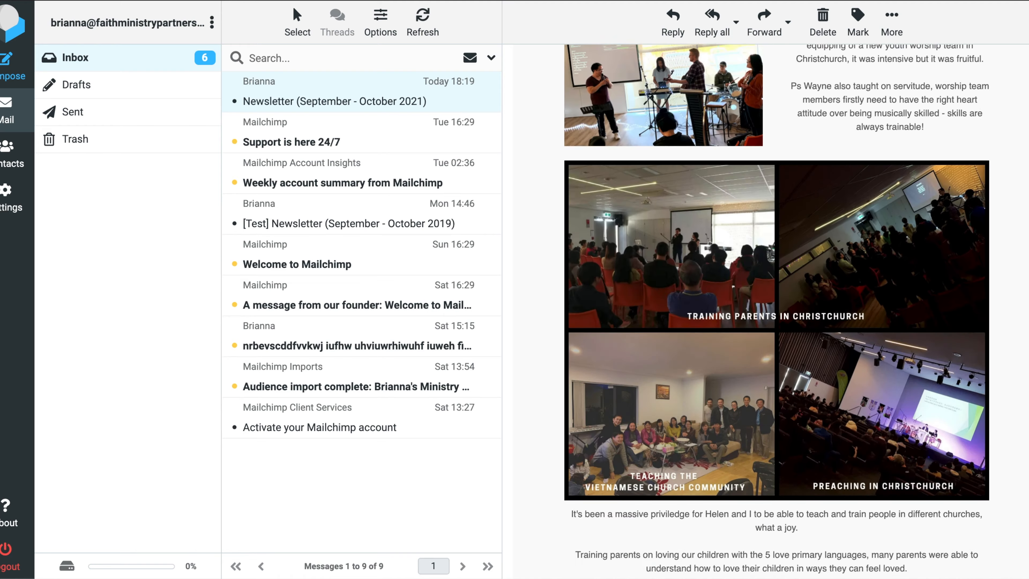
scroll(777, 311, "up", 2)
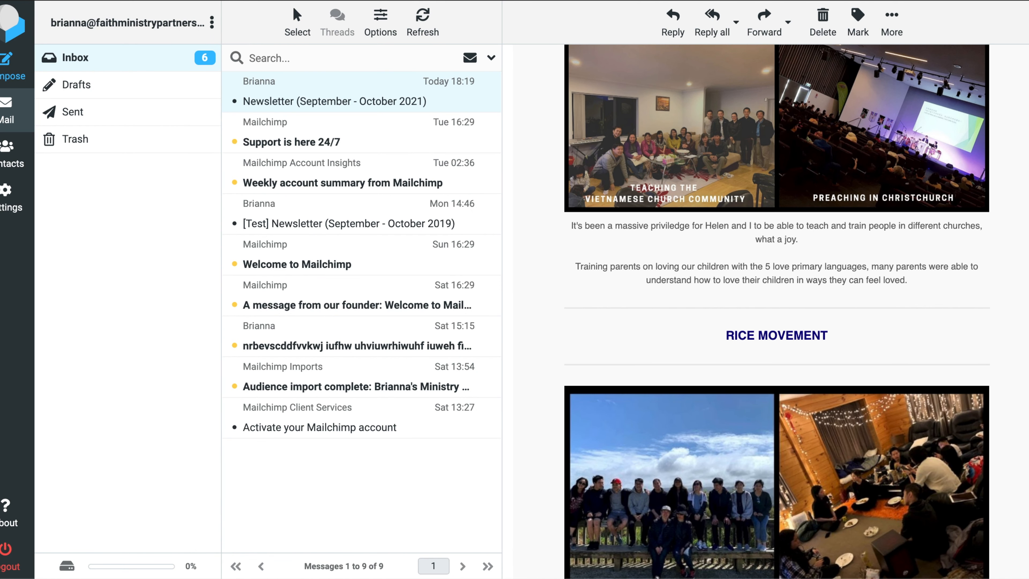
scroll(777, 311, "down", 7)
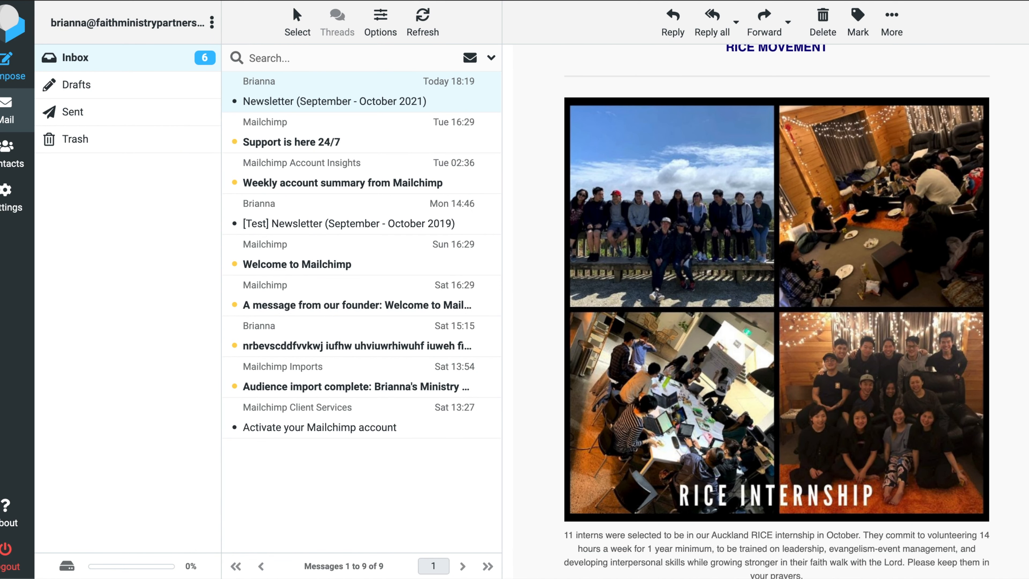
scroll(777, 312, "down", 20)
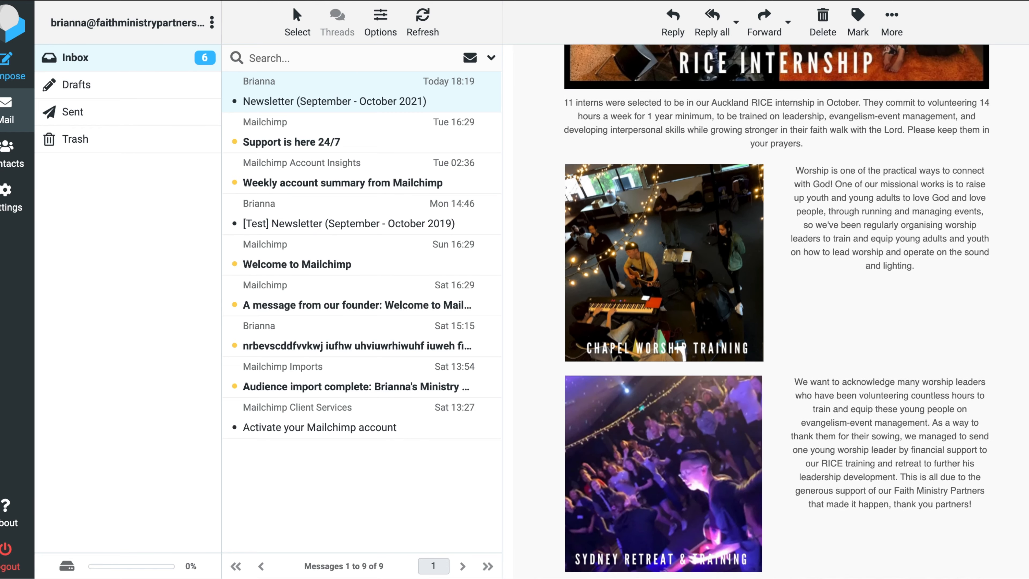
scroll(777, 312, "down", 7)
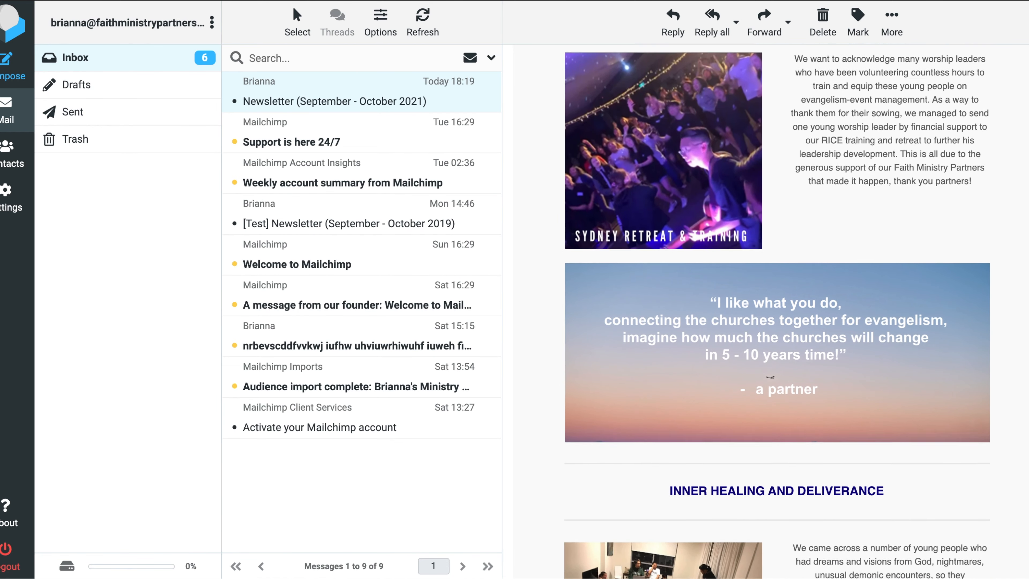
scroll(772, 308, "down", 1)
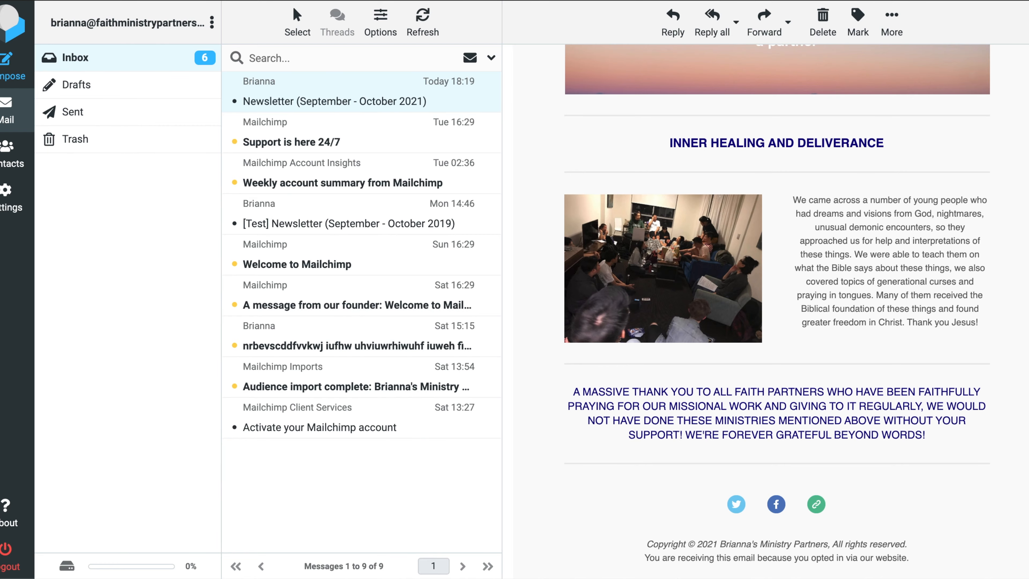
scroll(1004, 223, "up", 20)
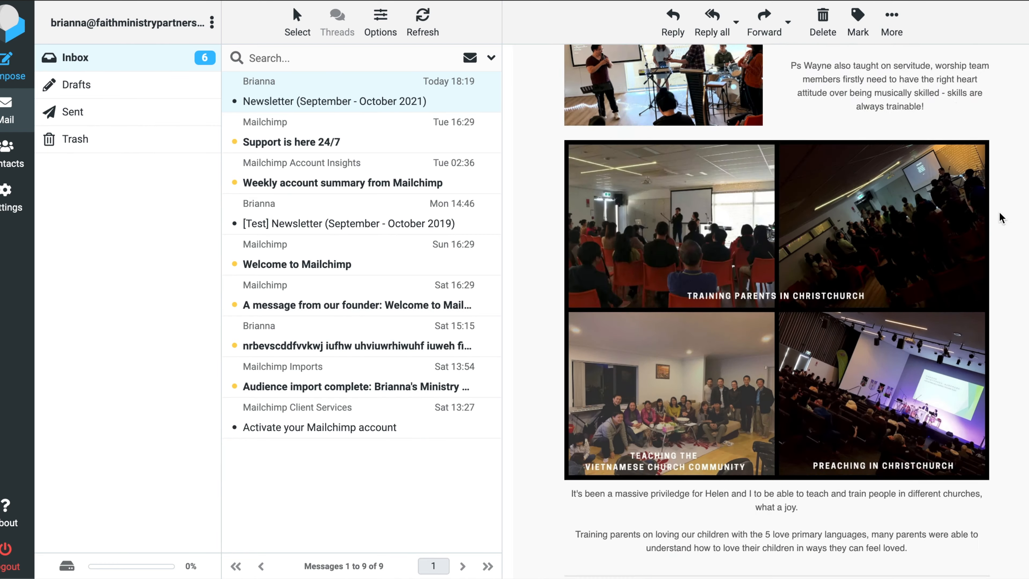
scroll(1007, 90, "down", 10)
scroll(1017, 65, "up", 15)
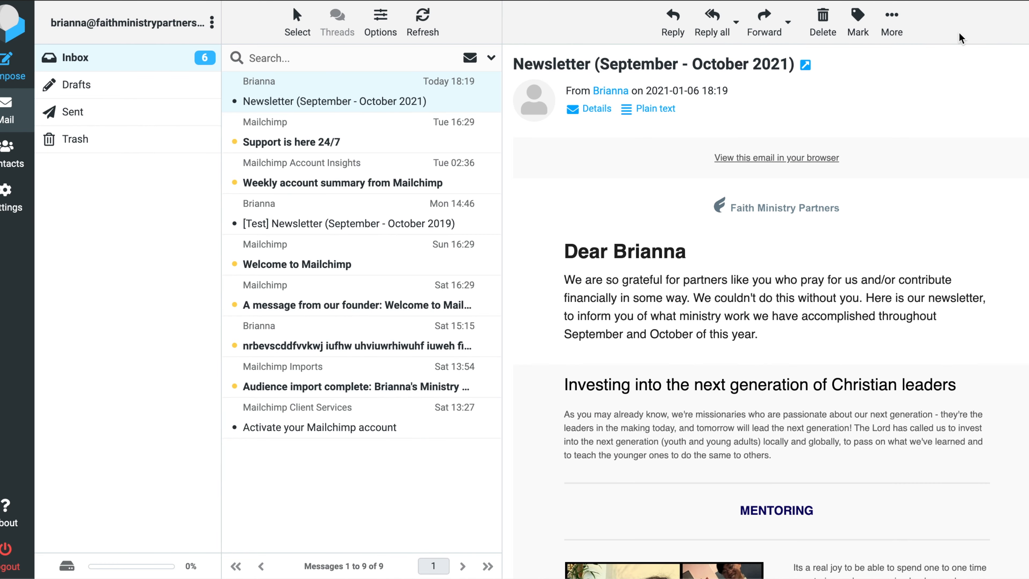